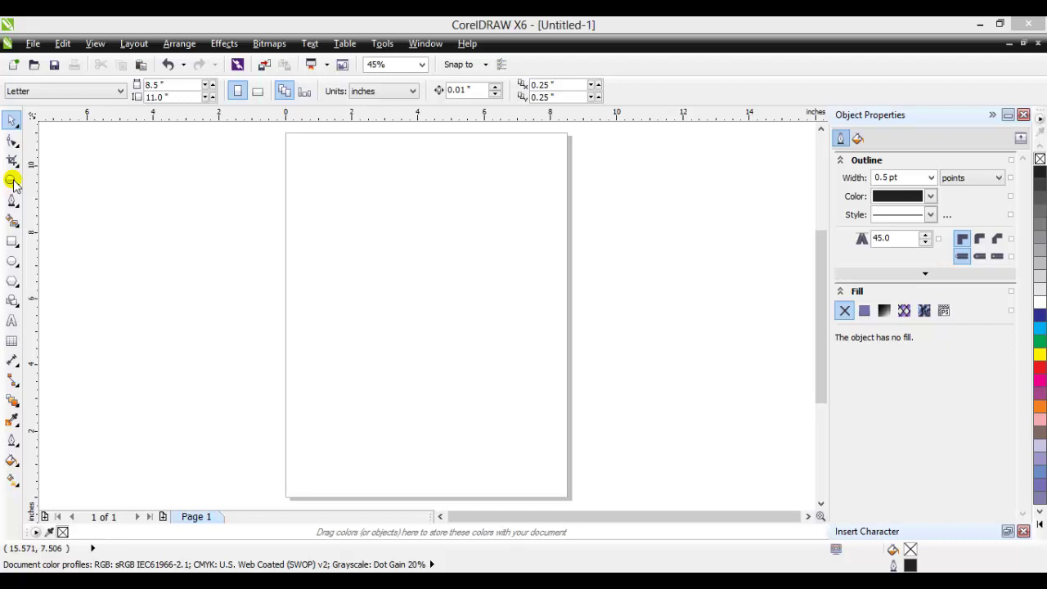
# Practise the Zoom tool on the blank page by framing it, magnifying it and zooming back out.
pyautogui.click(12, 180)
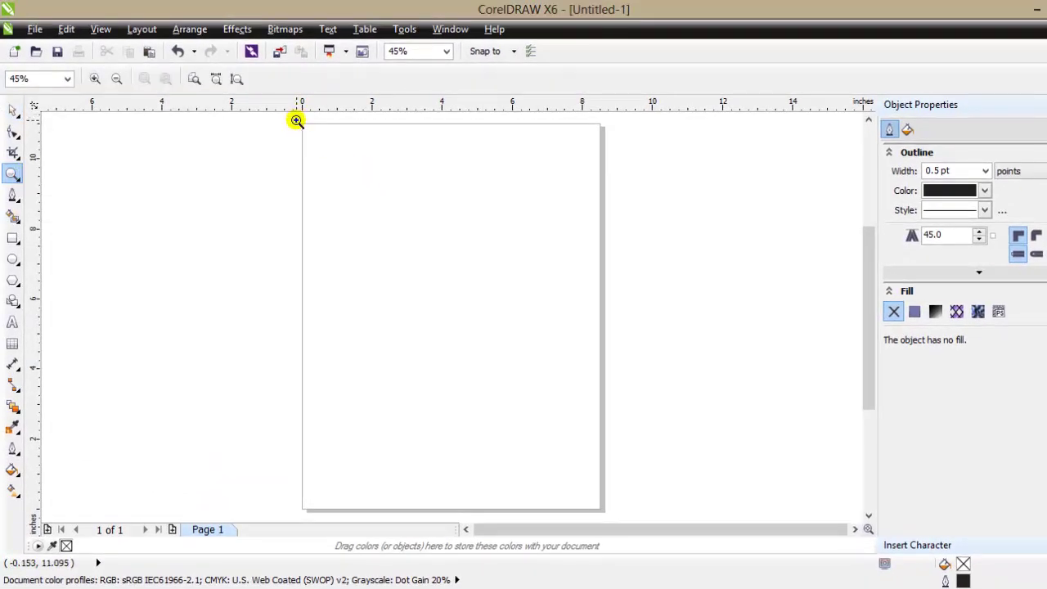
pyautogui.moveTo(294, 121); pyautogui.dragTo(611, 455)
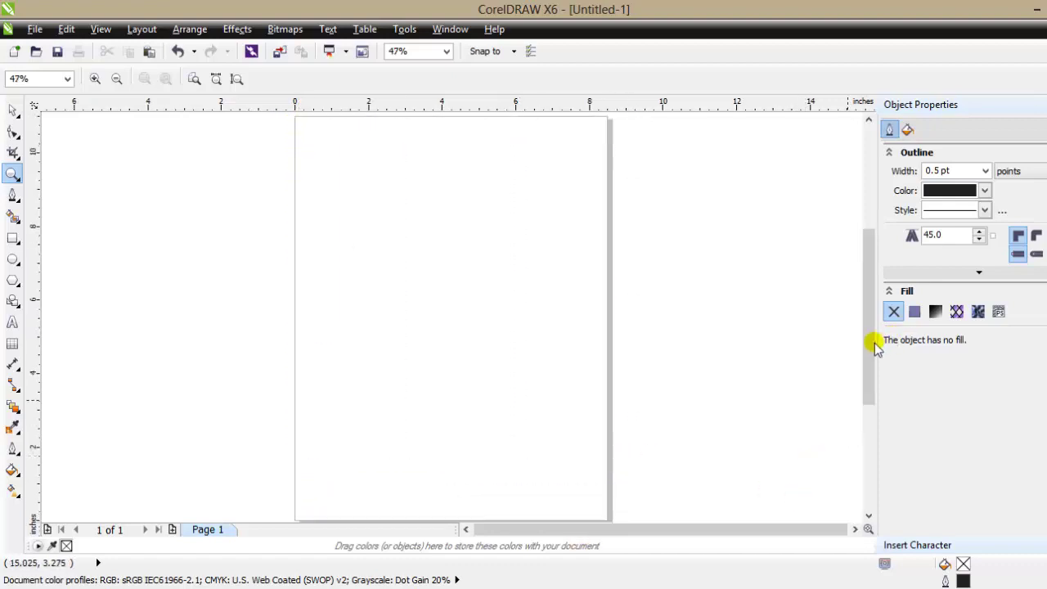
pyautogui.click(513, 340)
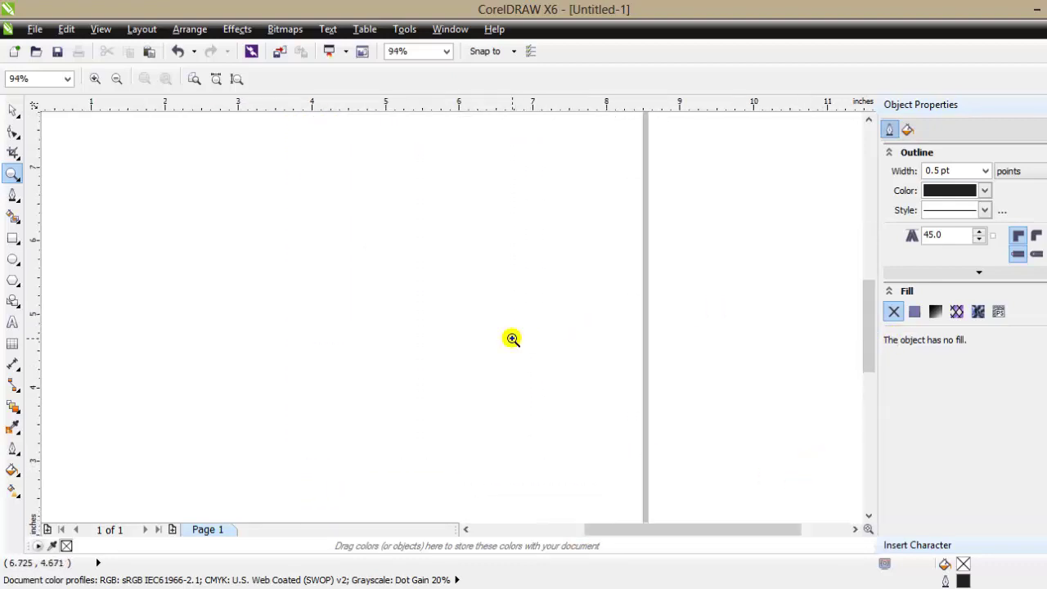
pyautogui.rightClick(511, 338)
pyautogui.click(511, 339)
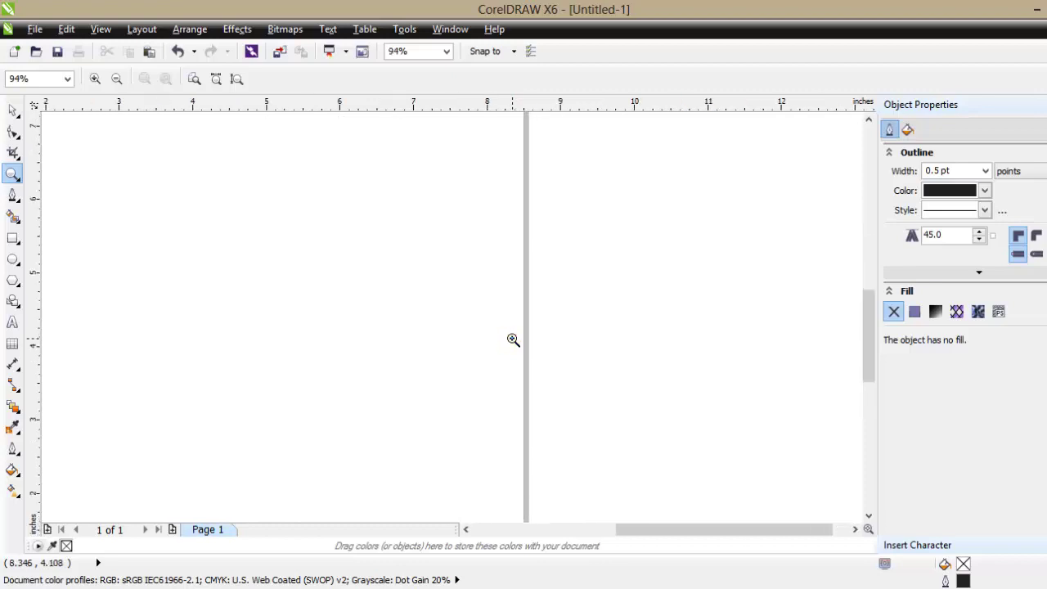
pyautogui.rightClick(513, 339)
pyautogui.rightClick(513, 340)
pyautogui.click(513, 340)
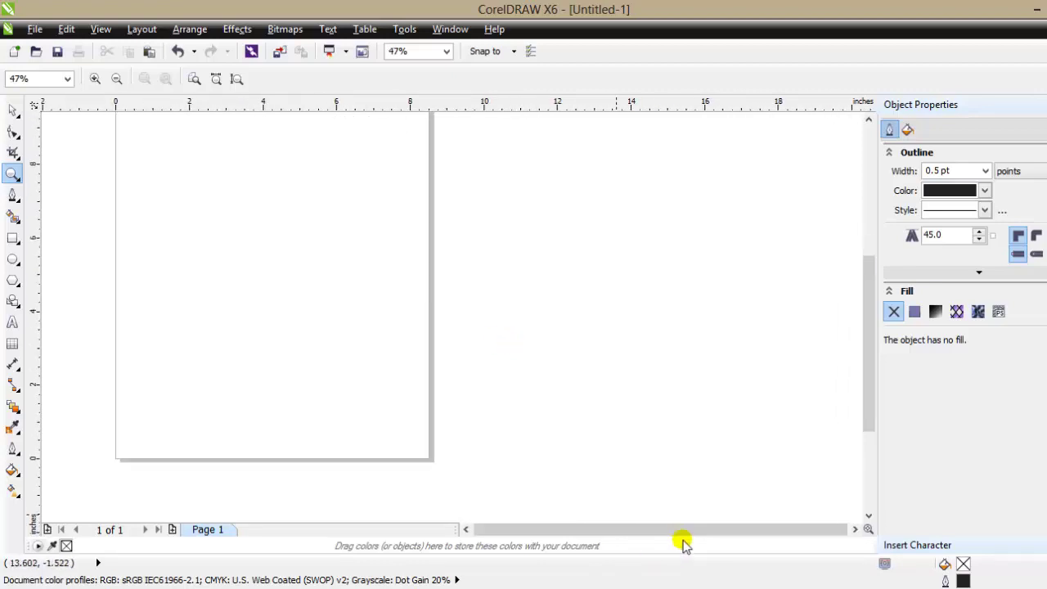
pyautogui.moveTo(869, 328); pyautogui.dragTo(874, 301)
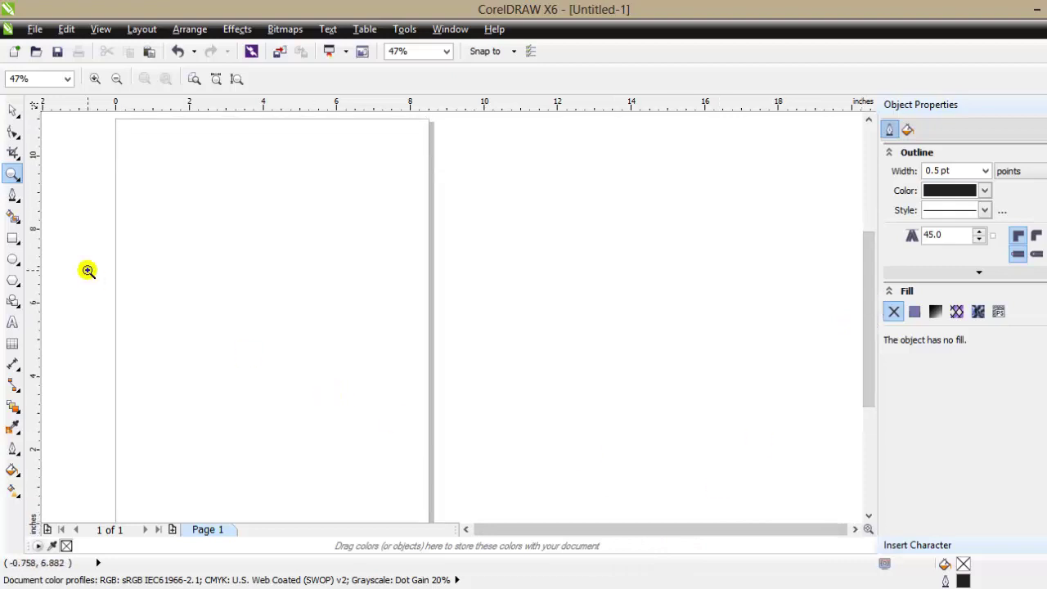
# Draw three rectangles down the page, about 4.48 by 2.32, 4.61 by 1.43 and 5.93 by 1.37 inches.
pyautogui.click(12, 237)
pyautogui.moveTo(124, 149); pyautogui.dragTo(288, 235)
pyautogui.moveTo(197, 270); pyautogui.dragTo(367, 323)
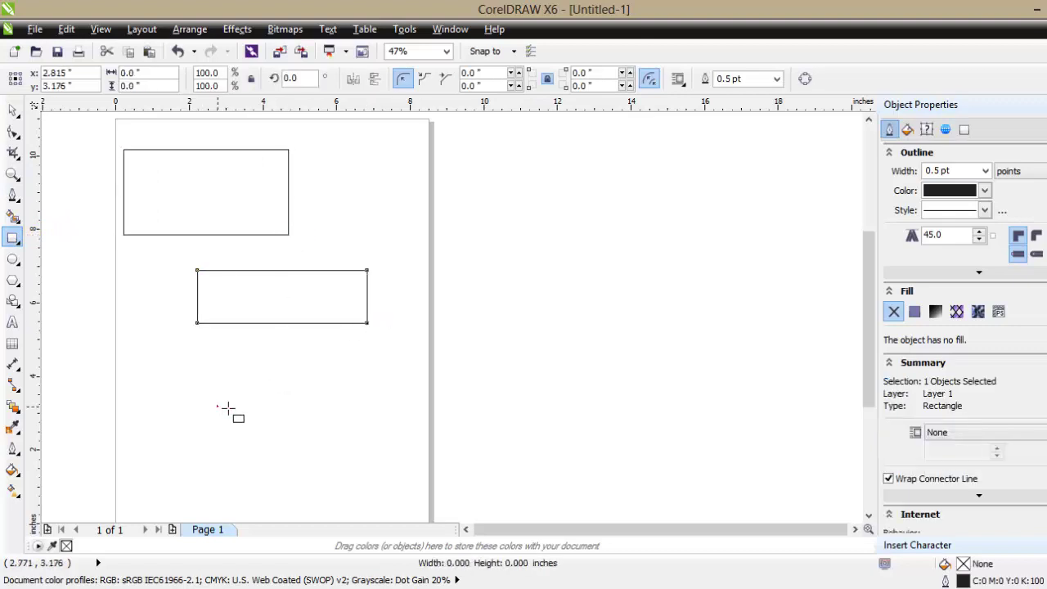
pyautogui.moveTo(219, 407); pyautogui.dragTo(438, 457)
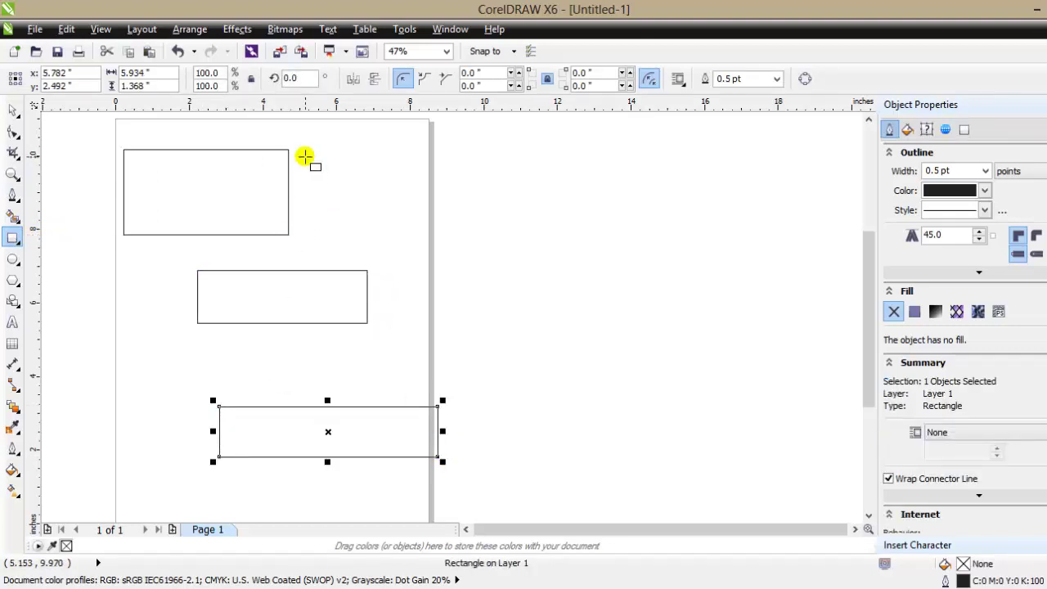
# Zoom in and out repeatedly beside the page, ending with all three rectangles in one distant view.
pyautogui.click(12, 173)
pyautogui.click(133, 189)
pyautogui.rightClick(133, 191)
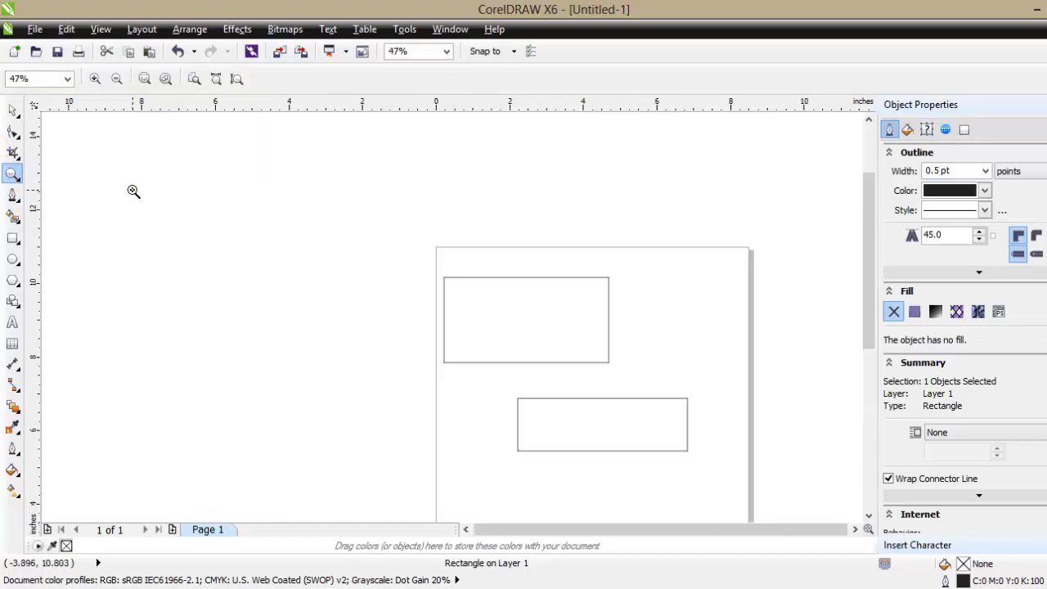
pyautogui.click(133, 191)
pyautogui.rightClick(133, 190)
pyautogui.click(134, 191)
pyautogui.rightClick(134, 191)
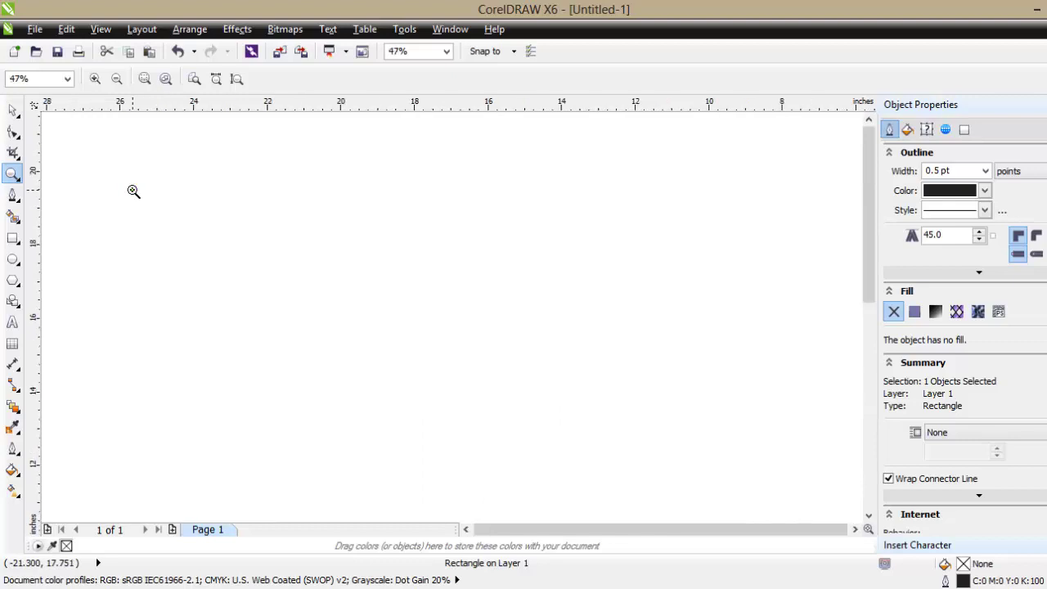
pyautogui.rightClick(287, 251)
pyautogui.rightClick(288, 251)
pyautogui.rightClick(287, 250)
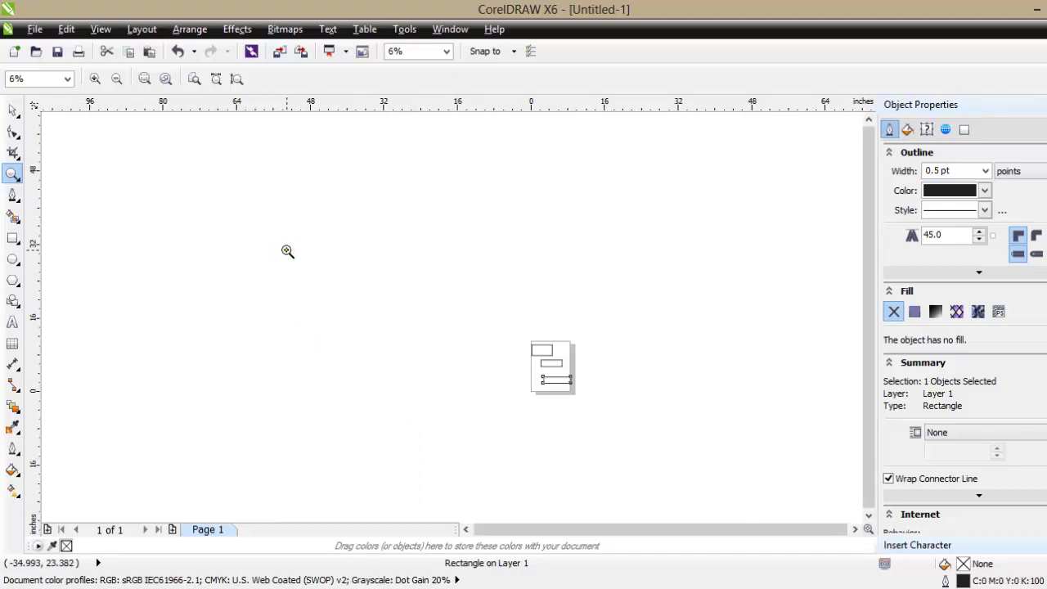
# Magnify the middle rectangle with zoom marquees, and return to a view framing the whole page.
pyautogui.scroll(3, 647, 472)
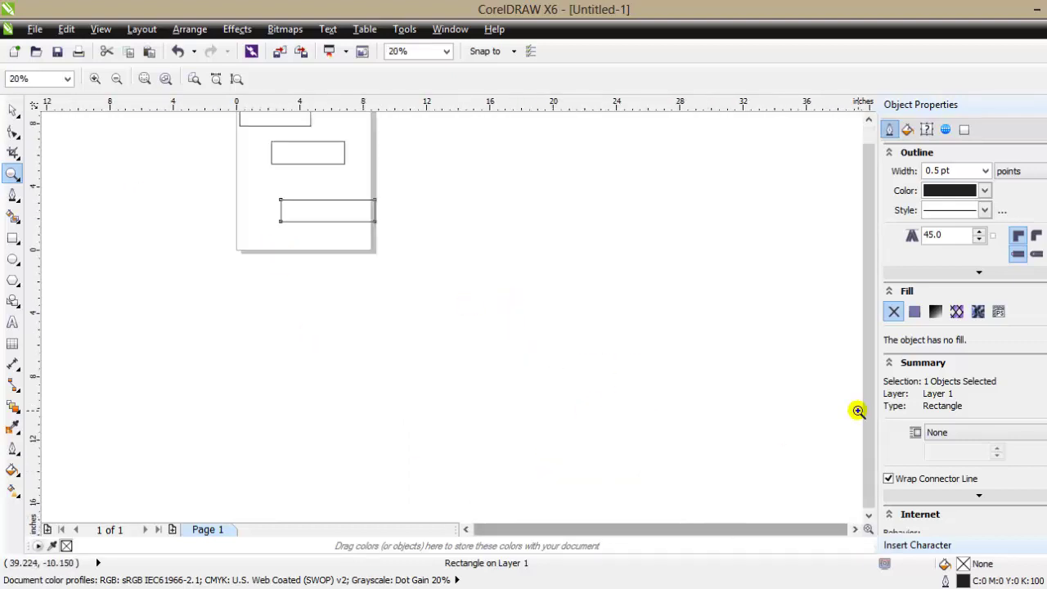
pyautogui.scroll(3, 867, 394)
pyautogui.moveTo(163, 216); pyautogui.dragTo(450, 486)
pyautogui.moveTo(307, 134); pyautogui.dragTo(589, 456)
pyautogui.moveTo(413, 299); pyautogui.dragTo(543, 324)
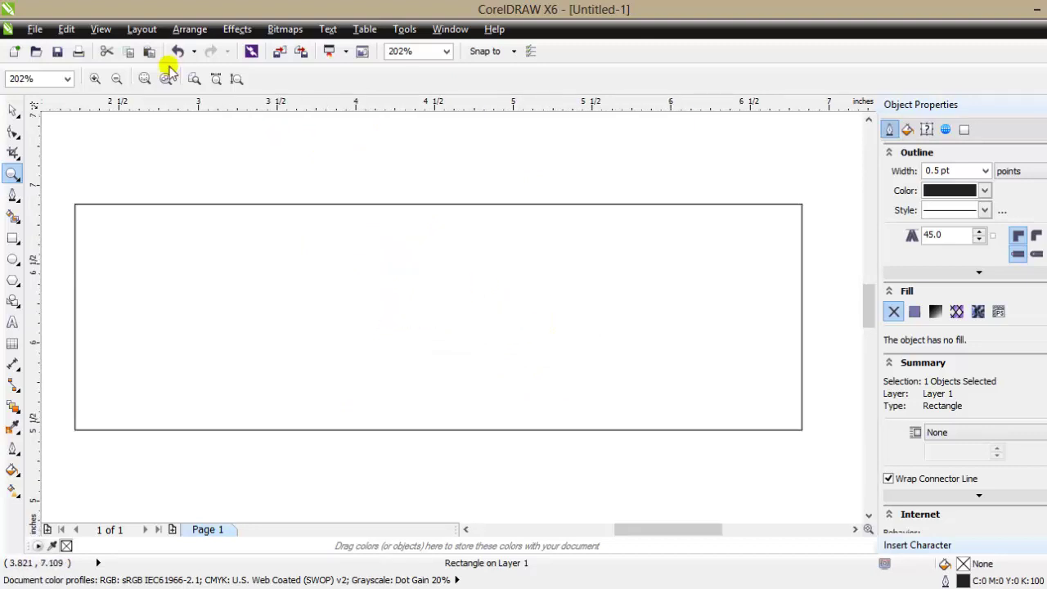
pyautogui.moveTo(58, 155); pyautogui.dragTo(731, 458)
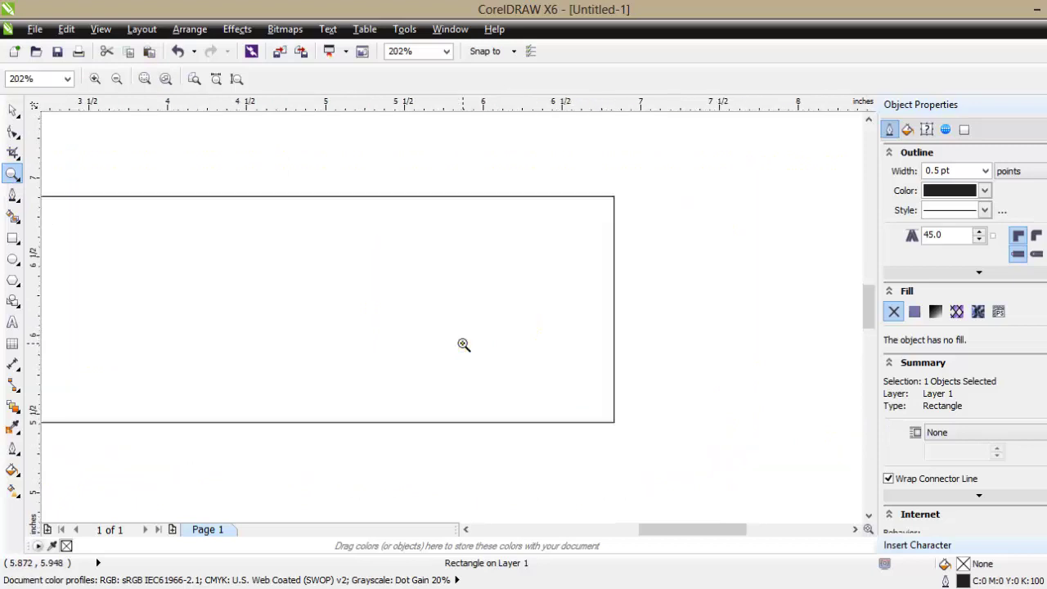
pyautogui.rightClick(464, 345)
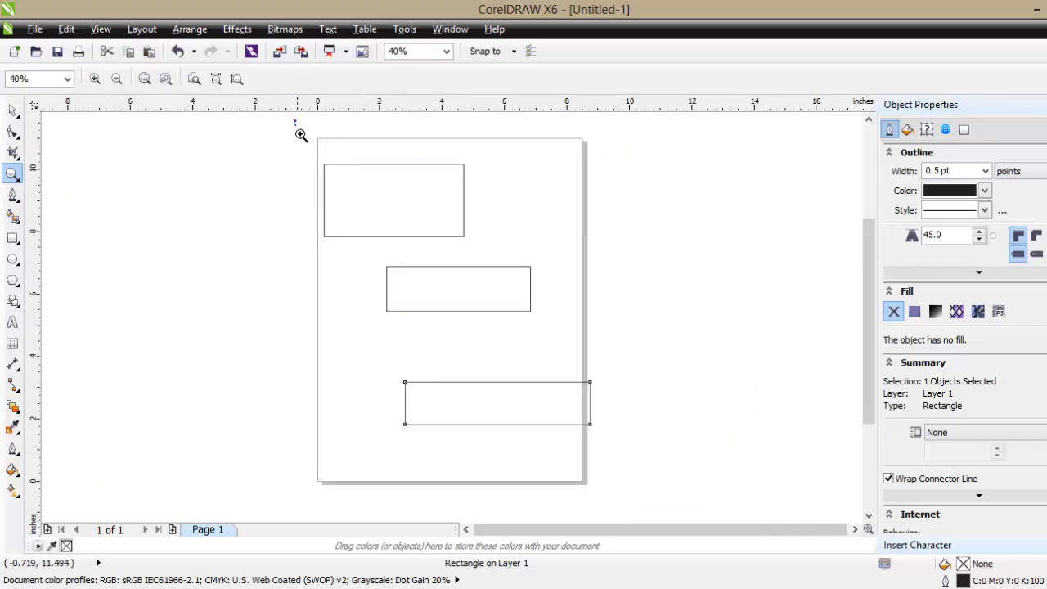
pyautogui.moveTo(296, 122); pyautogui.dragTo(603, 497)
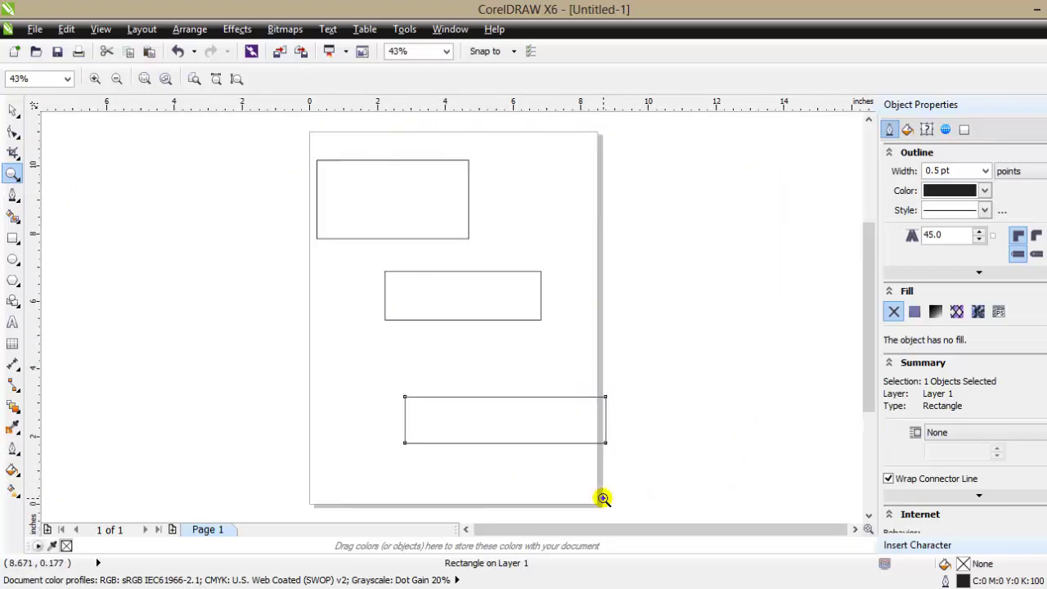
# Move each of the three rectangles to a different spot, and delete them all together.
pyautogui.click(16, 110)
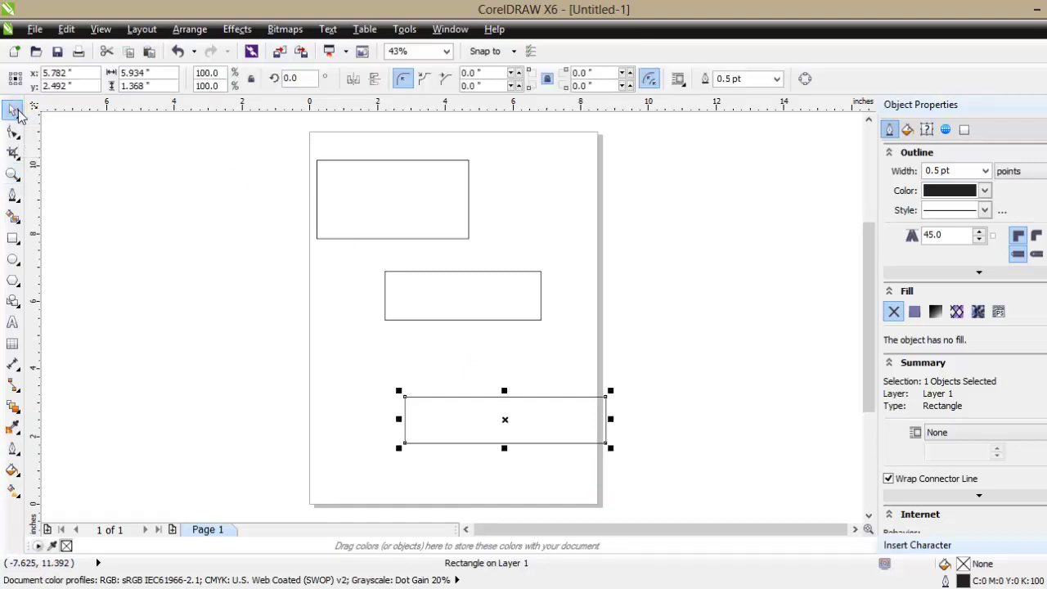
pyautogui.click(331, 176)
pyautogui.moveTo(331, 176); pyautogui.dragTo(208, 259)
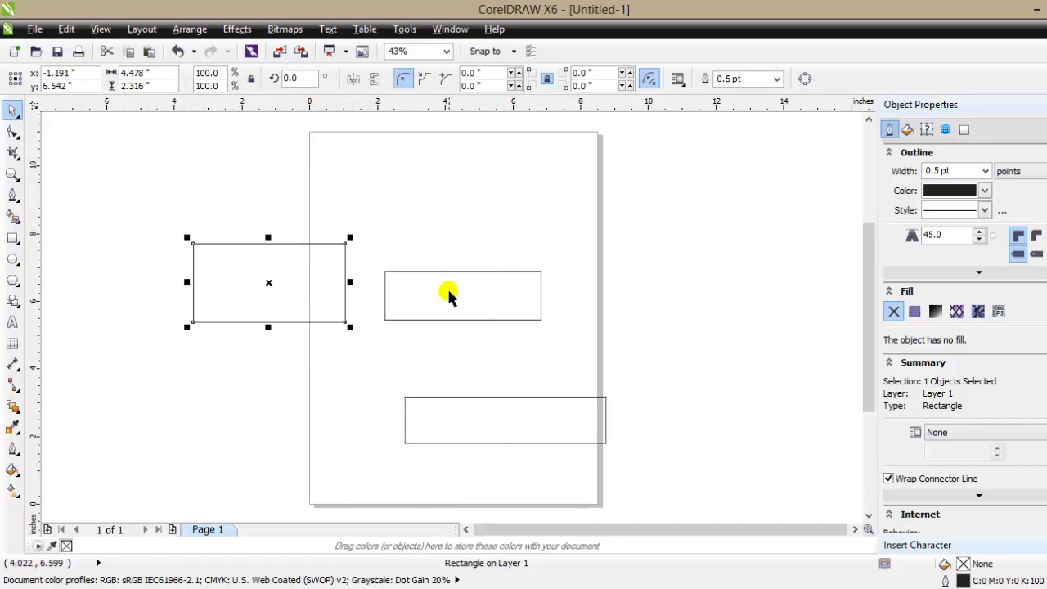
pyautogui.moveTo(449, 294); pyautogui.dragTo(484, 237)
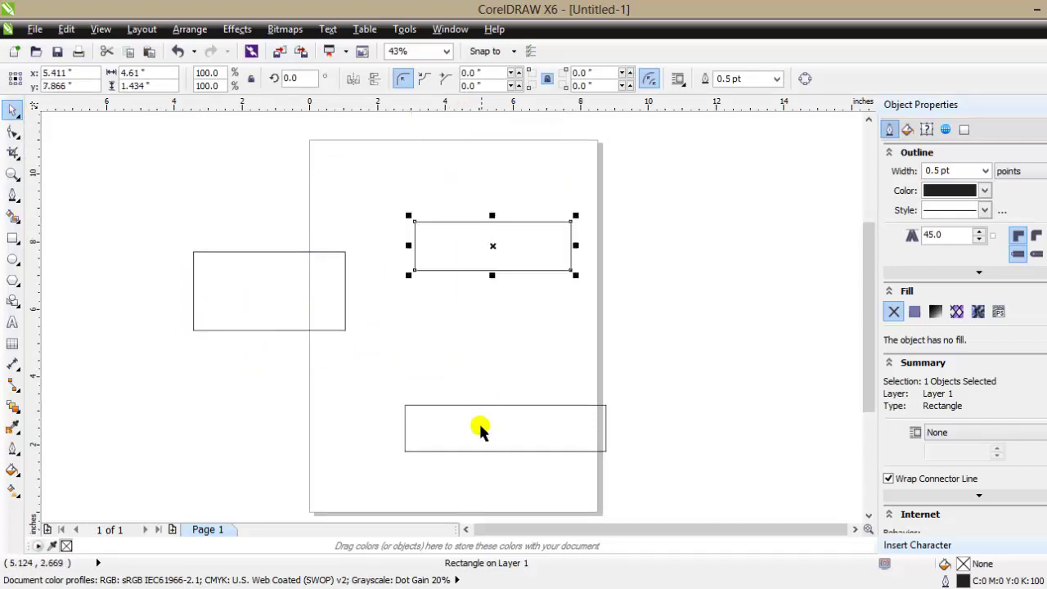
pyautogui.moveTo(479, 428); pyautogui.dragTo(526, 344)
pyautogui.moveTo(122, 199); pyautogui.dragTo(739, 398)
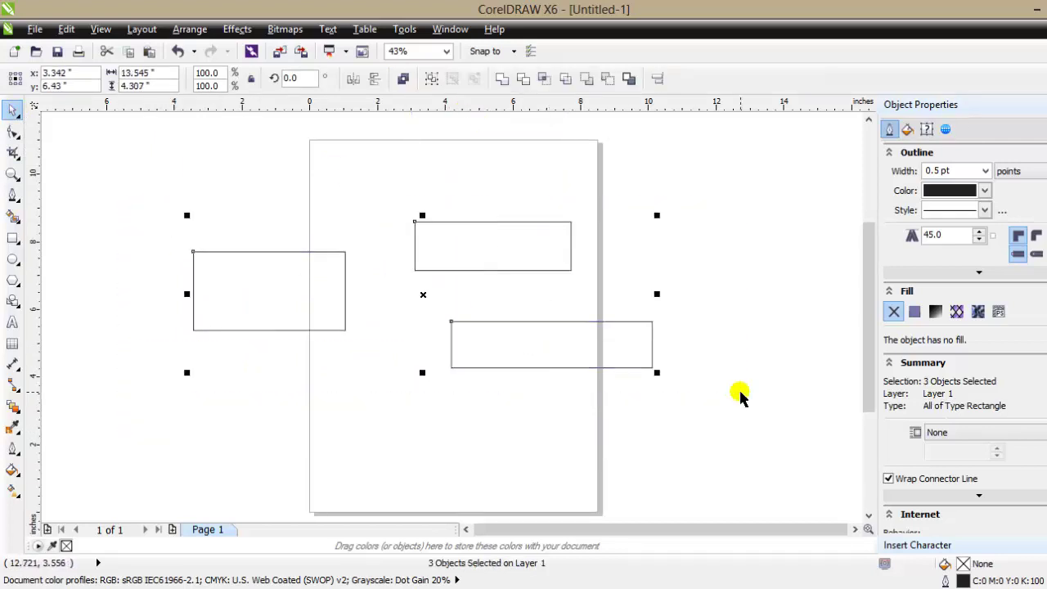
pyautogui.press('Delete')
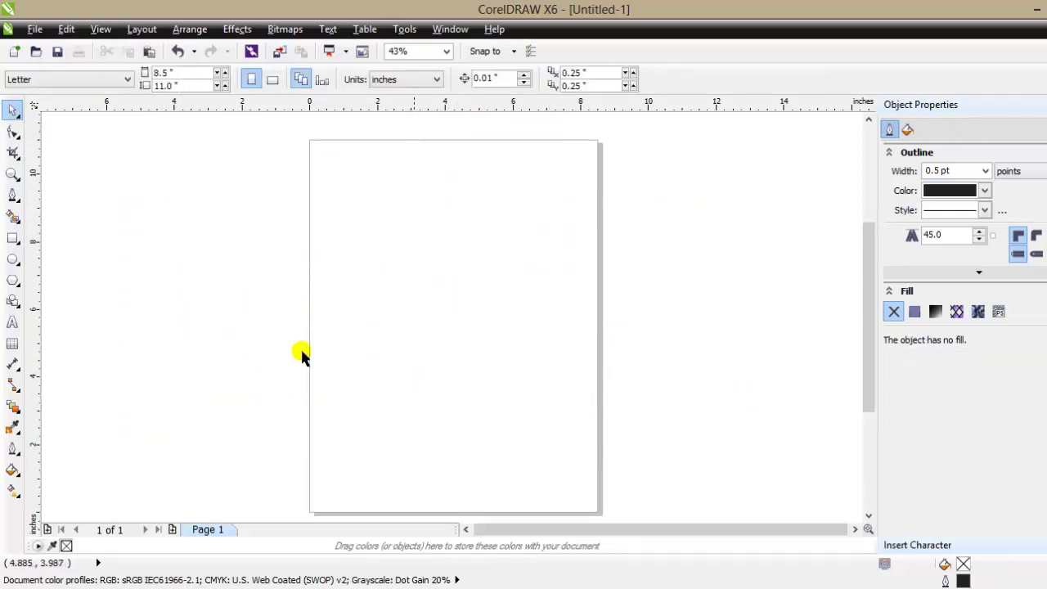
pyautogui.click(15, 133)
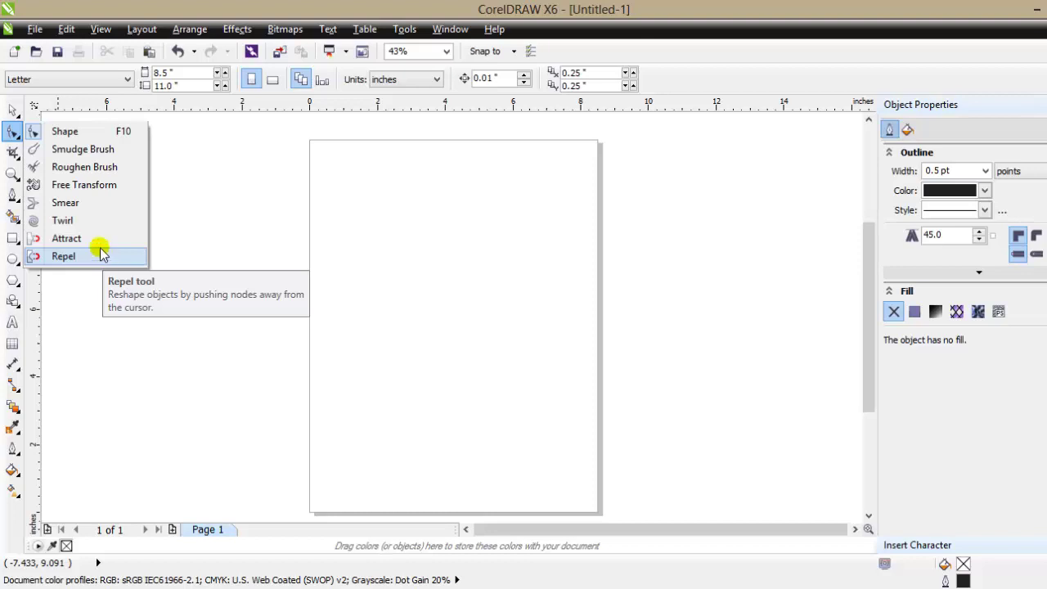
pyautogui.click(13, 156)
pyautogui.click(15, 155)
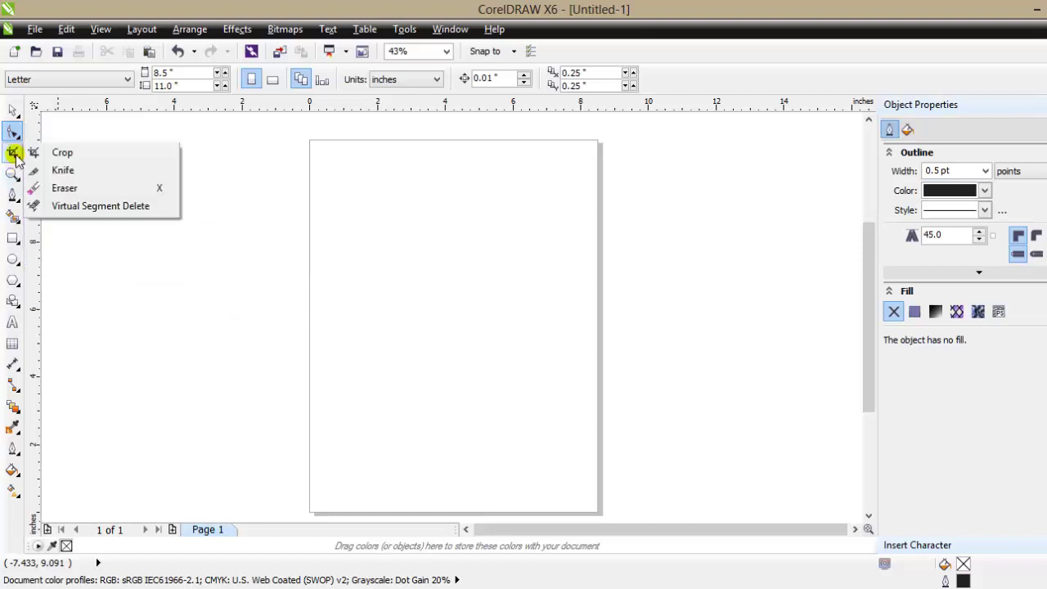
pyautogui.click(15, 154)
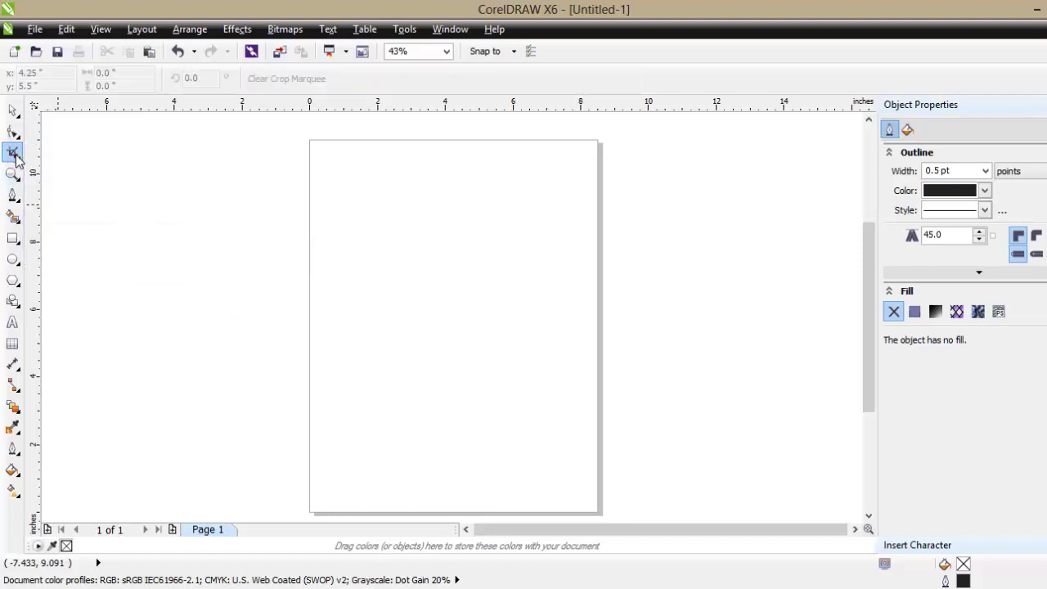
pyautogui.click(35, 29)
pyautogui.click(119, 277)
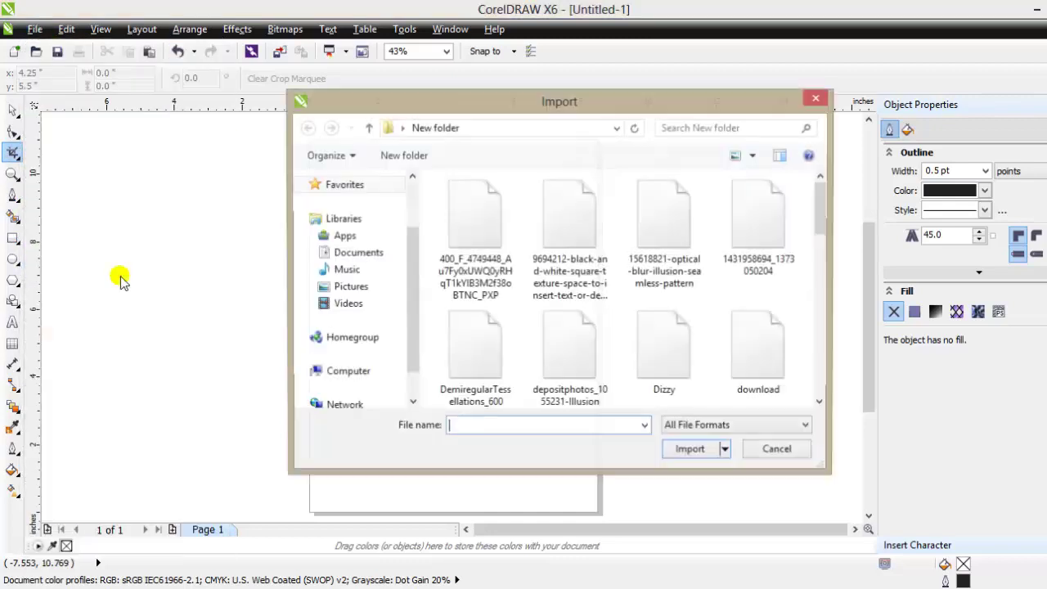
pyautogui.scroll(-3, 402, 227)
pyautogui.click(363, 212)
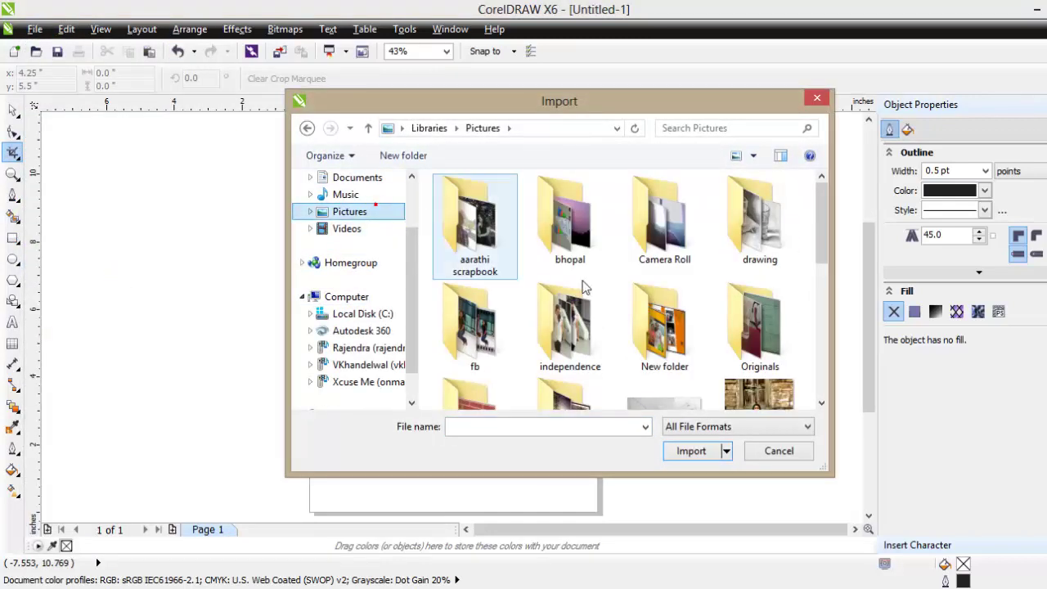
pyautogui.doubleClick(771, 219)
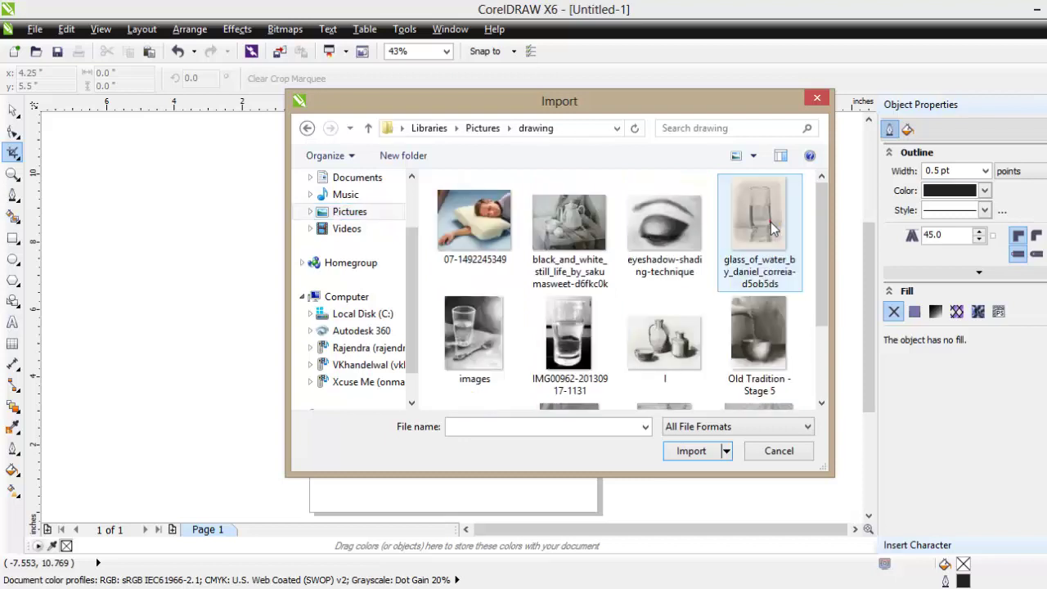
pyautogui.doubleClick(512, 242)
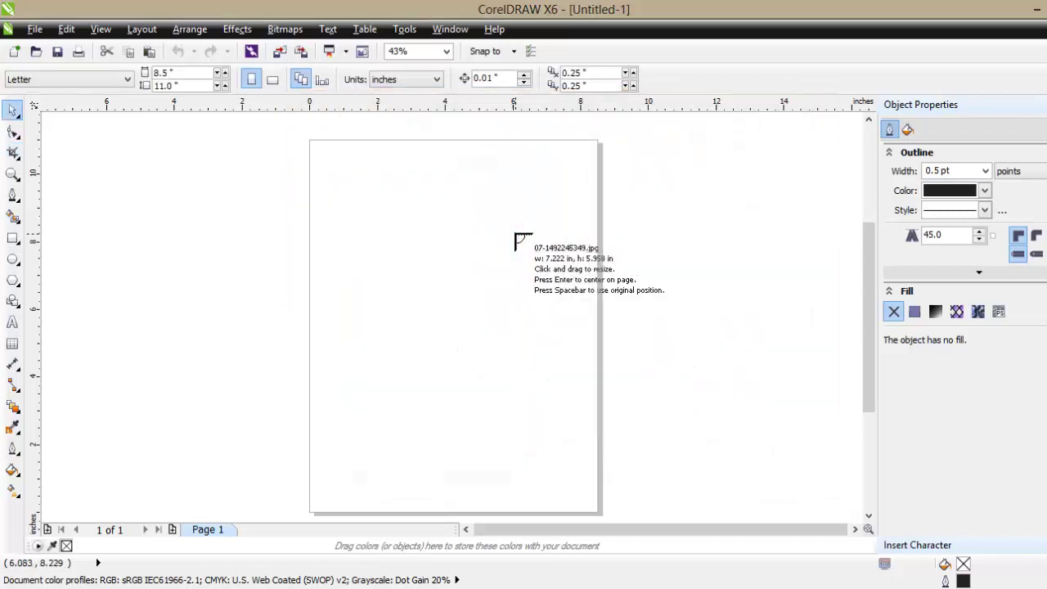
pyautogui.moveTo(385, 225); pyautogui.dragTo(582, 423)
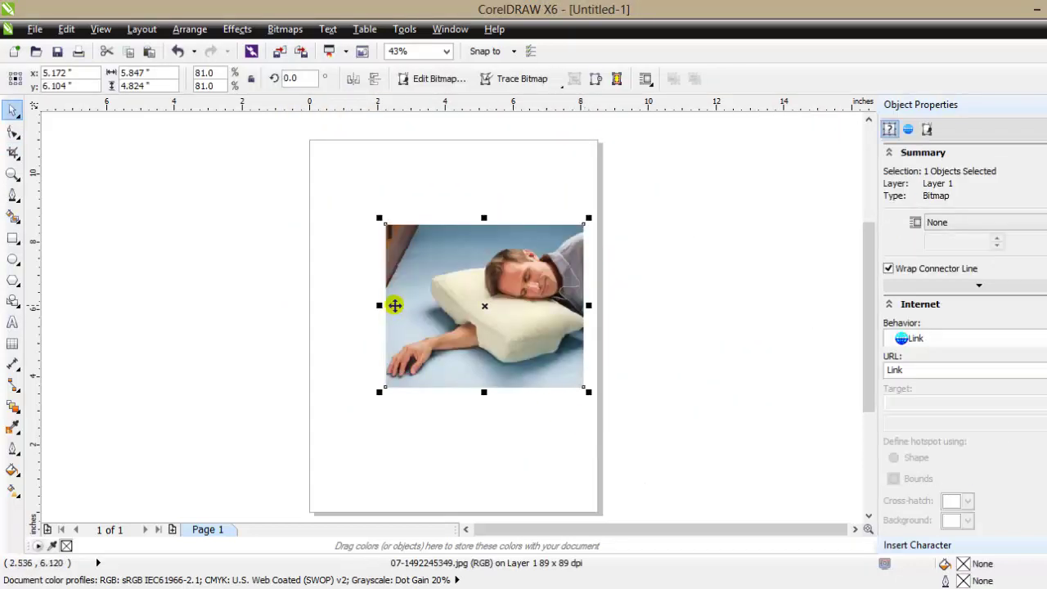
pyautogui.moveTo(437, 288); pyautogui.dragTo(399, 284)
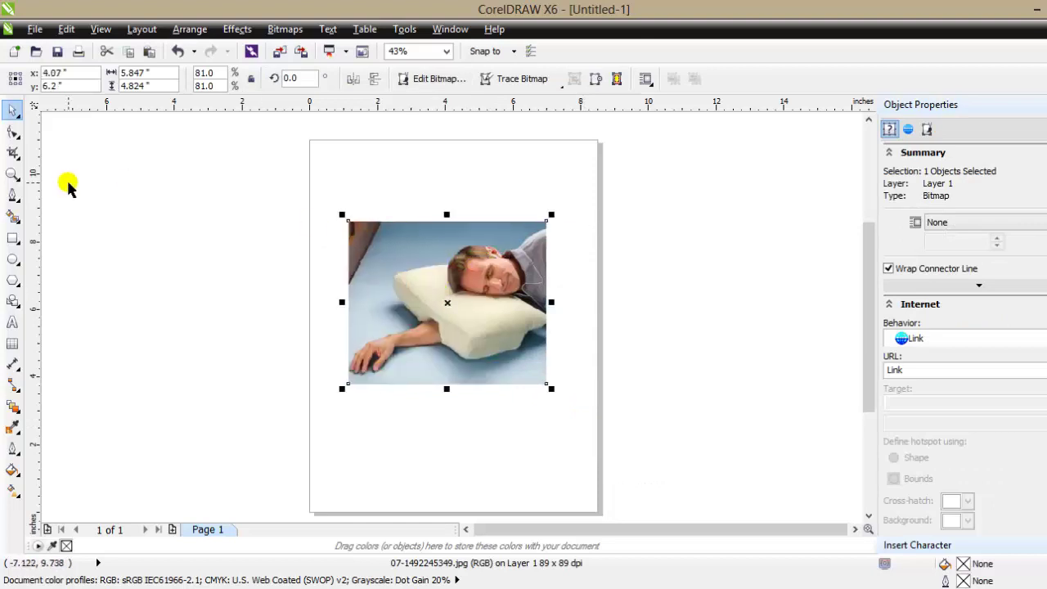
# Crop the imported photo to an area of about 2.64 by 2.24 inches around the man's head.
pyautogui.click(13, 153)
pyautogui.moveTo(442, 229); pyautogui.dragTo(530, 303)
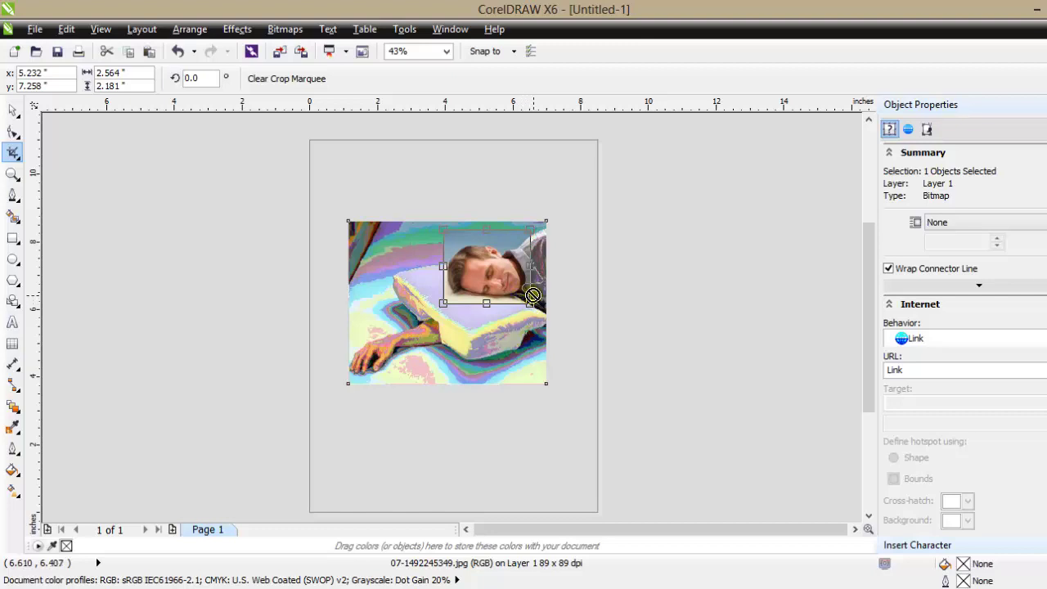
pyautogui.moveTo(532, 304)
pyautogui.mouseDown()
pyautogui.moveTo(528, 315)
pyautogui.moveTo(596, 341)
pyautogui.moveTo(586, 349)
pyautogui.moveTo(524, 312)
pyautogui.moveTo(532, 309)
pyautogui.mouseUp()
pyautogui.moveTo(441, 272); pyautogui.dragTo(444, 275)
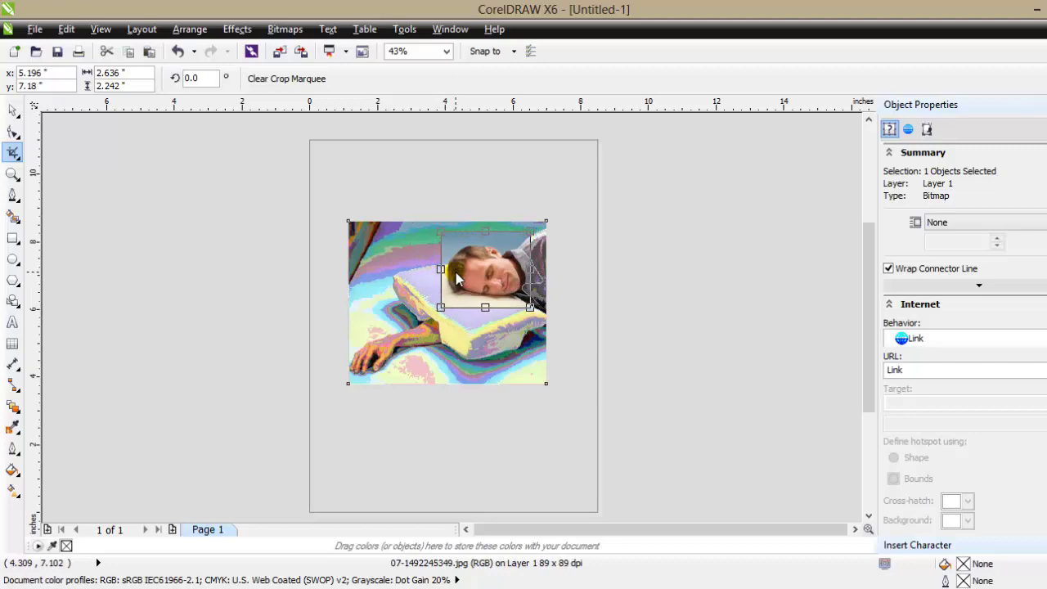
pyautogui.doubleClick(456, 273)
# Crop the photo tighter to about 2.54 by 1.75 inches around the face and move it lower on the page.
pyautogui.click(481, 274)
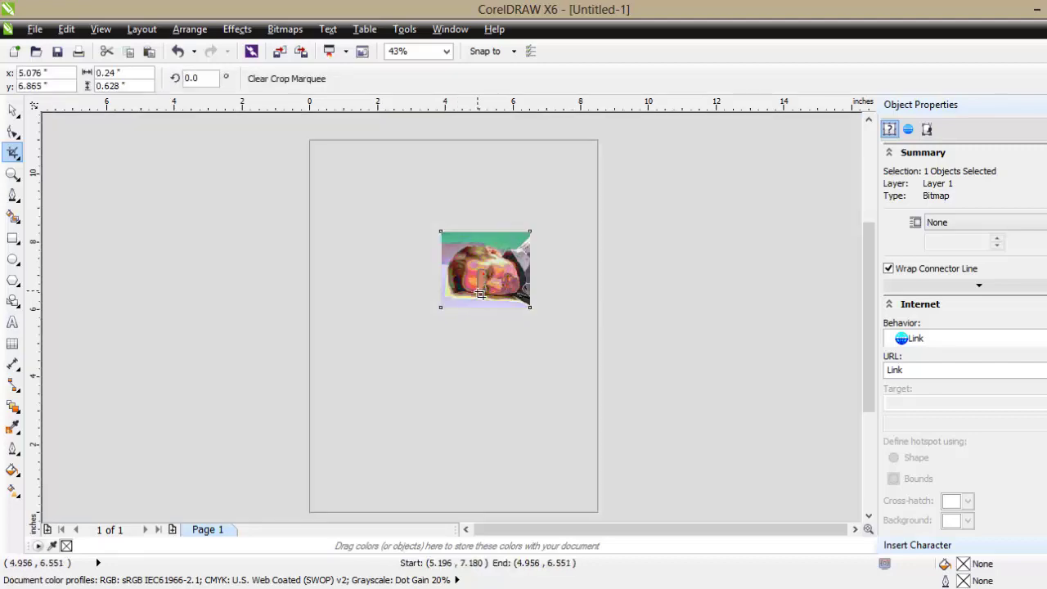
pyautogui.press('space')
pyautogui.moveTo(474, 271); pyautogui.dragTo(451, 360)
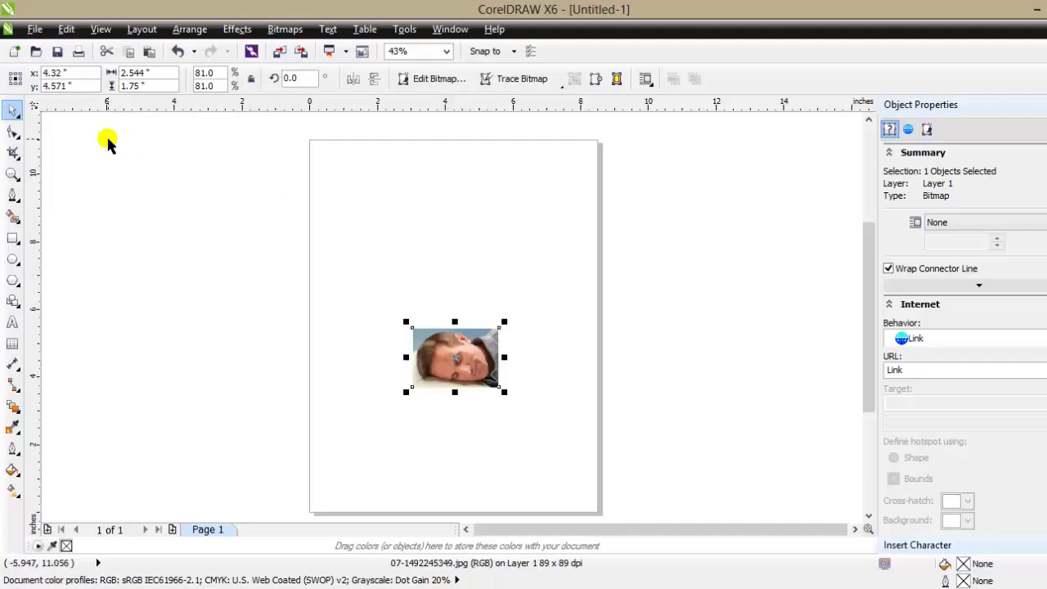
# Delete the cropped photo from the page.
pyautogui.click(18, 184)
pyautogui.click(18, 196)
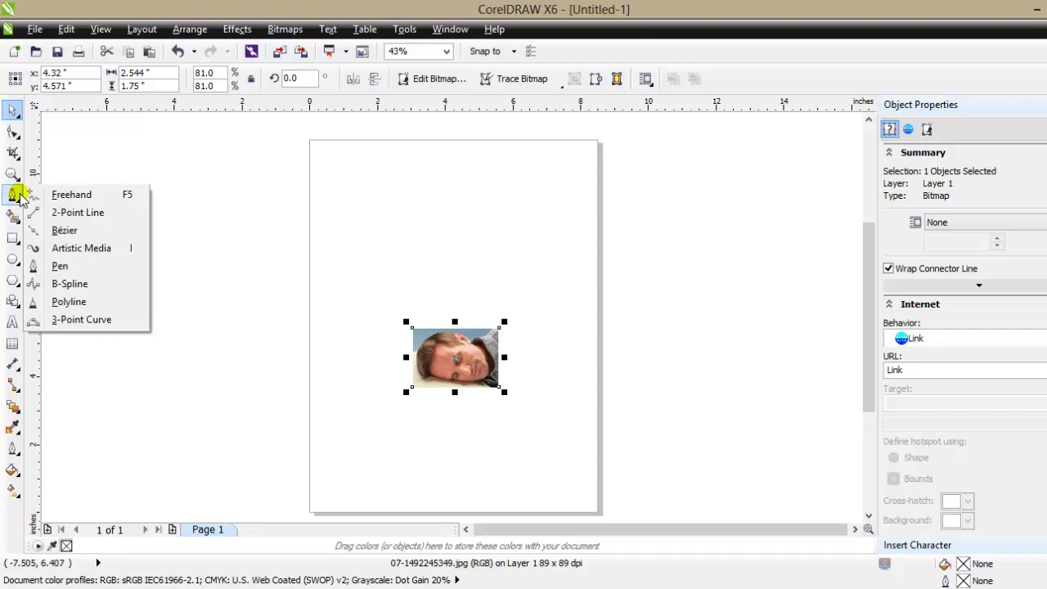
pyautogui.click(425, 304)
pyautogui.press('Delete')
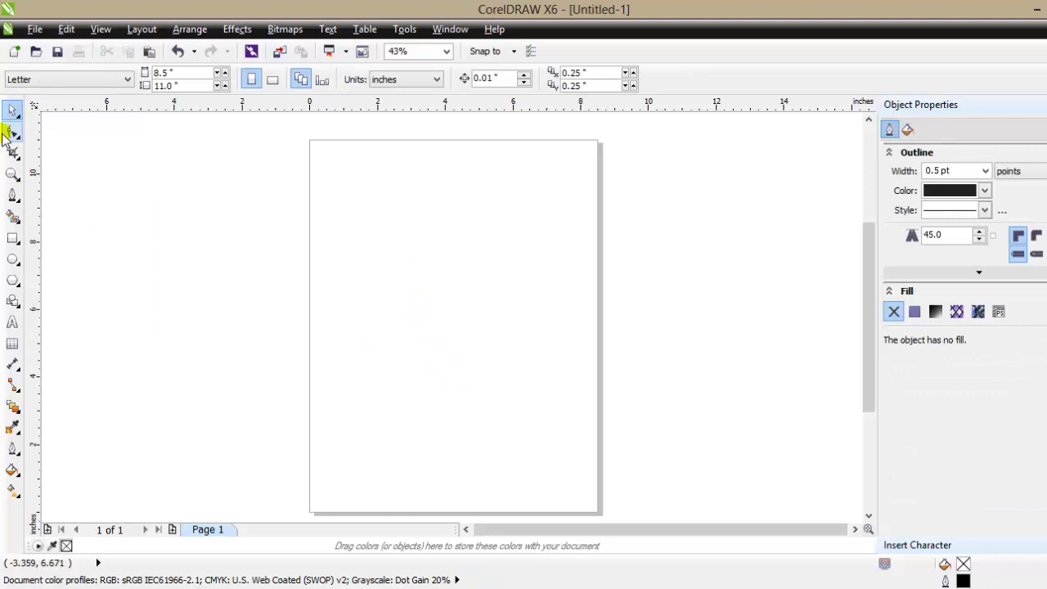
# With the Freehand tool, draw a looping curve about 7.28 by 10.1 inches on the page and a dense scribble extending beyond its right edge.
pyautogui.click(15, 196)
pyautogui.click(20, 203)
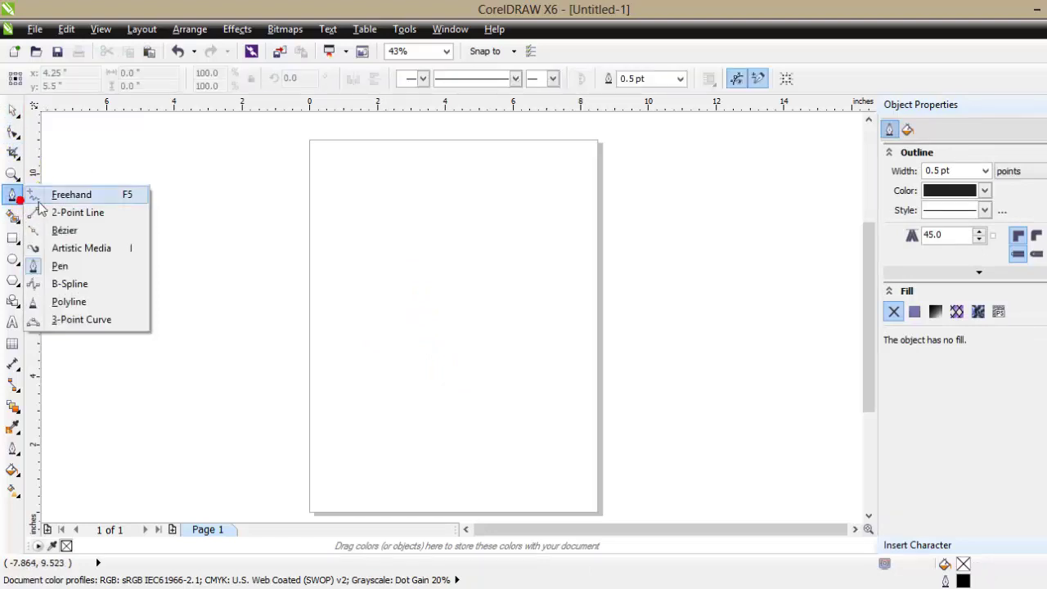
pyautogui.click(41, 196)
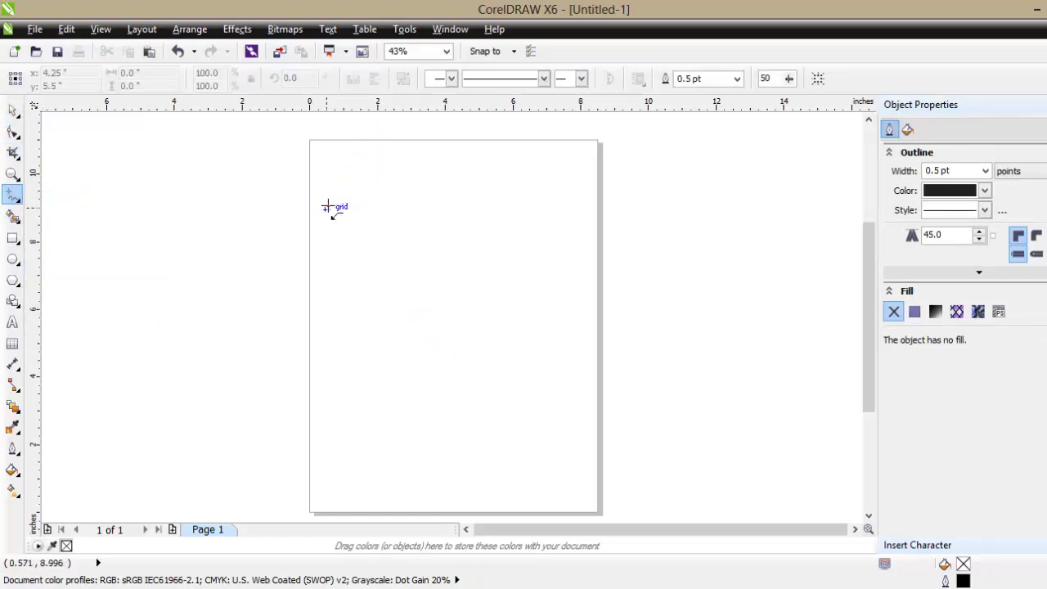
pyautogui.moveTo(327, 207)
pyautogui.mouseDown()
pyautogui.moveTo(378, 331)
pyautogui.moveTo(442, 335)
pyautogui.moveTo(434, 313)
pyautogui.moveTo(551, 171)
pyautogui.moveTo(517, 261)
pyautogui.moveTo(551, 408)
pyautogui.moveTo(511, 358)
pyautogui.moveTo(409, 431)
pyautogui.moveTo(450, 415)
pyautogui.moveTo(348, 367)
pyautogui.mouseUp()
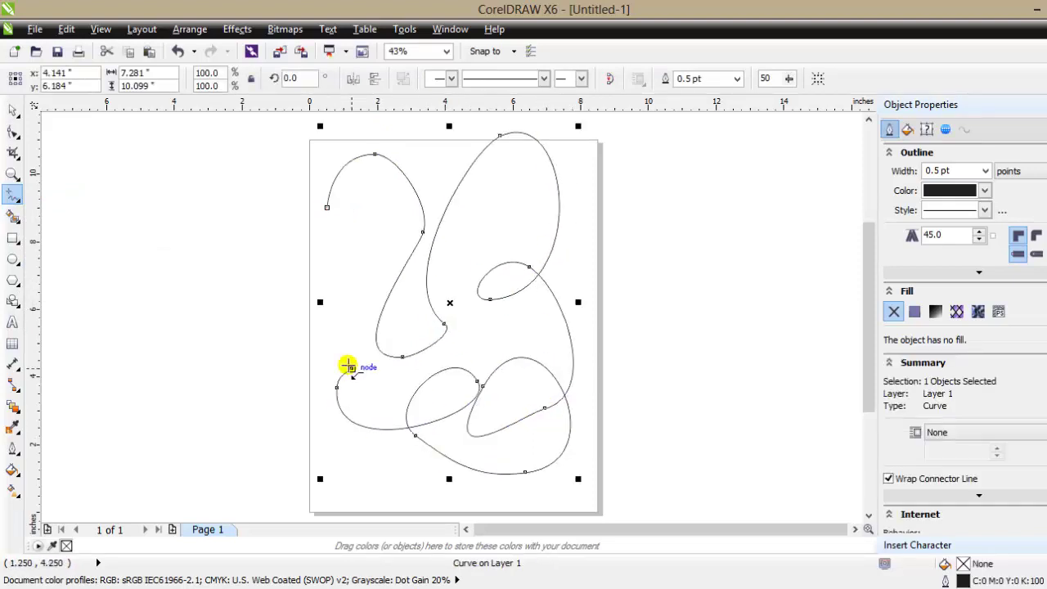
pyautogui.moveTo(656, 198)
pyautogui.mouseDown()
pyautogui.moveTo(713, 304)
pyautogui.moveTo(692, 350)
pyautogui.moveTo(692, 450)
pyautogui.moveTo(634, 336)
pyautogui.moveTo(609, 237)
pyautogui.moveTo(586, 214)
pyautogui.moveTo(667, 261)
pyautogui.moveTo(709, 190)
pyautogui.moveTo(696, 354)
pyautogui.moveTo(670, 351)
pyautogui.moveTo(647, 281)
pyautogui.moveTo(494, 310)
pyautogui.moveTo(679, 239)
pyautogui.moveTo(748, 167)
pyautogui.moveTo(806, 197)
pyautogui.moveTo(805, 270)
pyautogui.moveTo(816, 235)
pyautogui.moveTo(770, 292)
pyautogui.moveTo(797, 347)
pyautogui.mouseUp()
# Delete the dense scribble and the remaining looping freehand curve.
pyautogui.press('F10')
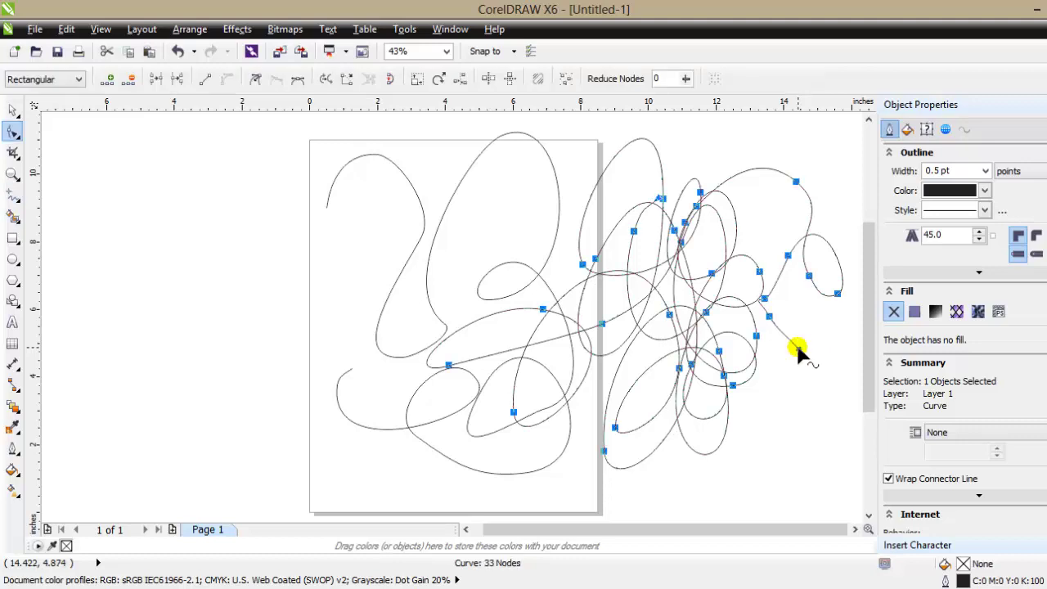
pyautogui.press('Delete')
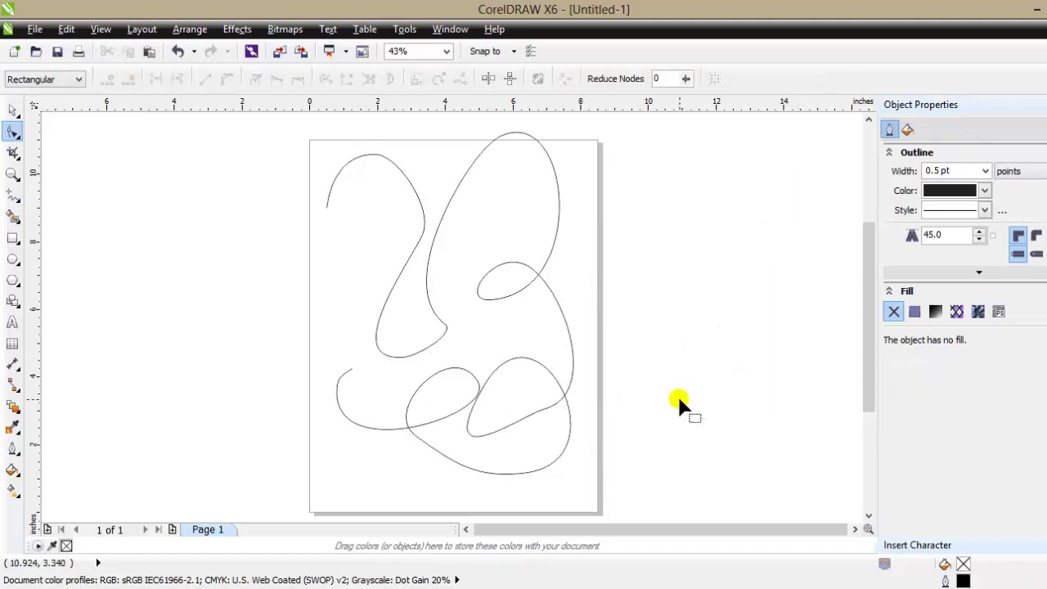
pyautogui.hotkey('ctrl', 'a')
pyautogui.press('Delete')
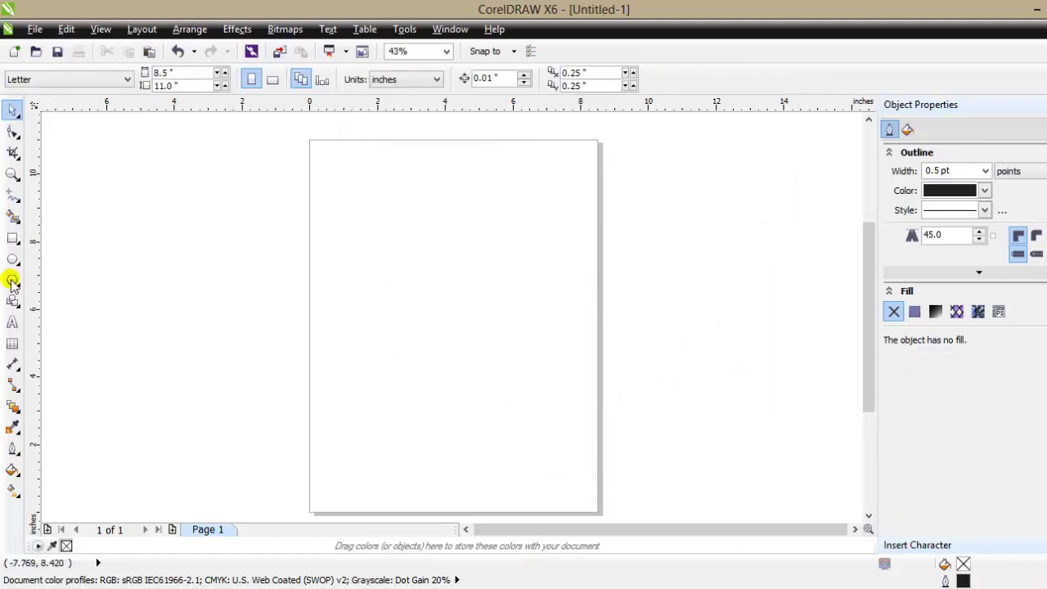
# Draw three separate steep slanted lines down the page with the 2-Point Line tool.
pyautogui.click(12, 196)
pyautogui.click(19, 201)
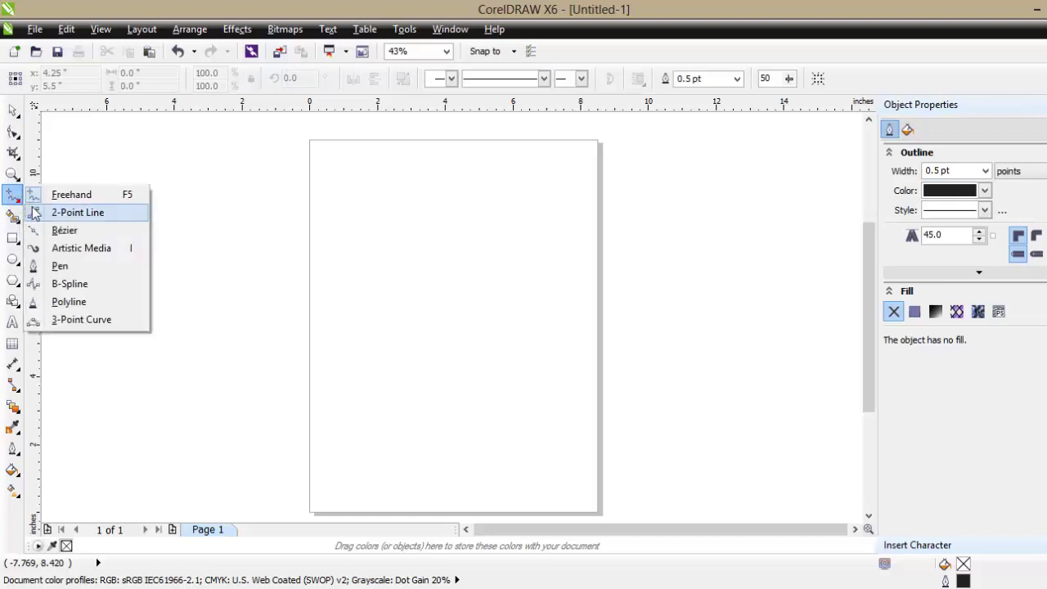
pyautogui.click(74, 212)
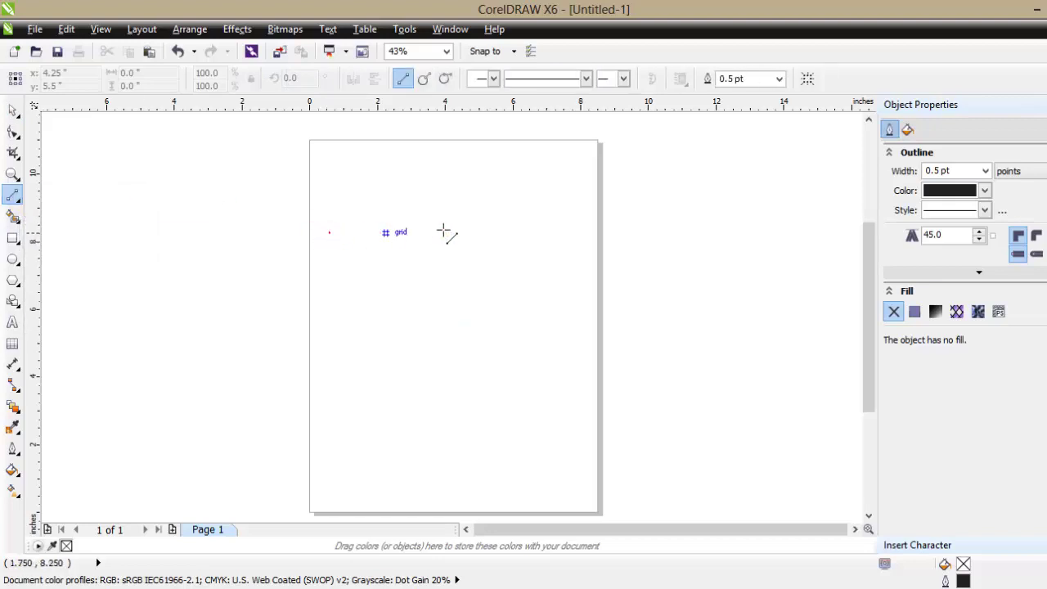
pyautogui.moveTo(377, 167); pyautogui.dragTo(428, 419)
pyautogui.moveTo(495, 178); pyautogui.dragTo(573, 463)
pyautogui.moveTo(446, 161); pyautogui.dragTo(533, 480)
# Delete all three slanted lines from the page.
pyautogui.press('F10')
pyautogui.press('Delete')
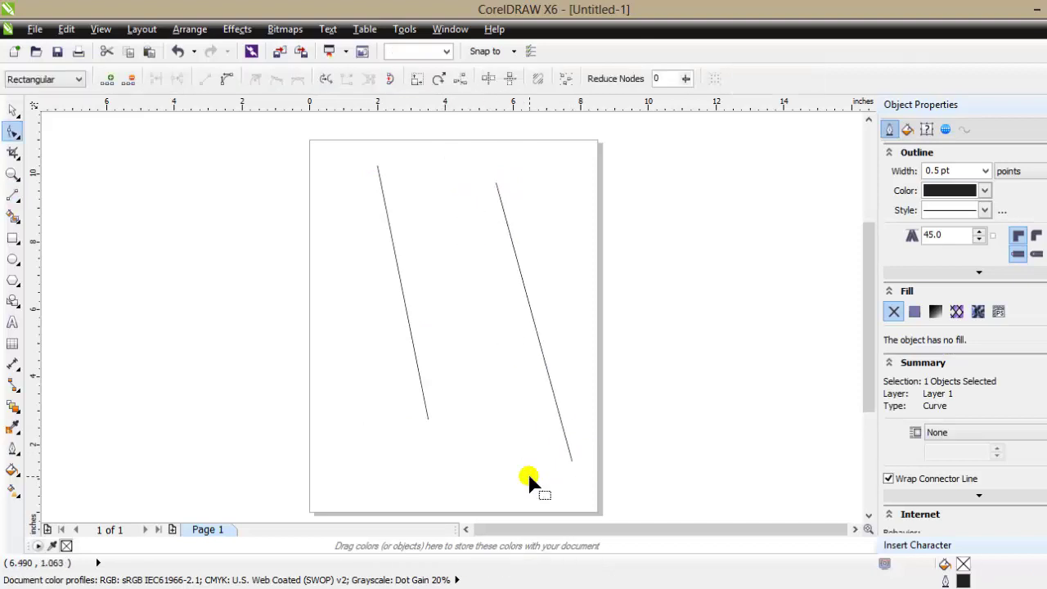
pyautogui.hotkey('ctrl', 'a')
pyautogui.press('Delete')
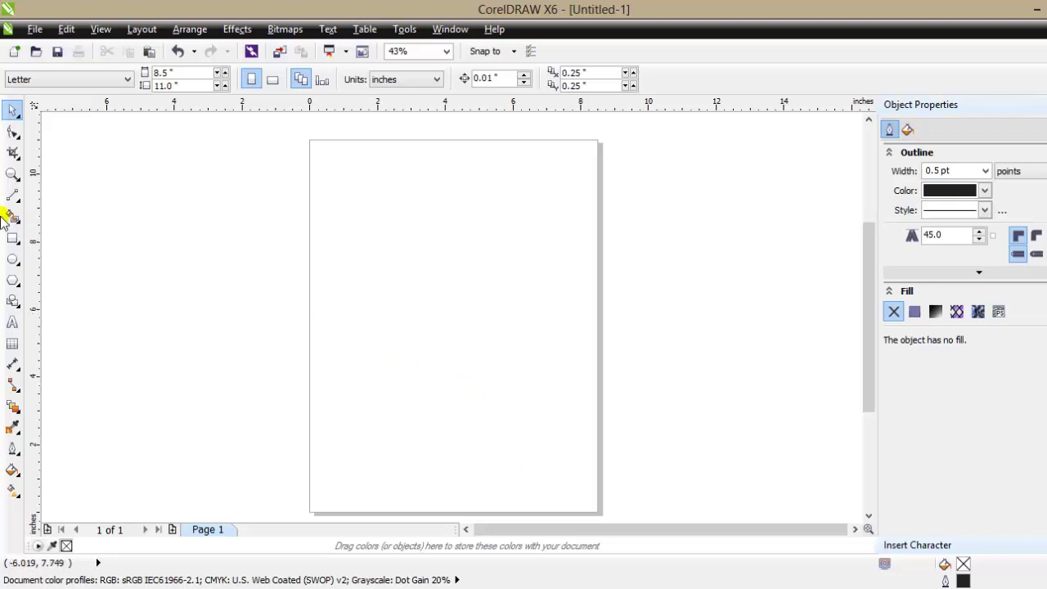
# Draw a nearly horizontal, a nearly vertical and a rising slanted line with the 2-Point Line tool.
pyautogui.click(14, 196)
pyautogui.moveTo(324, 266); pyautogui.dragTo(544, 274)
pyautogui.moveTo(442, 282); pyautogui.dragTo(437, 469)
pyautogui.moveTo(512, 302)
pyautogui.mouseDown()
pyautogui.moveTo(536, 443)
pyautogui.moveTo(512, 442)
pyautogui.moveTo(592, 460)
pyautogui.moveTo(666, 543)
pyautogui.moveTo(628, 375)
pyautogui.moveTo(699, 275)
pyautogui.moveTo(662, 412)
pyautogui.moveTo(638, 446)
pyautogui.moveTo(581, 466)
pyautogui.moveTo(484, 463)
pyautogui.moveTo(369, 417)
pyautogui.moveTo(328, 327)
pyautogui.moveTo(433, 136)
pyautogui.moveTo(570, 117)
pyautogui.mouseUp()
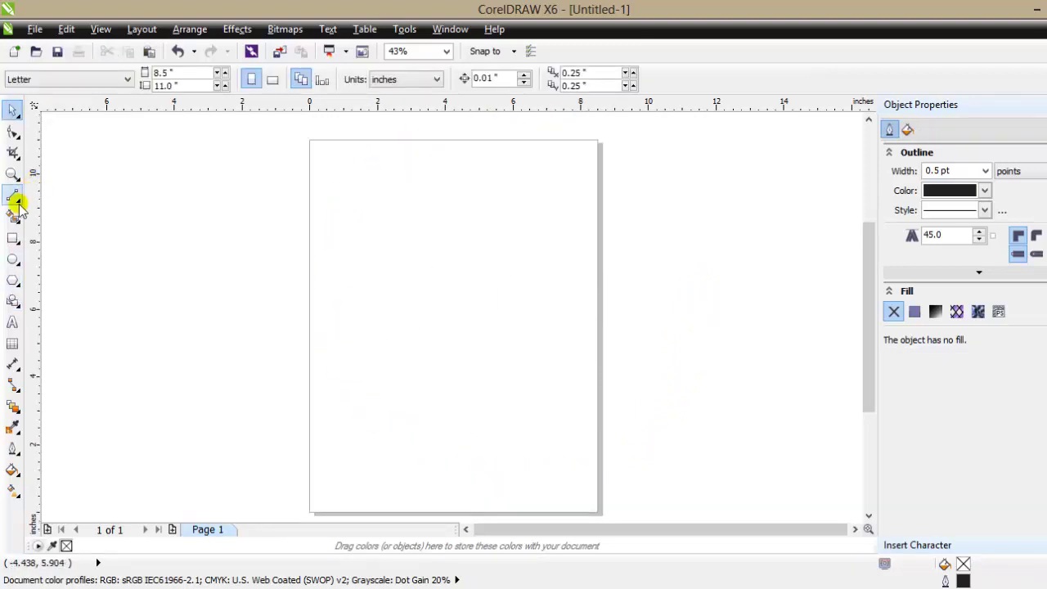
# Start a Bézier path with an arch over the page's top, a curve down past its right edge and a straight segment back to its lower middle.
pyautogui.click(17, 200)
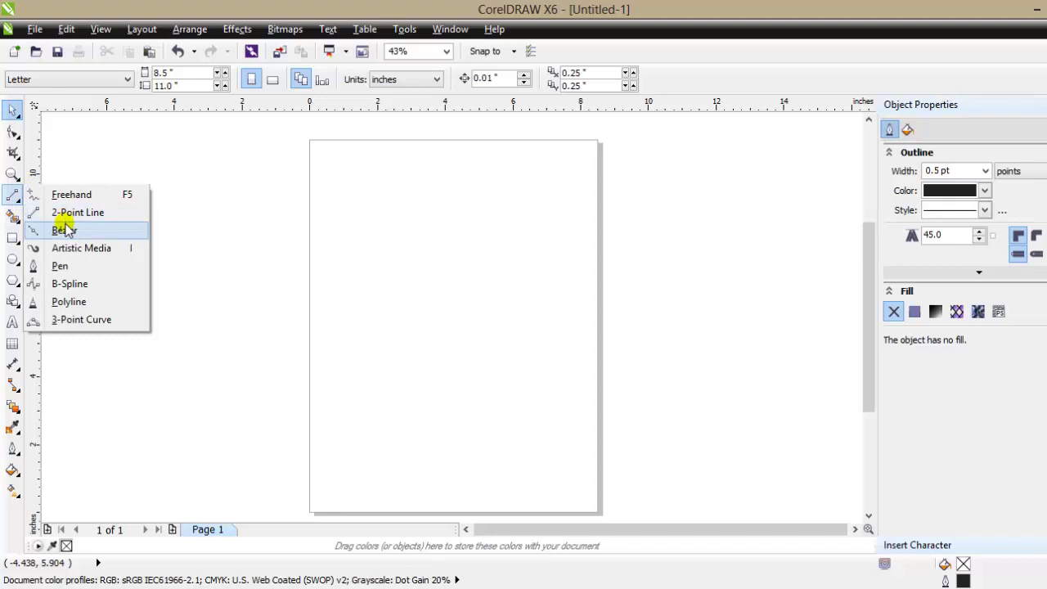
pyautogui.click(117, 230)
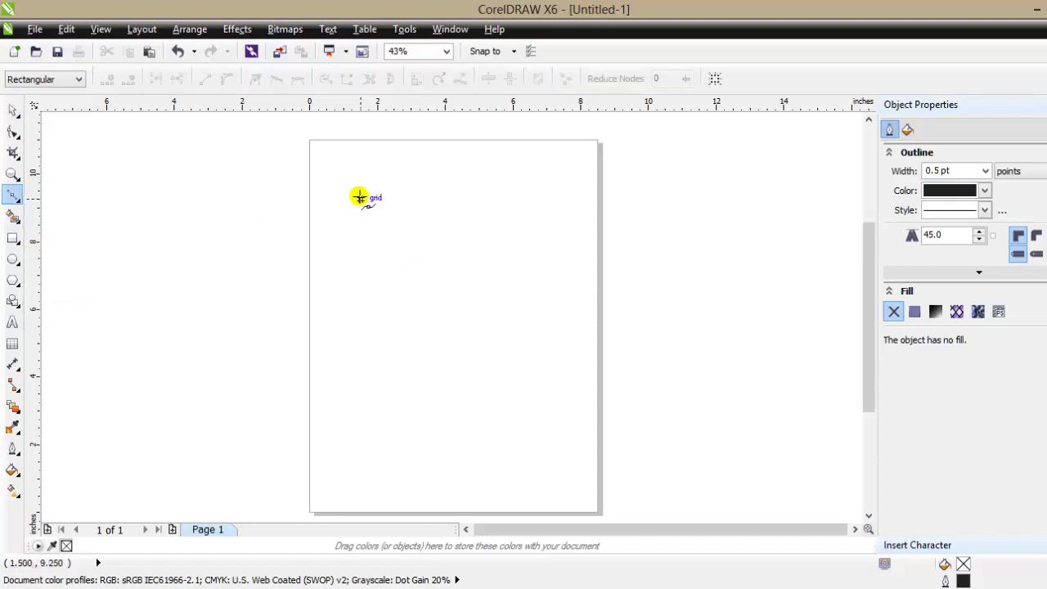
pyautogui.click(556, 191)
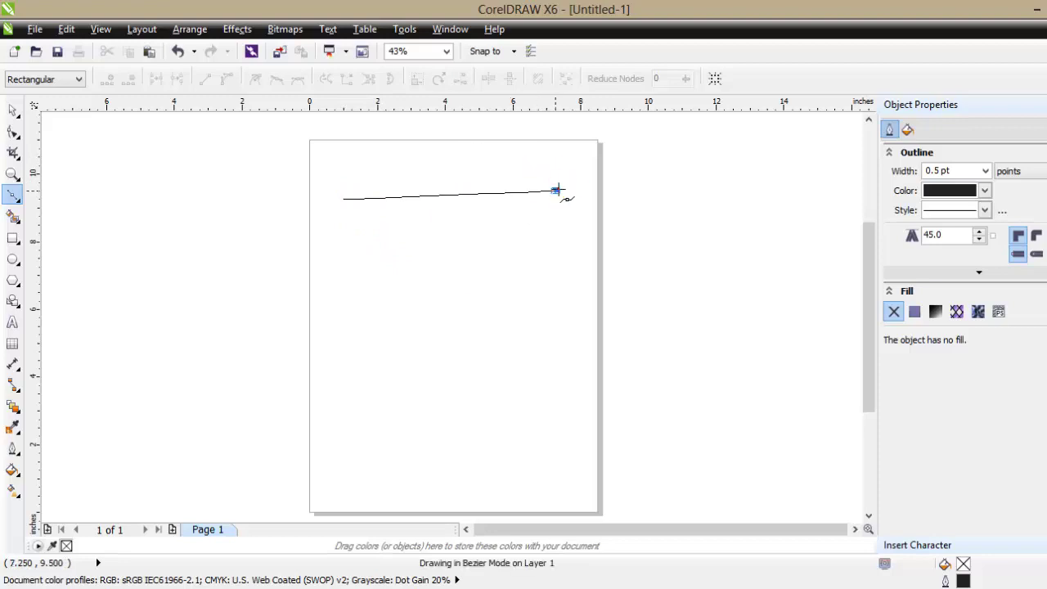
pyautogui.moveTo(556, 190); pyautogui.dragTo(629, 350)
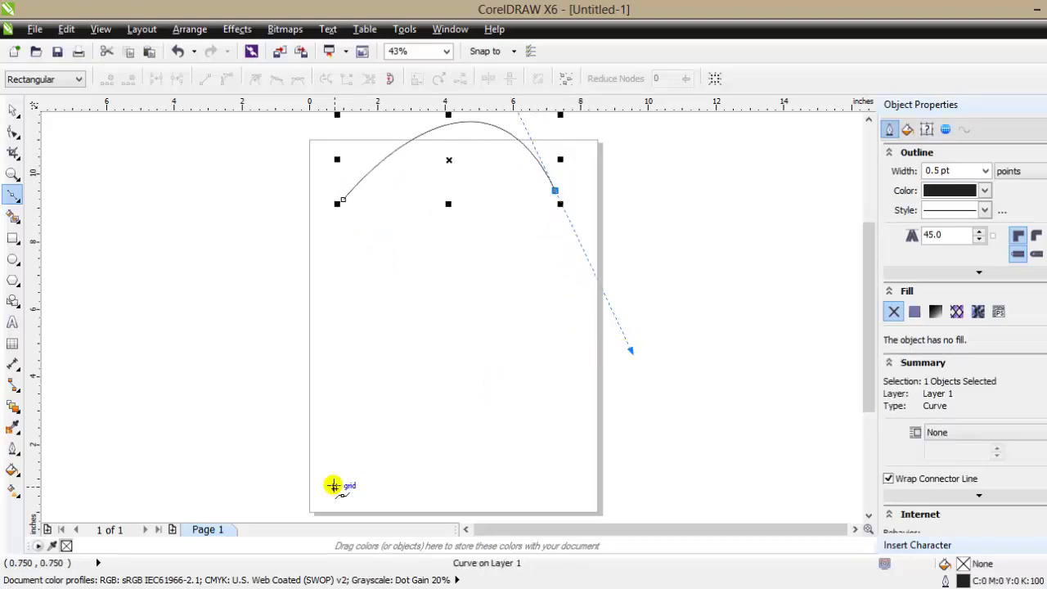
pyautogui.click(709, 335)
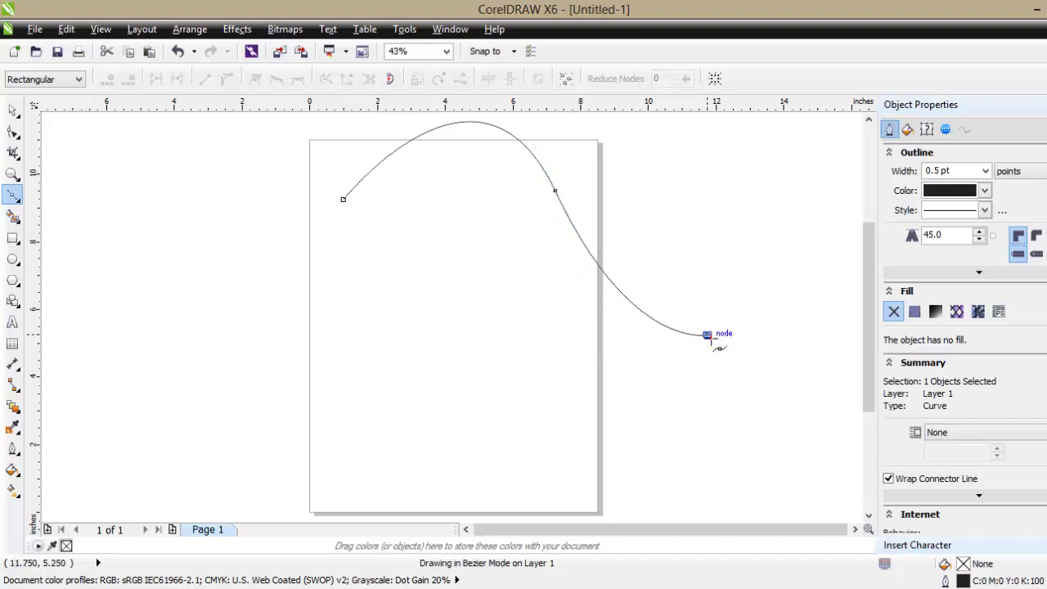
pyautogui.click(456, 444)
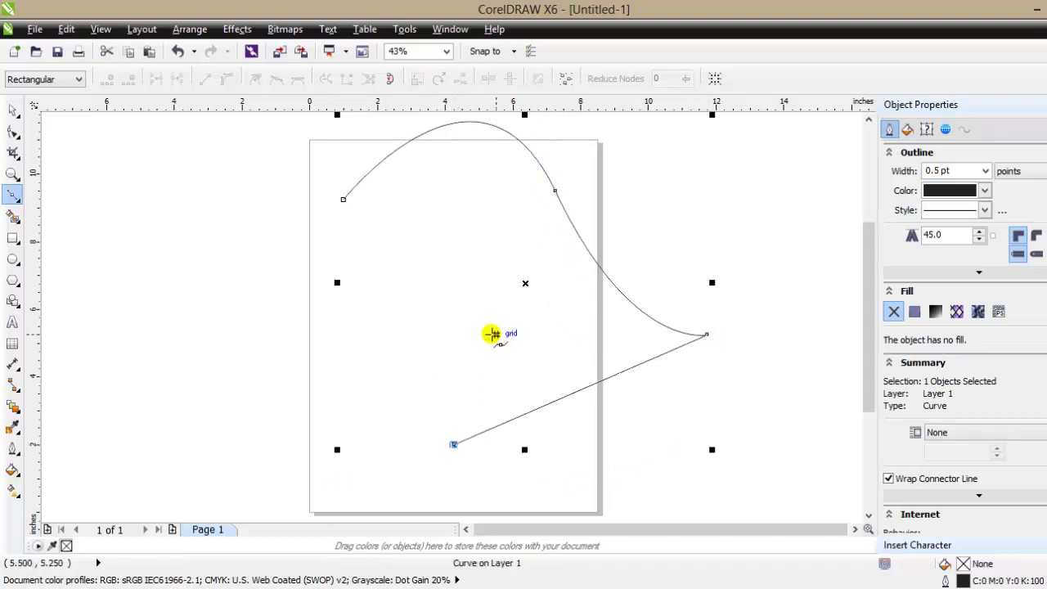
# Extend the Bézier path beyond the page's left edge and back across its top with straight and curved segments, and delete the whole path.
pyautogui.moveTo(410, 292); pyautogui.dragTo(398, 276)
pyautogui.click(275, 309)
pyautogui.click(186, 216)
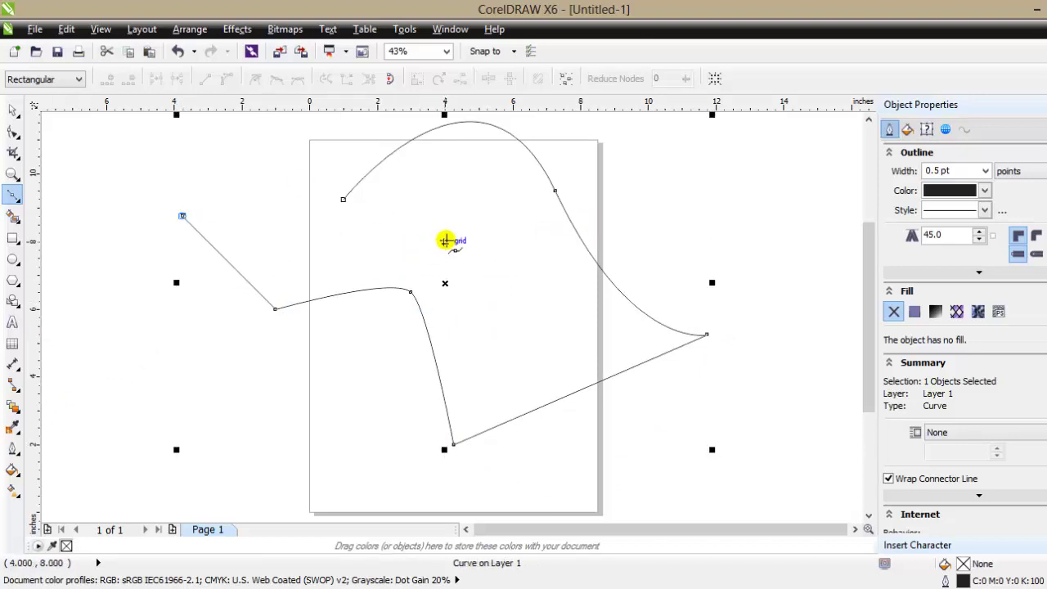
pyautogui.moveTo(464, 225); pyautogui.dragTo(478, 409)
pyautogui.moveTo(749, 216); pyautogui.dragTo(683, 150)
pyautogui.press('space')
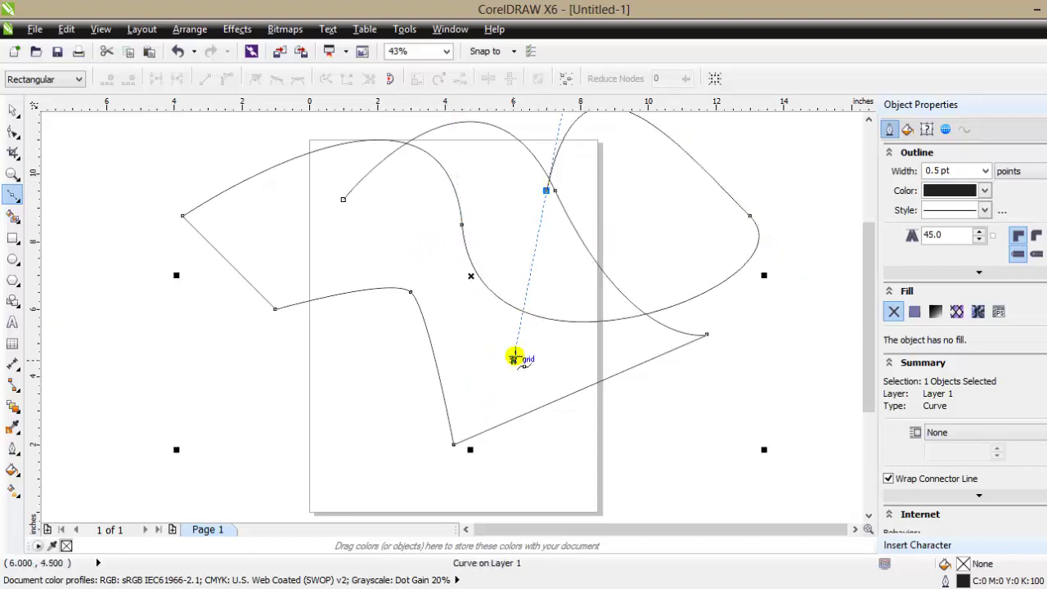
pyautogui.press('F10')
pyautogui.press('Delete')
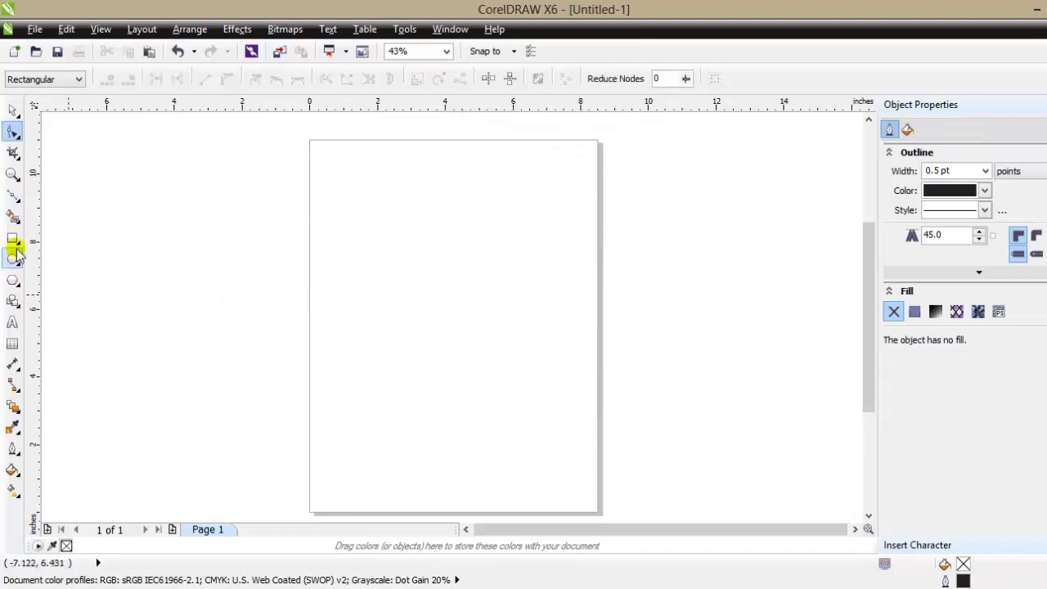
# Draw two curved Artistic Media strokes 0.35 inch wide, one on the page and one by its right edge, and delete both.
pyautogui.click(18, 203)
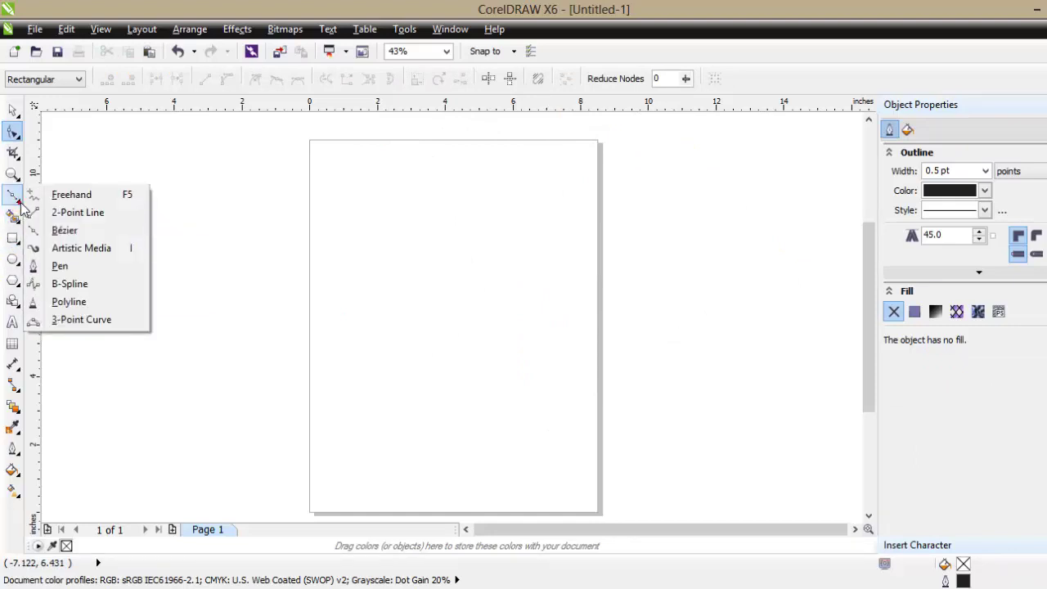
pyautogui.click(87, 245)
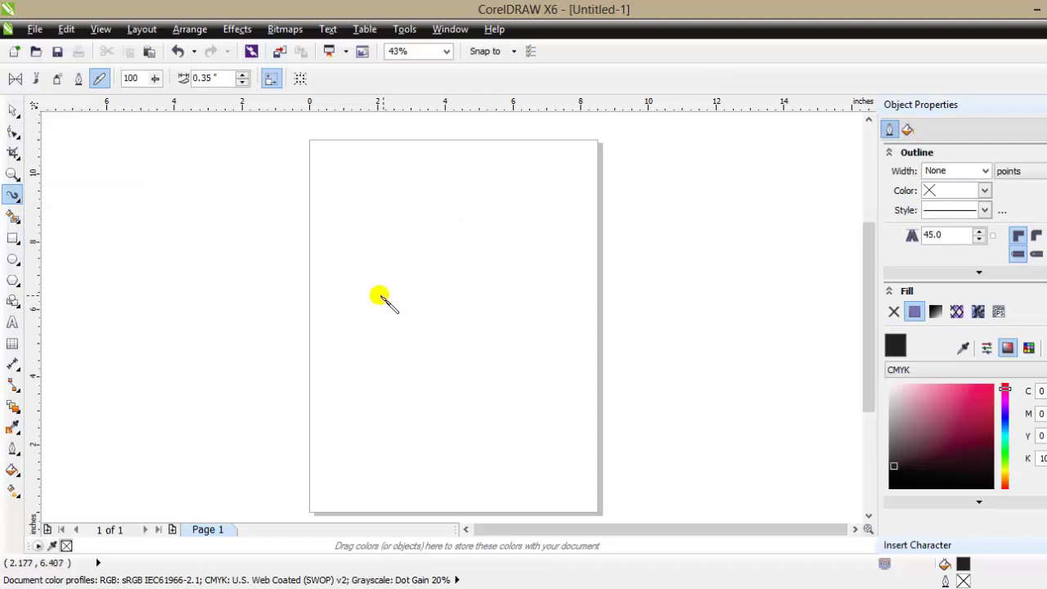
pyautogui.moveTo(355, 272); pyautogui.dragTo(450, 369)
pyautogui.moveTo(589, 240)
pyautogui.mouseDown()
pyautogui.moveTo(620, 186)
pyautogui.moveTo(631, 327)
pyautogui.mouseUp()
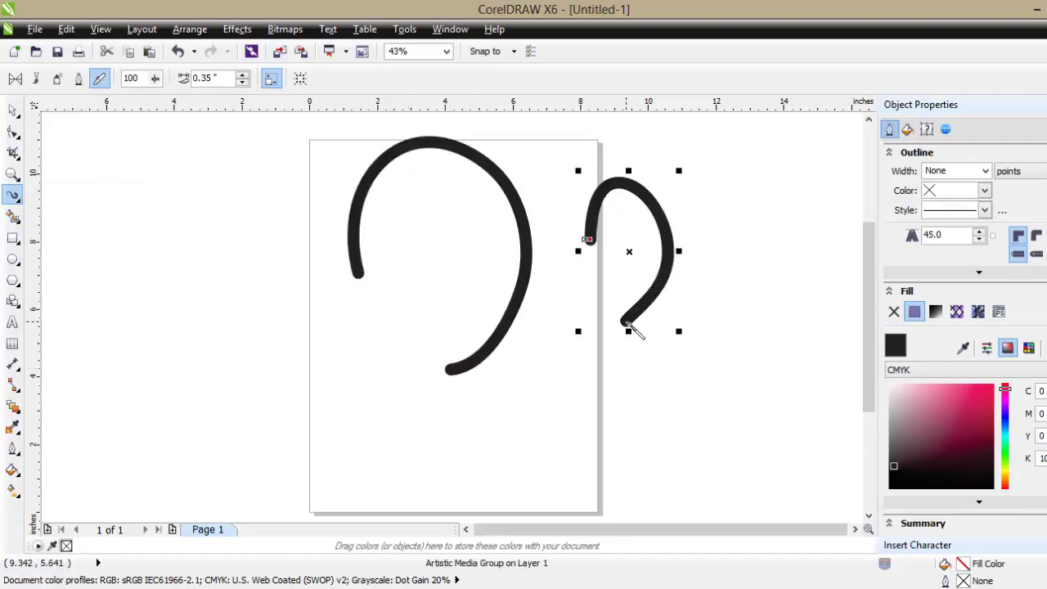
pyautogui.hotkey('ctrl', 'a')
pyautogui.press('Delete')
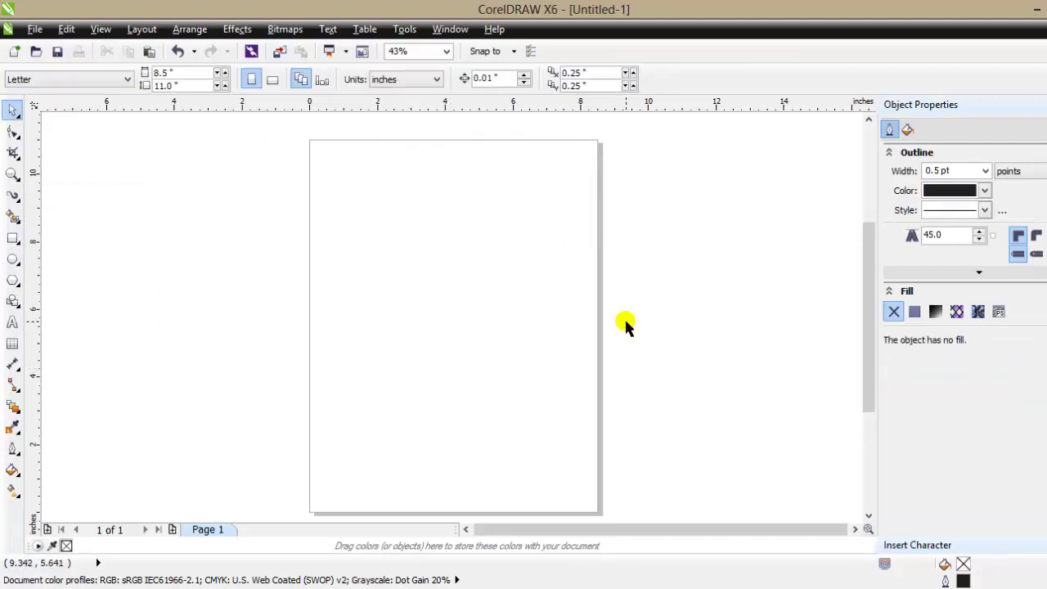
# Draw a U-shaped Artistic Media stroke mid-page in Preset mode, using the fourth preset, which tapers at both ends.
pyautogui.click(13, 194)
pyautogui.click(16, 80)
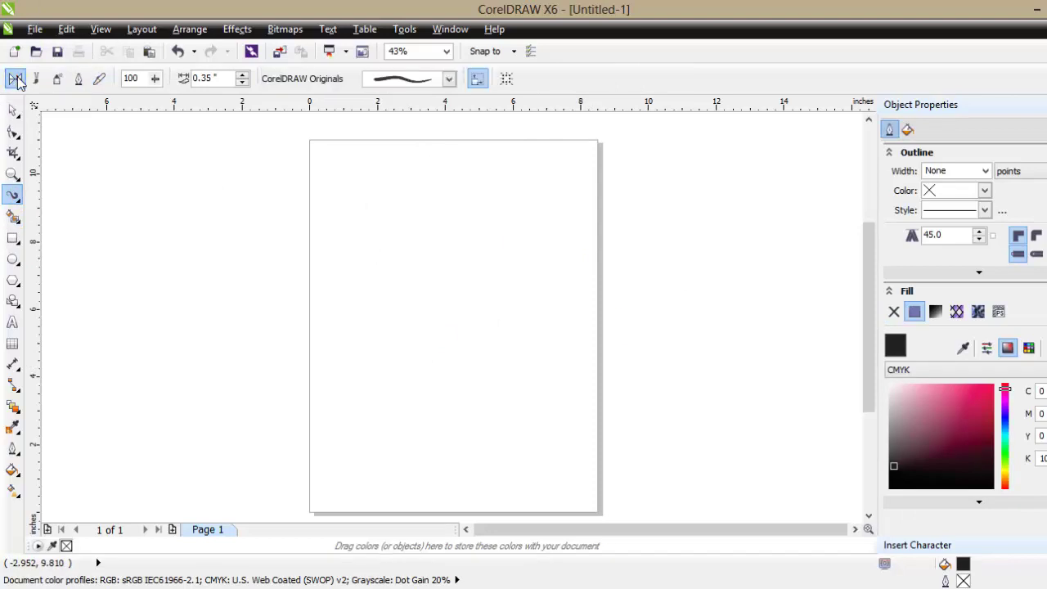
pyautogui.click(449, 79)
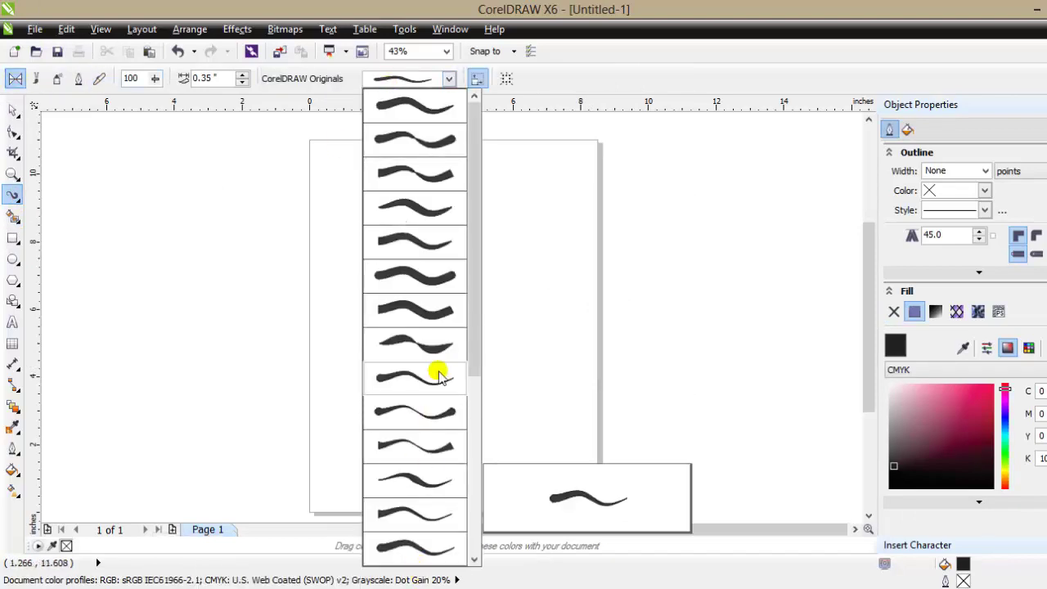
pyautogui.click(424, 209)
pyautogui.moveTo(380, 250)
pyautogui.mouseDown()
pyautogui.moveTo(516, 240)
pyautogui.moveTo(498, 239)
pyautogui.mouseUp()
pyautogui.press('space')
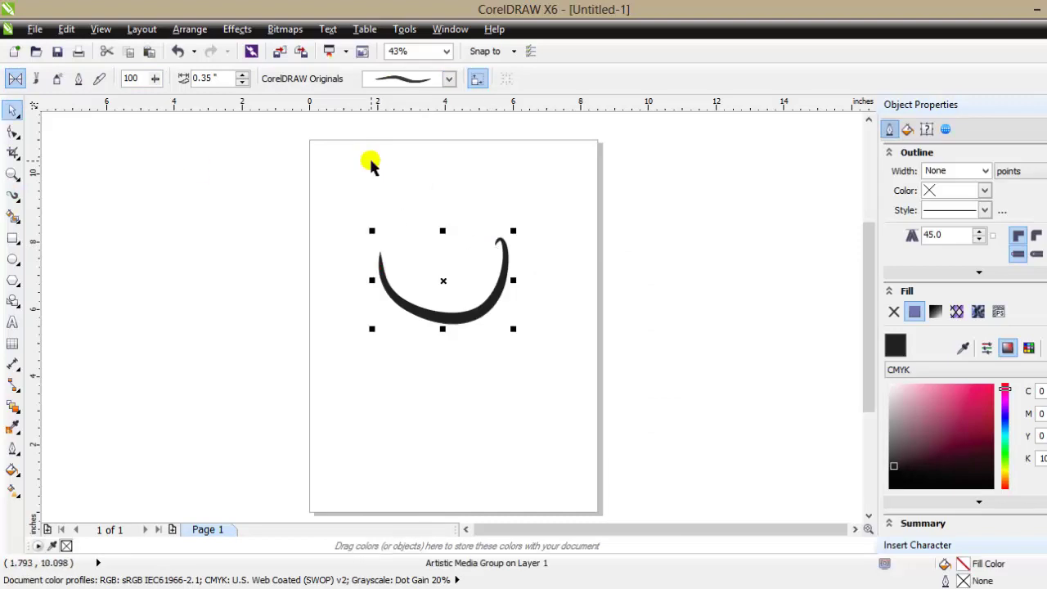
# Paint a V-shaped Artistic Media brush stroke above the U-shaped one and change it to the linked-loops outline pattern.
pyautogui.click(37, 79)
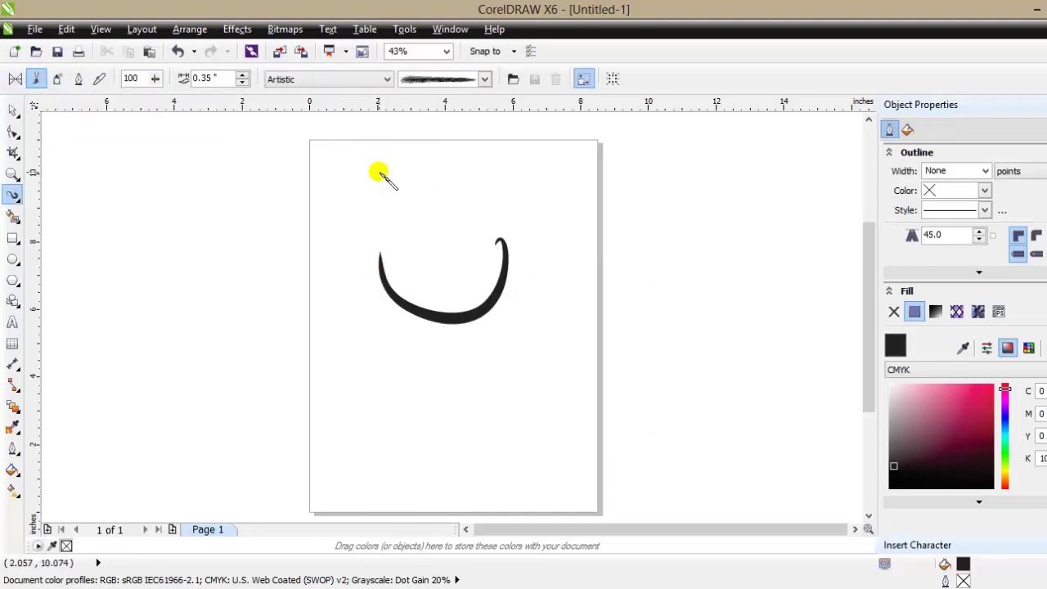
pyautogui.moveTo(483, 181); pyautogui.dragTo(482, 182)
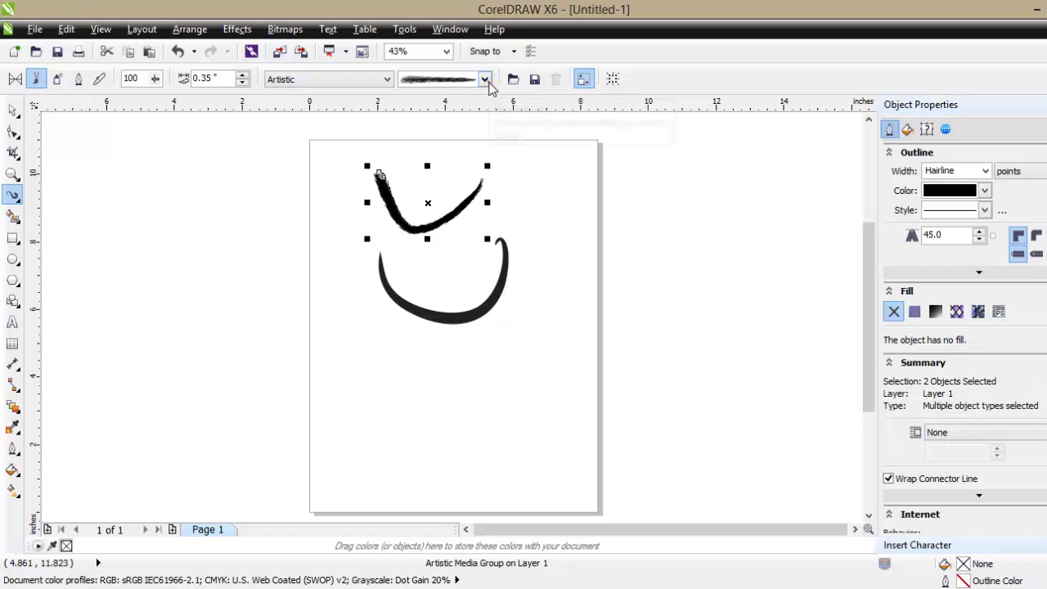
pyautogui.click(485, 80)
pyautogui.click(471, 308)
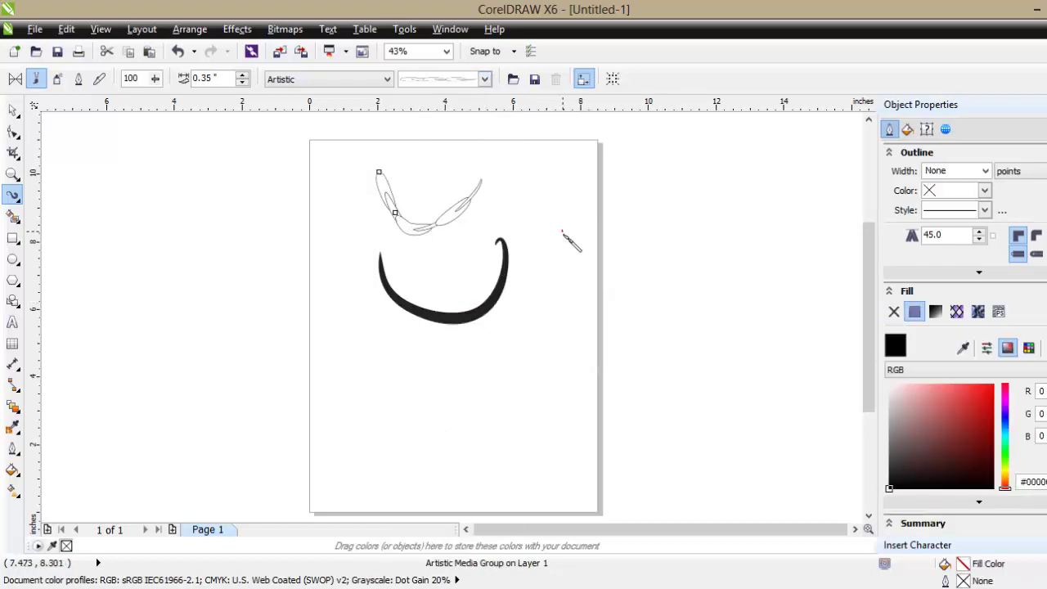
# Paint a steep brush stroke down the page's right side and change it to the angular segmented outline pattern.
pyautogui.moveTo(563, 231); pyautogui.dragTo(589, 409)
pyautogui.click(434, 82)
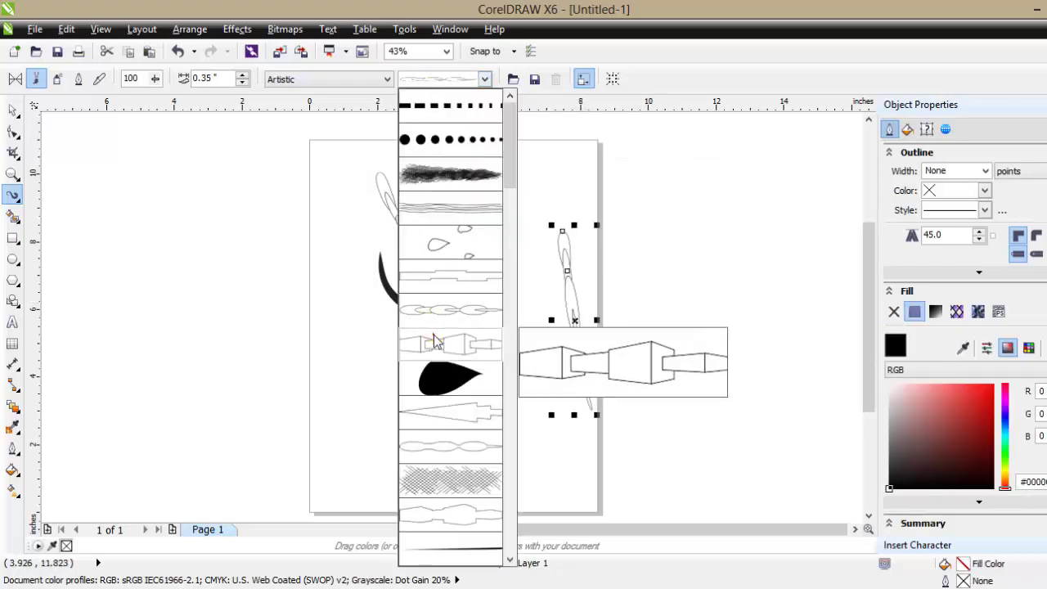
pyautogui.click(455, 351)
# Paint a rising stroke across the page's upper left corner and a long winding stroke across the lower page with the angular segmented pattern.
pyautogui.moveTo(174, 263); pyautogui.dragTo(366, 141)
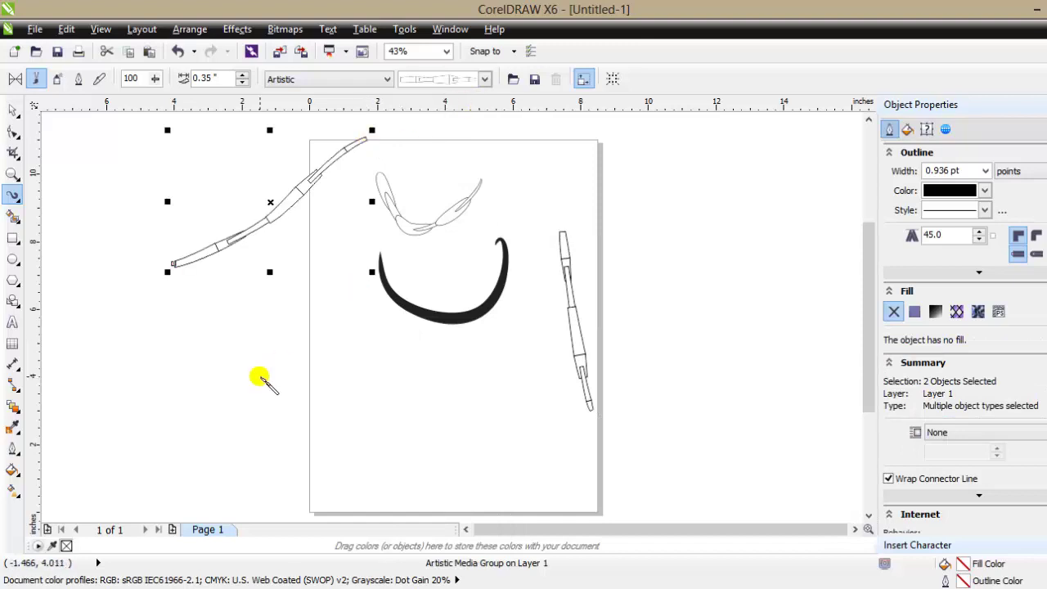
pyautogui.moveTo(133, 436)
pyautogui.mouseDown()
pyautogui.moveTo(228, 457)
pyautogui.moveTo(387, 424)
pyautogui.moveTo(394, 458)
pyautogui.moveTo(521, 417)
pyautogui.moveTo(244, 327)
pyautogui.mouseUp()
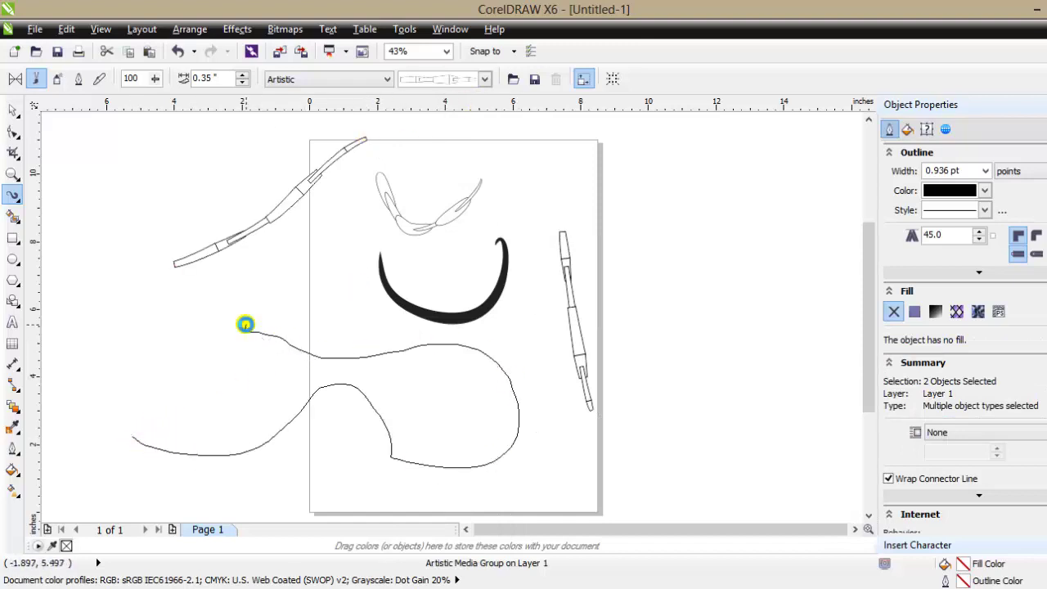
# Paint a long hooked stroke beside the page's right edge and a rising straight stroke above it with the angular segmented pattern.
pyautogui.moveTo(709, 278)
pyautogui.mouseDown()
pyautogui.moveTo(705, 203)
pyautogui.moveTo(756, 436)
pyautogui.moveTo(784, 446)
pyautogui.mouseUp()
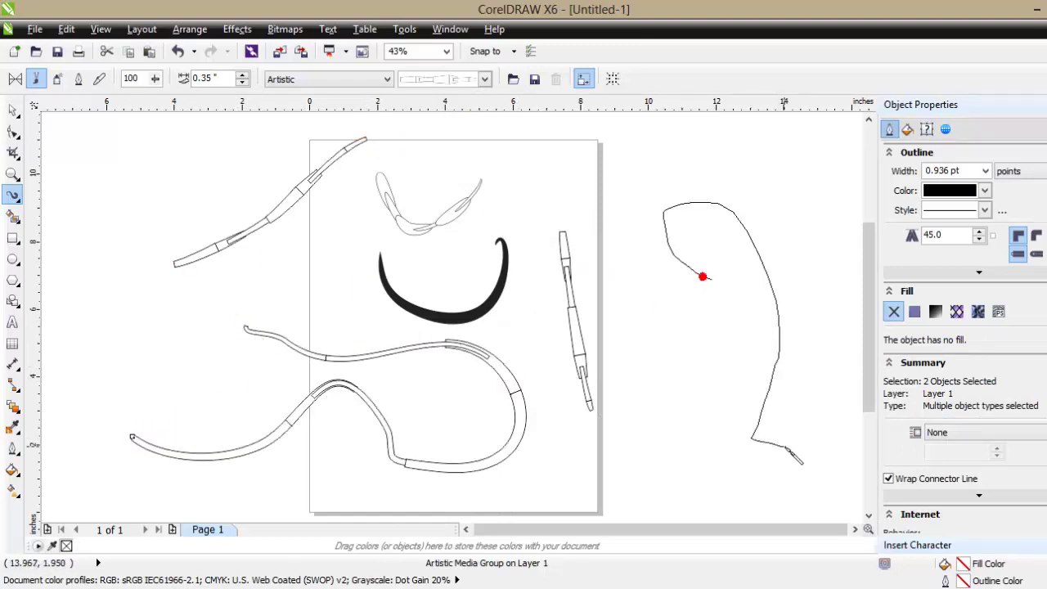
pyautogui.moveTo(596, 163)
pyautogui.mouseDown()
pyautogui.moveTo(707, 157)
pyautogui.moveTo(785, 134)
pyautogui.mouseUp()
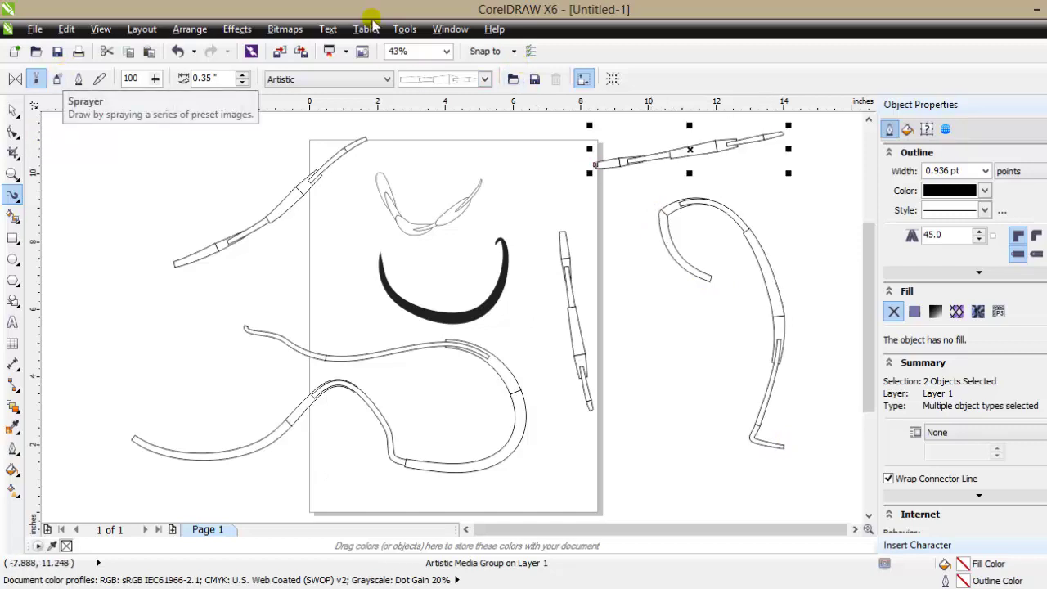
# Change the rising stroke to the tapering dashed-block brush pattern and paint a large oval loop left of the page with it.
pyautogui.click(449, 79)
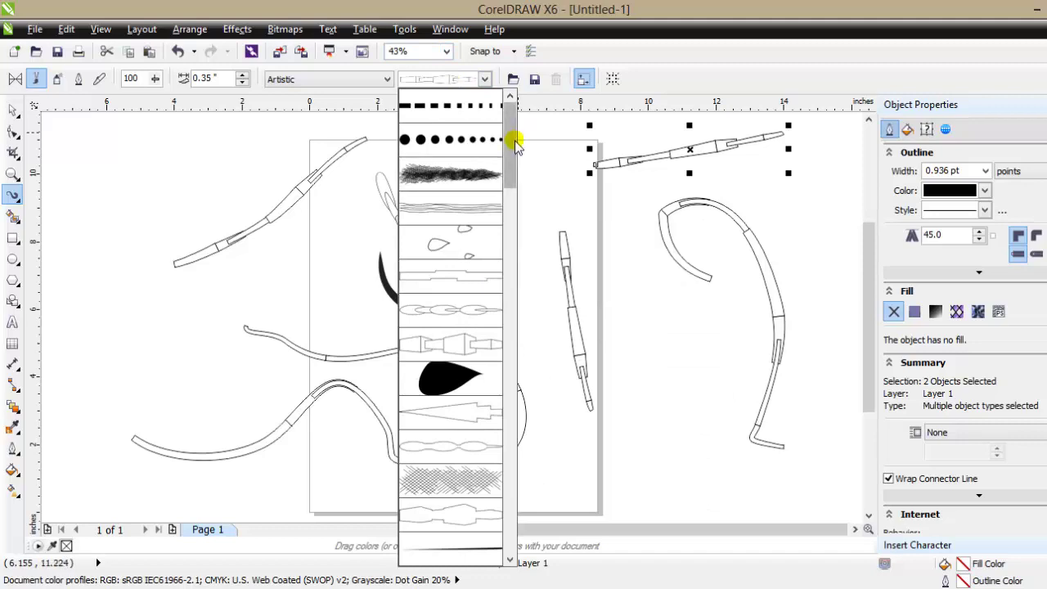
pyautogui.moveTo(510, 133)
pyautogui.mouseDown()
pyautogui.moveTo(554, 491)
pyautogui.moveTo(554, 206)
pyautogui.moveTo(540, 66)
pyautogui.mouseUp()
pyautogui.click(482, 106)
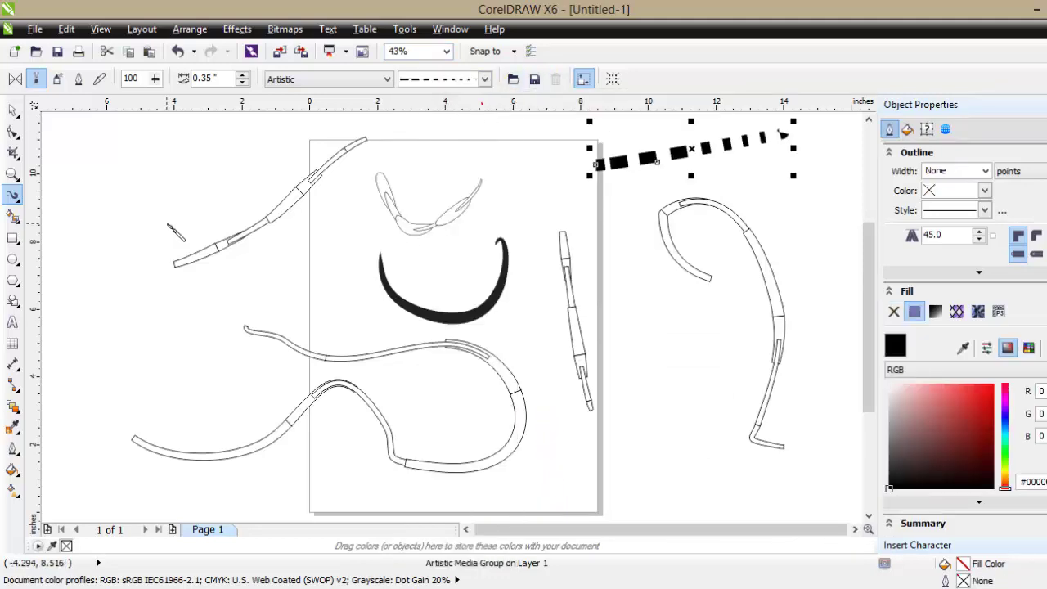
pyautogui.moveTo(143, 194)
pyautogui.mouseDown()
pyautogui.moveTo(96, 231)
pyautogui.moveTo(226, 375)
pyautogui.moveTo(243, 208)
pyautogui.moveTo(128, 211)
pyautogui.mouseUp()
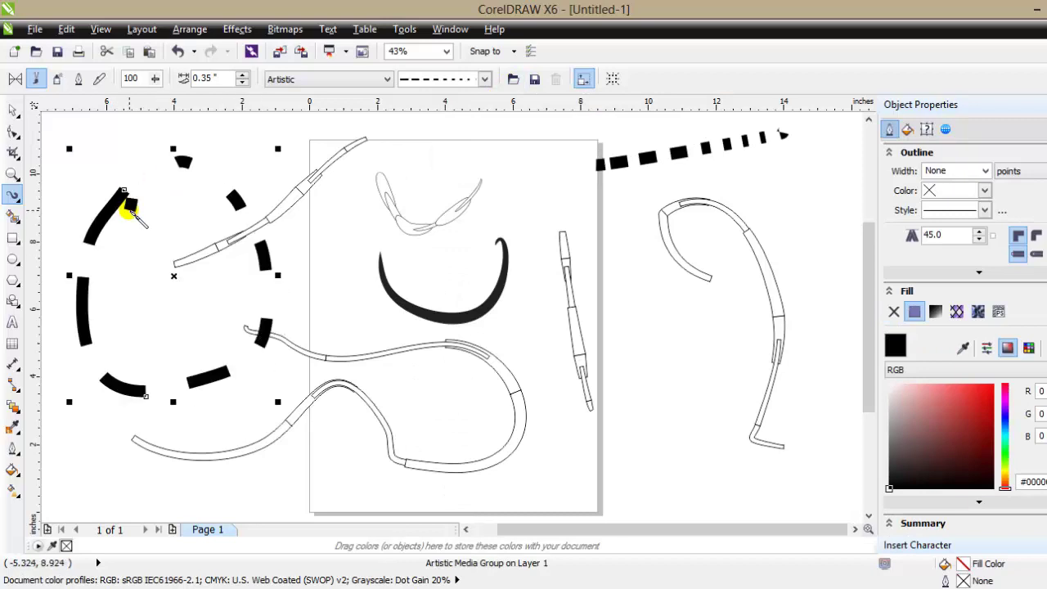
# Spray several curved strokes across the page in Sprayer mode, using the multicoloured swirl pattern from the Brush Strokes category.
pyautogui.click(61, 80)
pyautogui.click(394, 79)
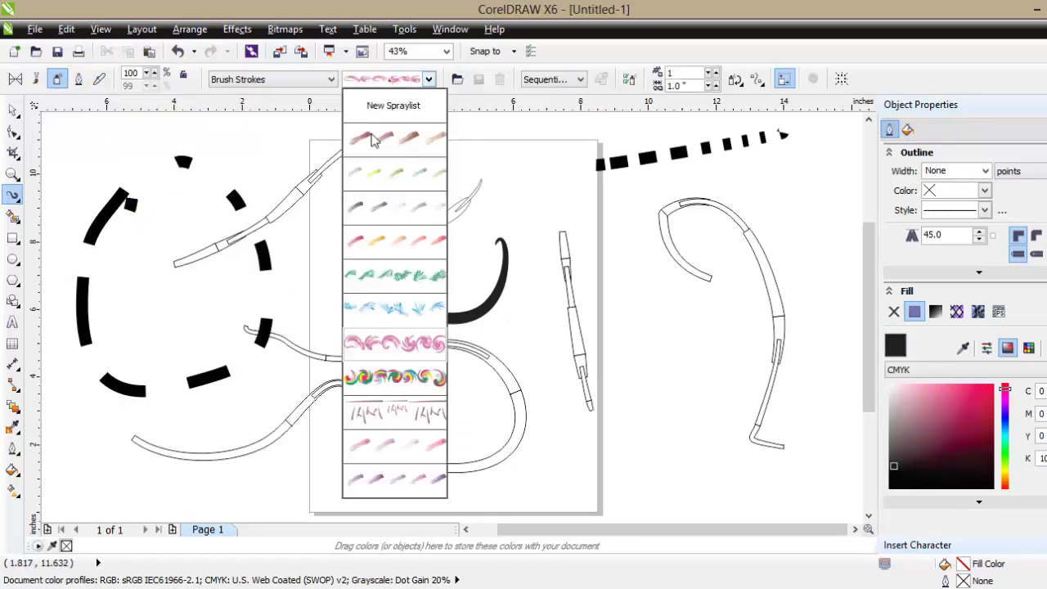
pyautogui.click(409, 355)
pyautogui.moveTo(583, 296)
pyautogui.mouseDown()
pyautogui.moveTo(678, 393)
pyautogui.moveTo(667, 382)
pyautogui.moveTo(651, 214)
pyautogui.mouseUp()
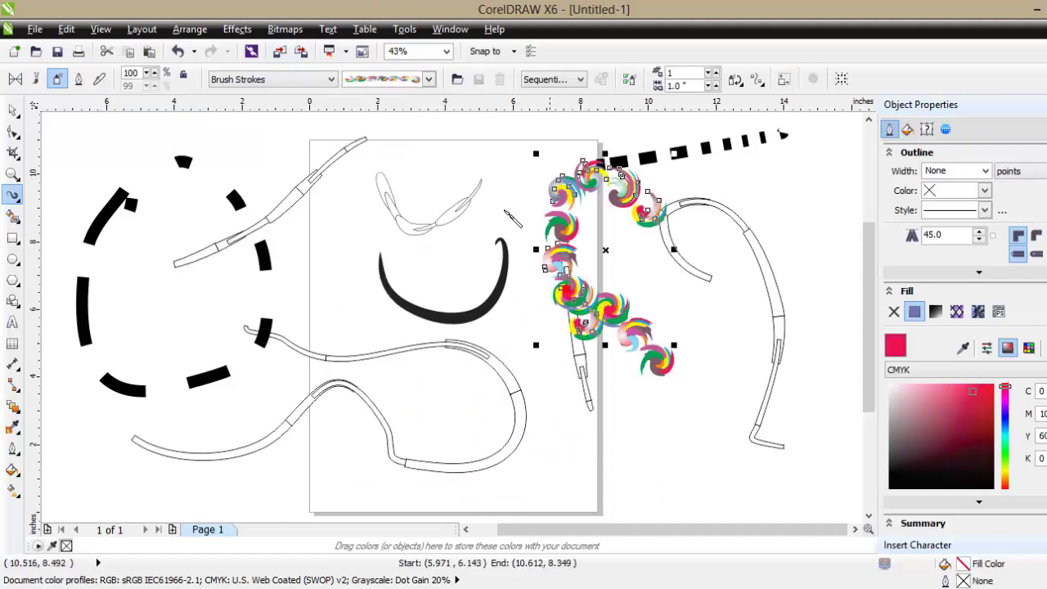
pyautogui.moveTo(462, 184); pyautogui.dragTo(765, 446)
pyautogui.moveTo(473, 325)
pyautogui.mouseDown()
pyautogui.moveTo(258, 207)
pyautogui.moveTo(189, 233)
pyautogui.moveTo(504, 209)
pyautogui.moveTo(322, 287)
pyautogui.moveTo(437, 225)
pyautogui.moveTo(468, 320)
pyautogui.mouseUp()
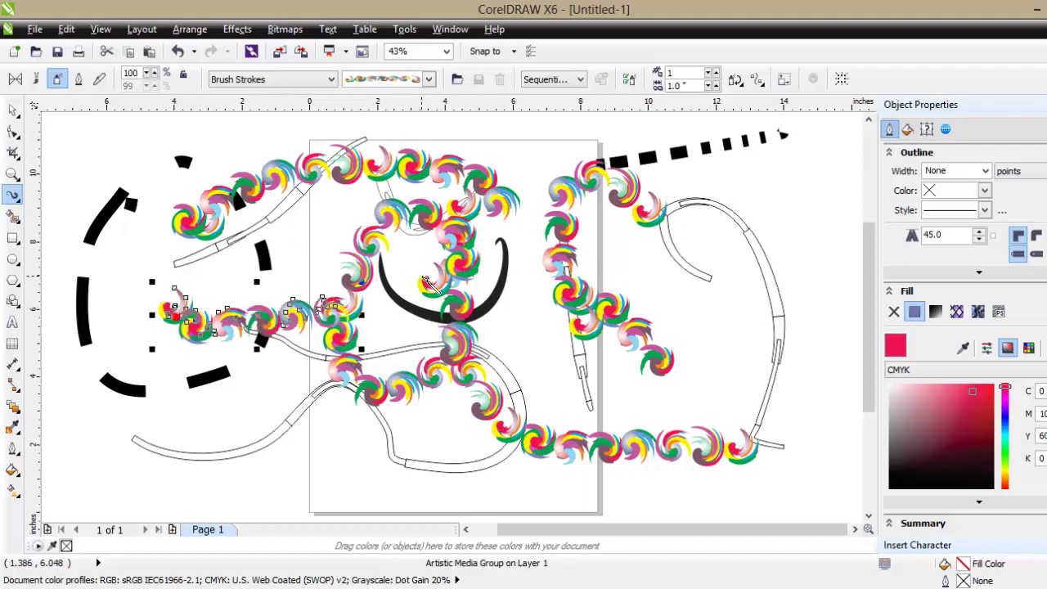
# Delete all Artistic Media strokes on and around the page.
pyautogui.hotkey('ctrl', 'a')
pyautogui.press('Delete')
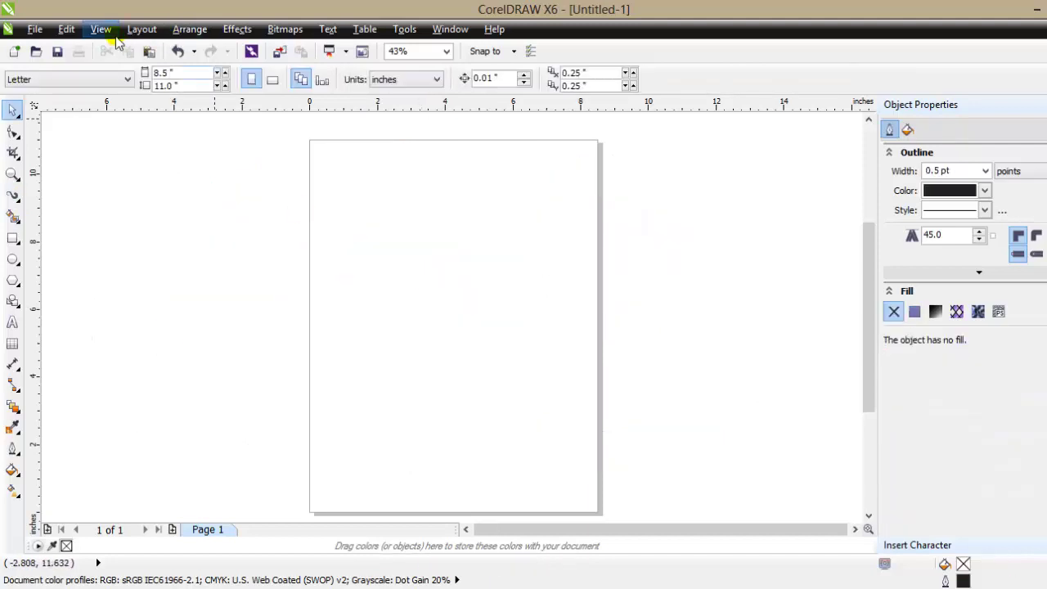
# Handwrite a name in large cursive letters across the page in Artistic Media's Calligraphic mode, and delete the lettering.
pyautogui.click(12, 197)
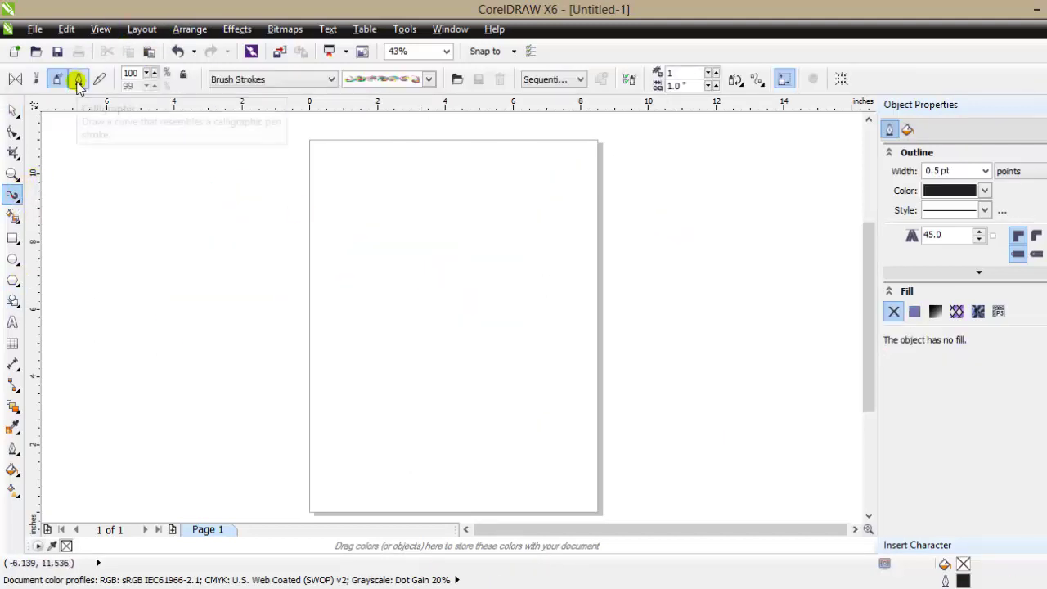
pyautogui.click(77, 81)
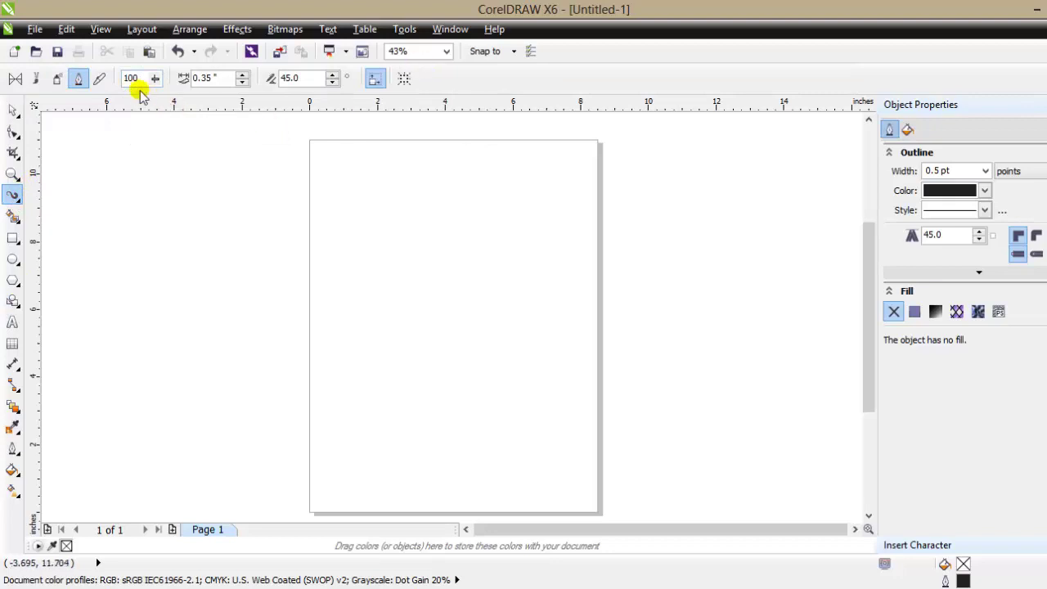
pyautogui.moveTo(411, 160); pyautogui.dragTo(434, 142)
pyautogui.moveTo(392, 180)
pyautogui.mouseDown()
pyautogui.moveTo(406, 357)
pyautogui.moveTo(352, 327)
pyautogui.mouseUp()
pyautogui.moveTo(465, 239)
pyautogui.mouseDown()
pyautogui.moveTo(481, 271)
pyautogui.moveTo(471, 243)
pyautogui.moveTo(515, 257)
pyautogui.moveTo(509, 216)
pyautogui.moveTo(534, 266)
pyautogui.moveTo(578, 242)
pyautogui.moveTo(565, 204)
pyautogui.moveTo(636, 402)
pyautogui.moveTo(590, 414)
pyautogui.moveTo(586, 376)
pyautogui.mouseUp()
pyautogui.moveTo(624, 203)
pyautogui.mouseDown()
pyautogui.moveTo(613, 222)
pyautogui.moveTo(641, 221)
pyautogui.moveTo(652, 152)
pyautogui.moveTo(728, 184)
pyautogui.moveTo(765, 182)
pyautogui.mouseUp()
pyautogui.click(710, 147)
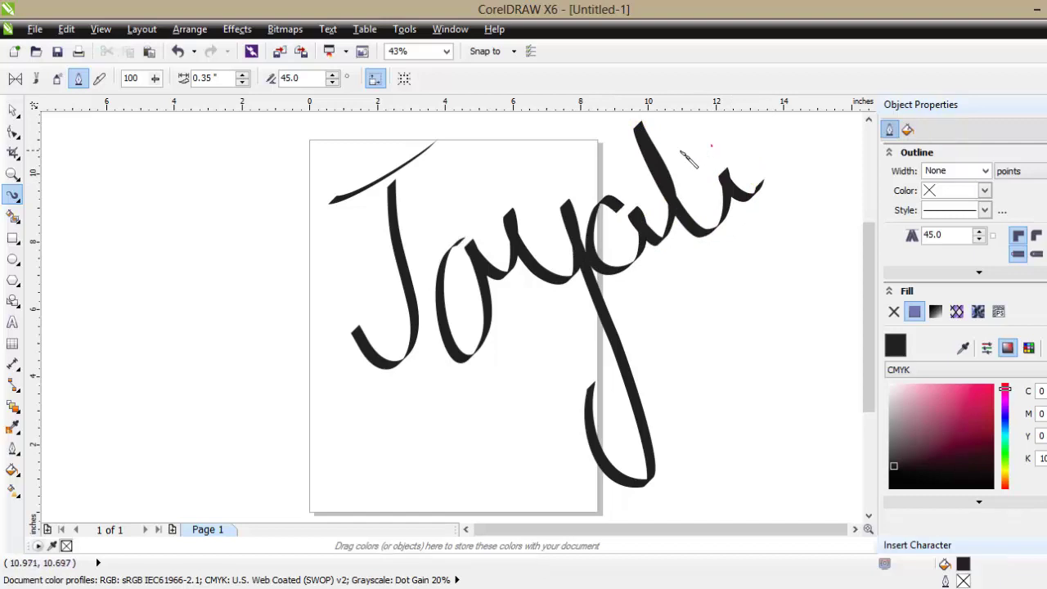
pyautogui.moveTo(661, 161)
pyautogui.mouseDown()
pyautogui.moveTo(726, 184)
pyautogui.moveTo(720, 163)
pyautogui.mouseUp()
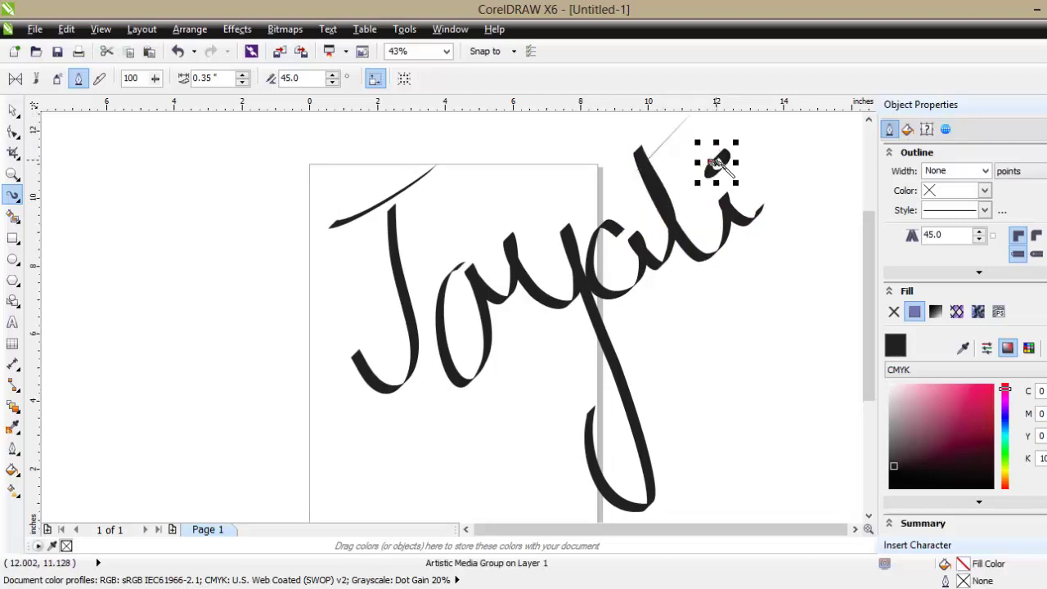
pyautogui.press('Delete')
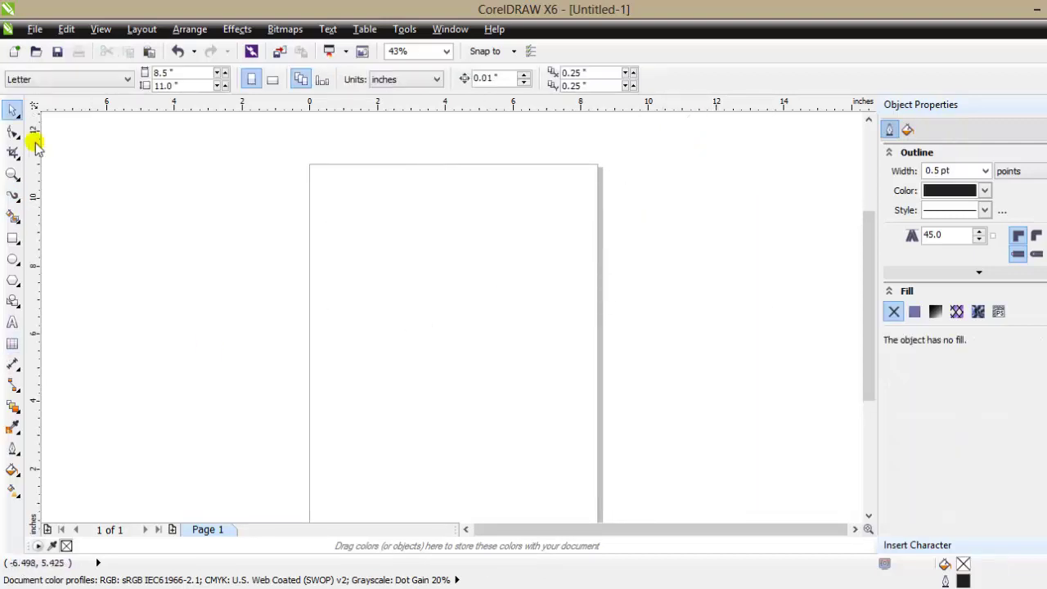
# Paint four curved 0.35-inch strokes across the upper page and beyond its right edge in Artistic Media's Pressure mode.
pyautogui.click(12, 195)
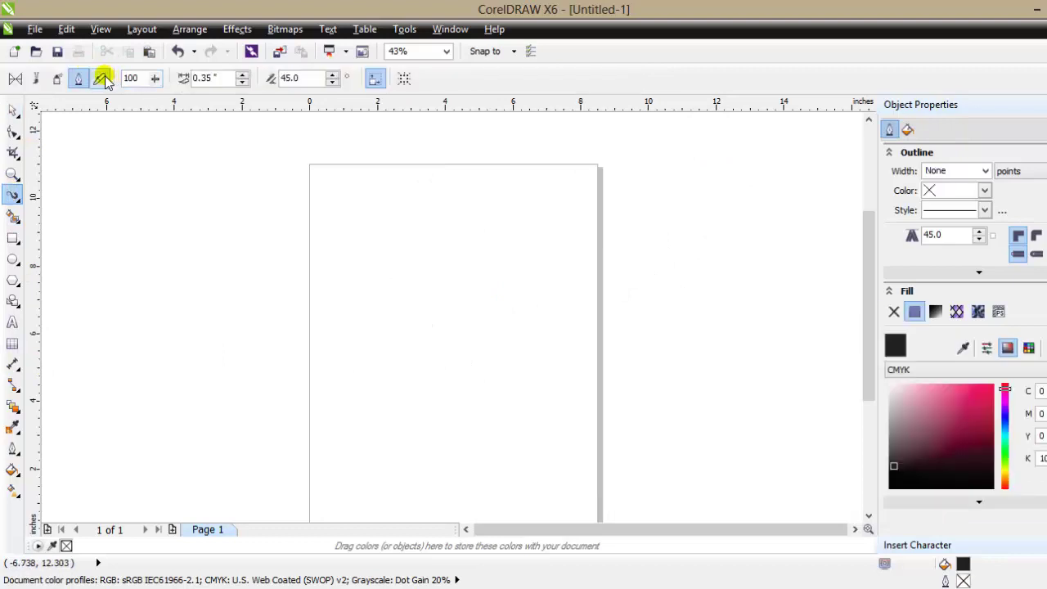
pyautogui.click(103, 78)
pyautogui.moveTo(357, 193)
pyautogui.mouseDown()
pyautogui.moveTo(375, 319)
pyautogui.moveTo(453, 347)
pyautogui.mouseUp()
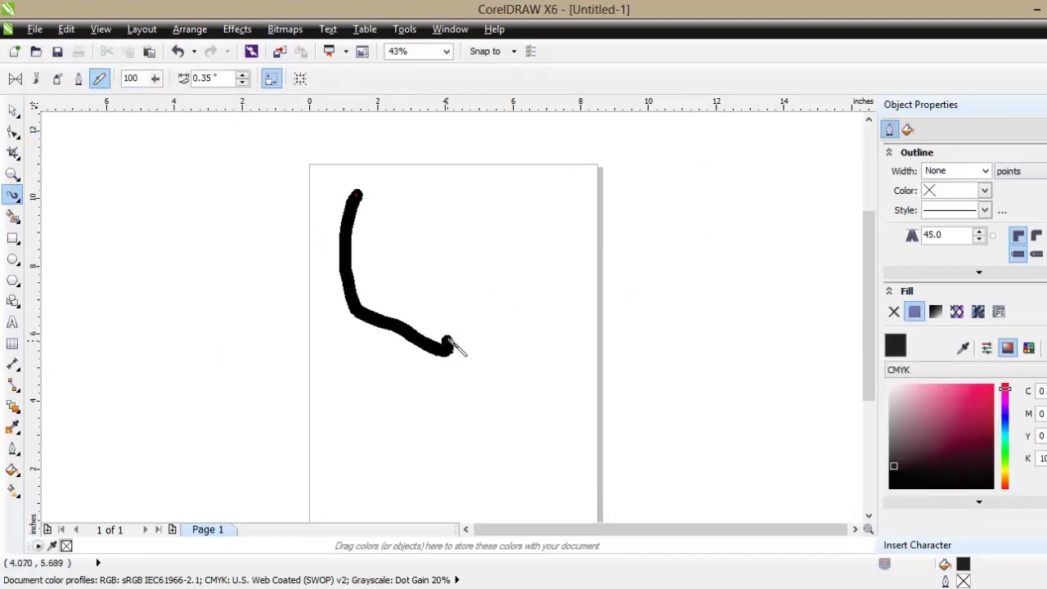
pyautogui.moveTo(374, 243); pyautogui.dragTo(567, 303)
pyautogui.moveTo(684, 219)
pyautogui.mouseDown()
pyautogui.moveTo(695, 352)
pyautogui.moveTo(693, 311)
pyautogui.mouseUp()
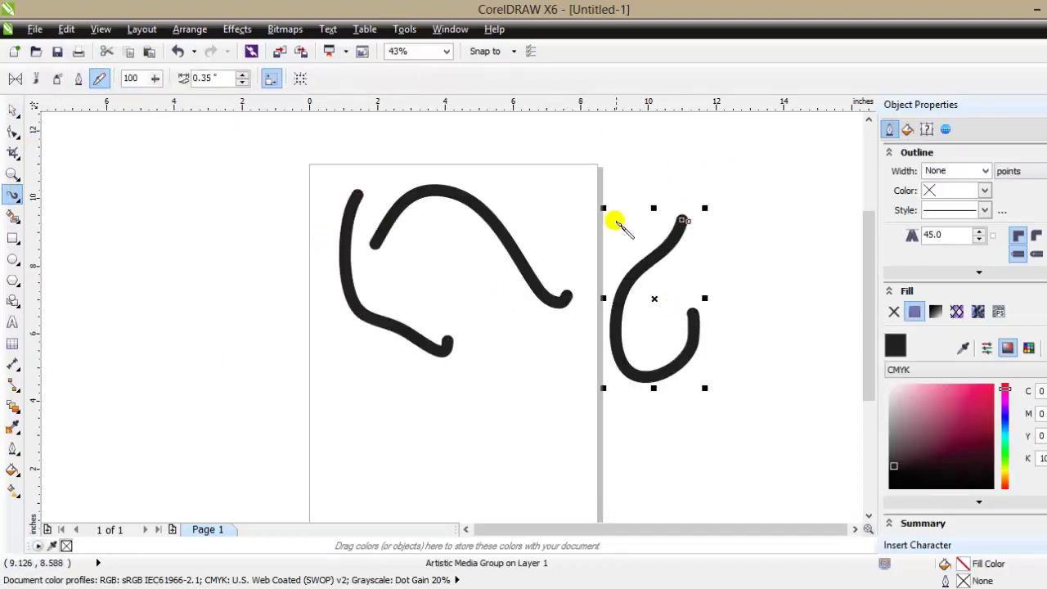
pyautogui.moveTo(616, 191)
pyautogui.mouseDown()
pyautogui.moveTo(572, 299)
pyautogui.moveTo(628, 290)
pyautogui.mouseUp()
# Set the stroke width to 0.03 inches and paint three thin curves on and beside the page's left side.
pyautogui.moveTo(246, 78); pyautogui.dragTo(243, 81)
pyautogui.moveTo(250, 163)
pyautogui.mouseDown()
pyautogui.moveTo(108, 286)
pyautogui.moveTo(121, 291)
pyautogui.mouseUp()
pyautogui.moveTo(164, 276)
pyautogui.mouseDown()
pyautogui.moveTo(252, 393)
pyautogui.moveTo(302, 368)
pyautogui.mouseUp()
pyautogui.moveTo(287, 225); pyautogui.dragTo(393, 340)
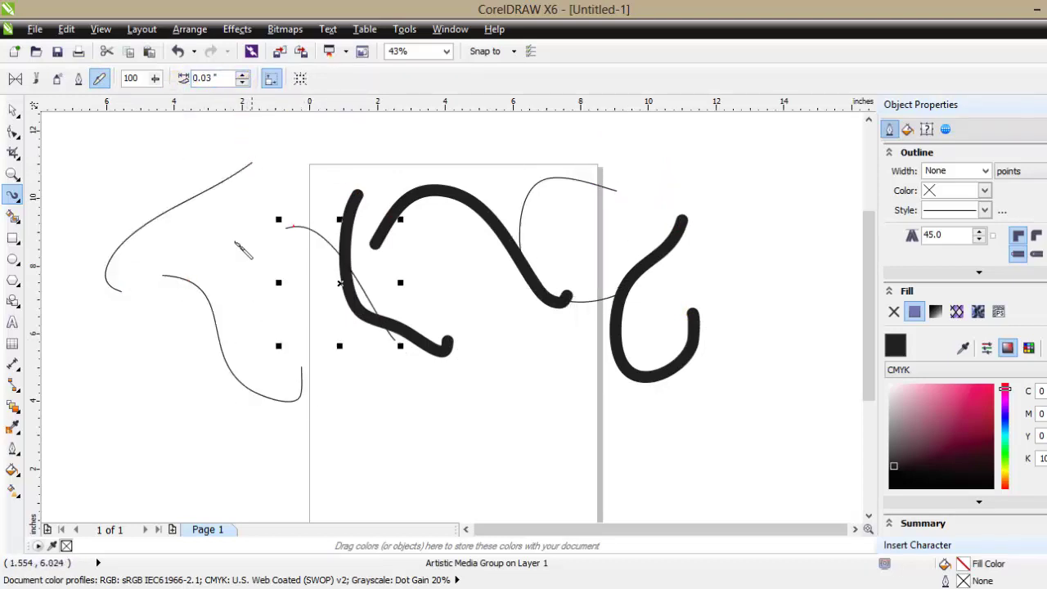
# Return Artistic Media to Preset mode and delete all the strokes on and around the page.
pyautogui.click(78, 78)
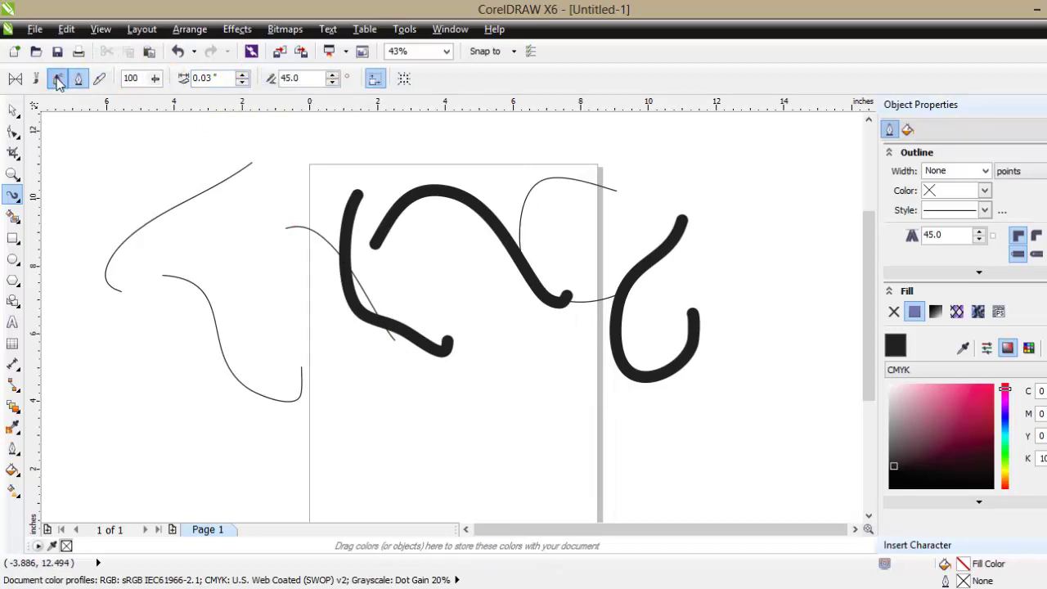
pyautogui.click(57, 79)
pyautogui.click(18, 80)
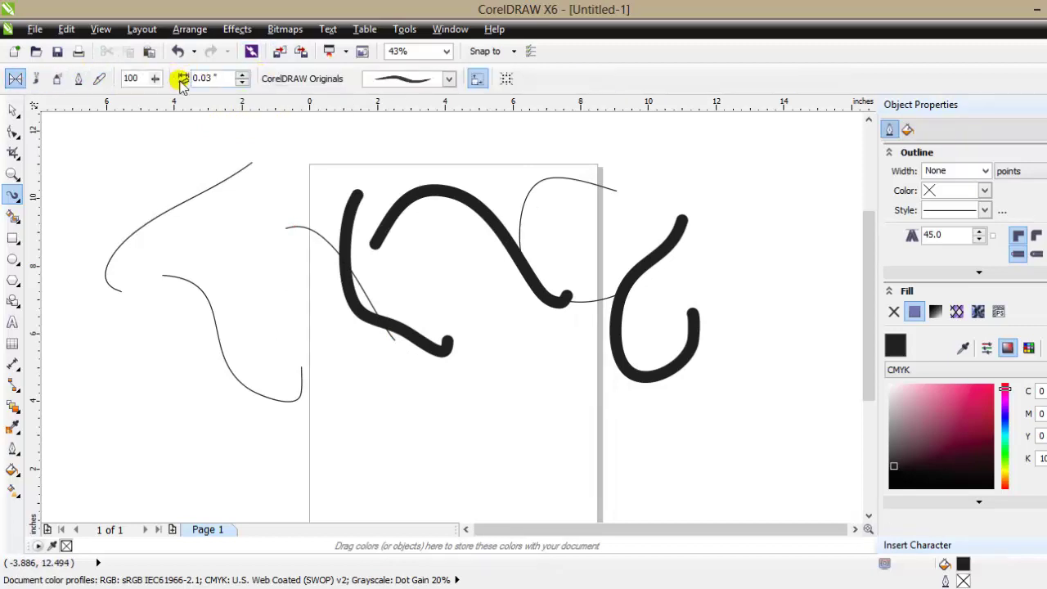
pyautogui.hotkey('ctrl', 'a')
pyautogui.press('Delete')
pyautogui.click(11, 111)
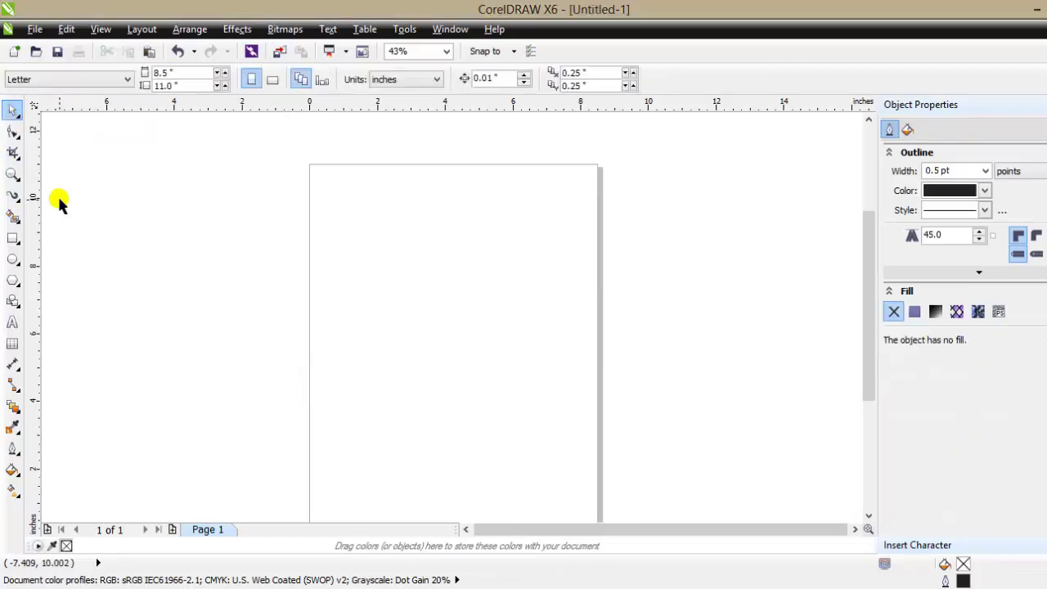
# Draw a looping five-node Pen curve about 15 by 9.4 inches, from the page's upper left to beyond its right edge, and delete it.
pyautogui.click(12, 197)
pyautogui.click(18, 200)
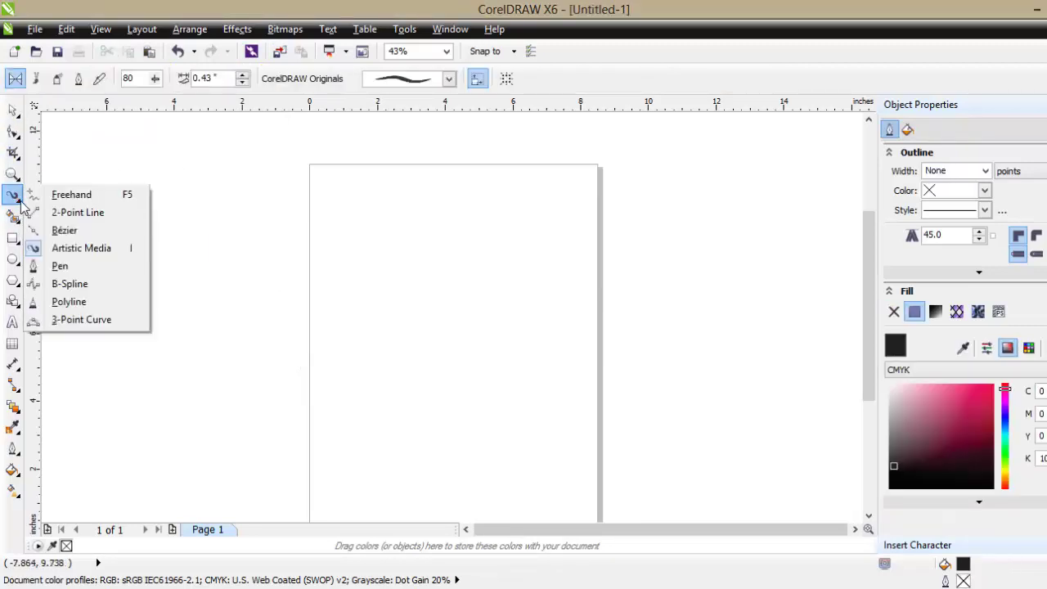
pyautogui.click(82, 266)
pyautogui.click(334, 198)
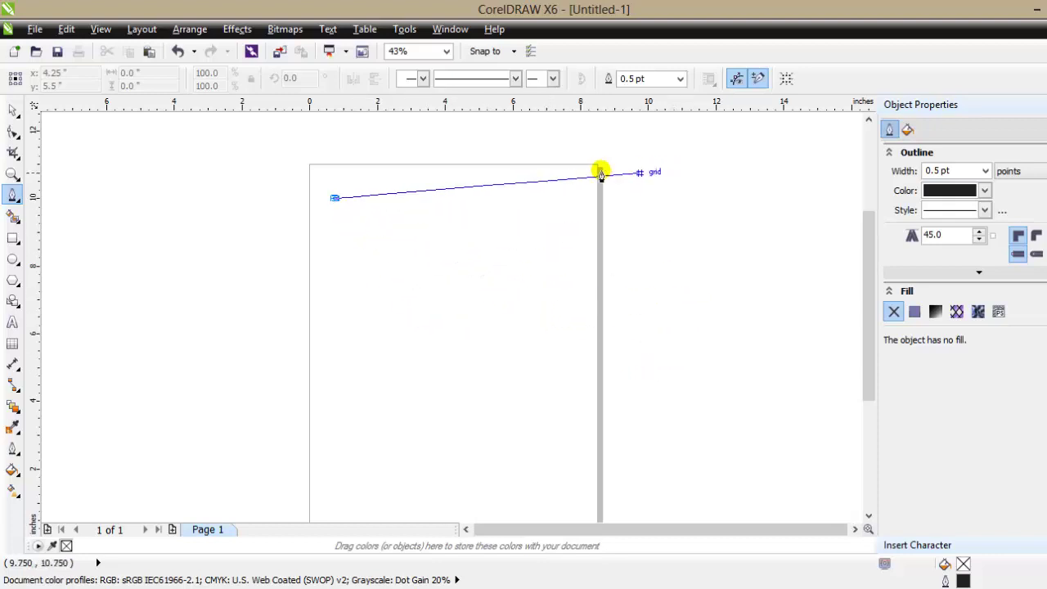
pyautogui.moveTo(563, 197); pyautogui.dragTo(605, 316)
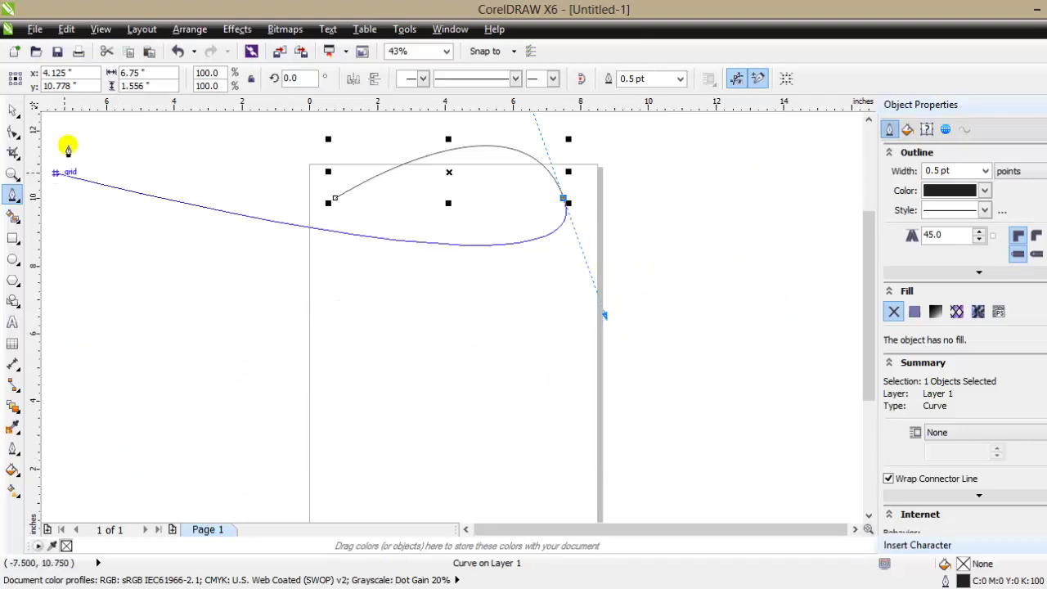
pyautogui.moveTo(301, 335); pyautogui.dragTo(191, 179)
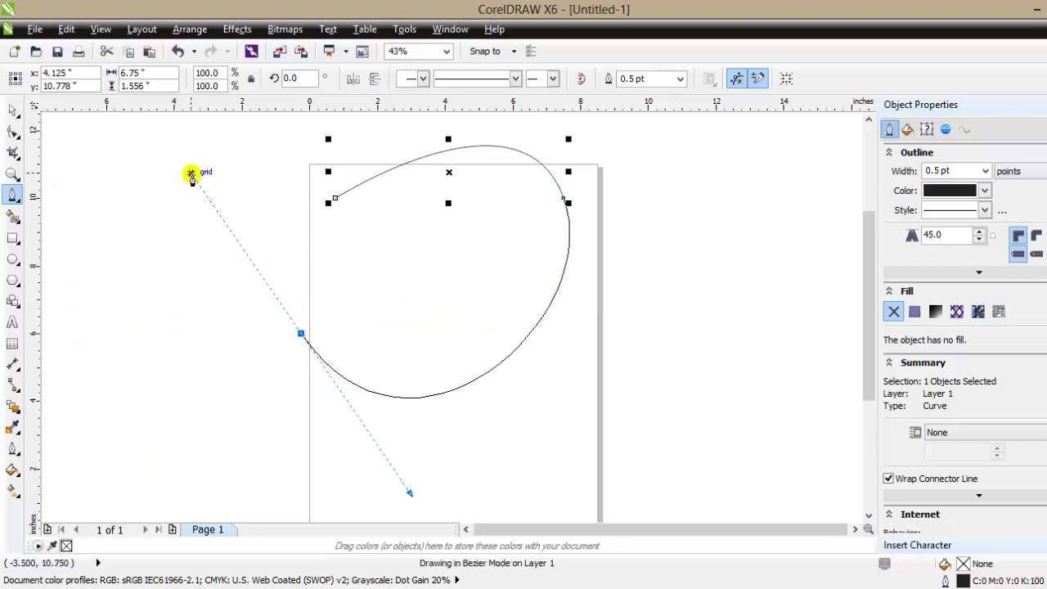
pyautogui.moveTo(401, 123); pyautogui.dragTo(542, 243)
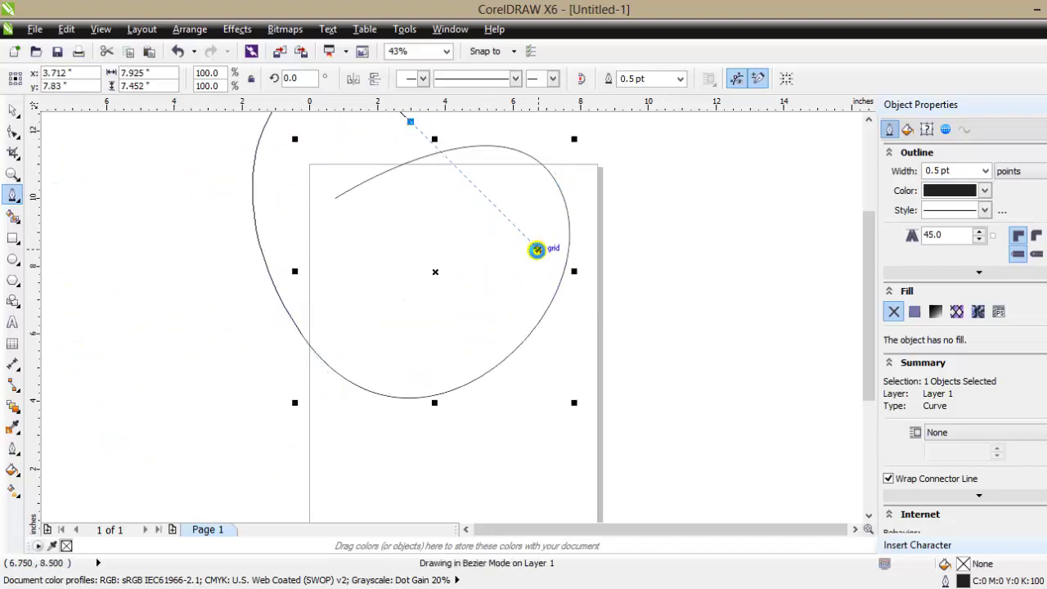
pyautogui.moveTo(759, 223); pyautogui.dragTo(769, 343)
pyautogui.doubleClick(768, 337)
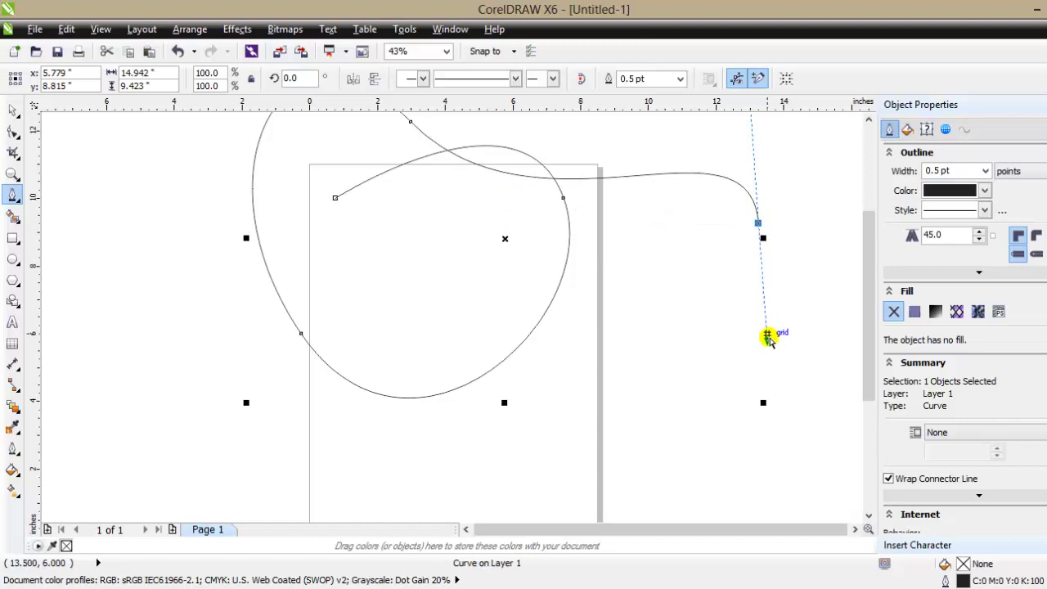
pyautogui.press('F10')
pyautogui.press('Delete')
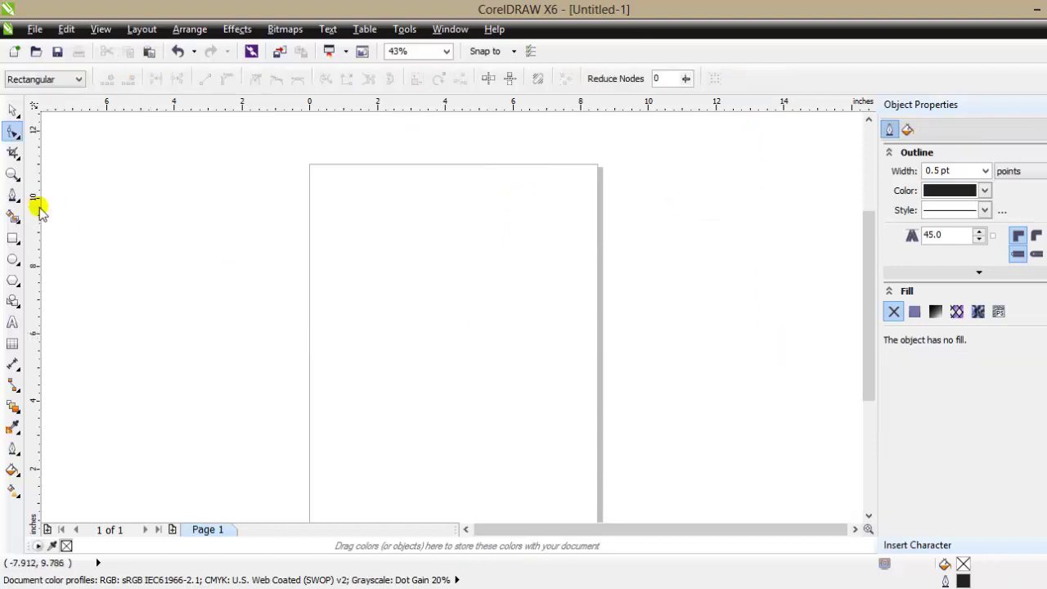
# Draw an S-shaped three-node Pen curve from the page's upper left through (7, 8.25) to (12.5, 8.5) inches, and delete it.
pyautogui.click(17, 199)
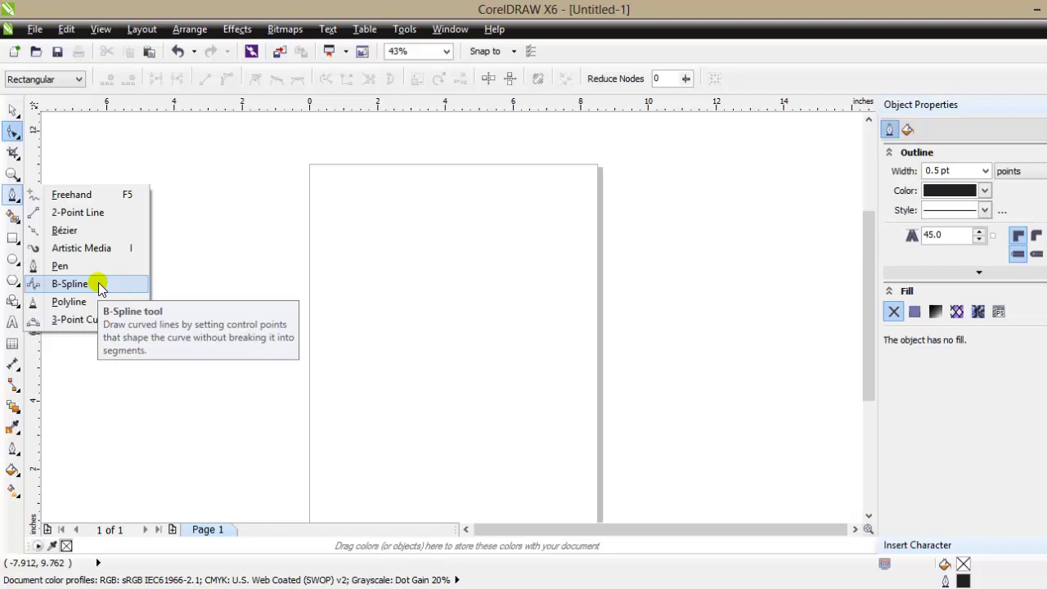
pyautogui.click(61, 266)
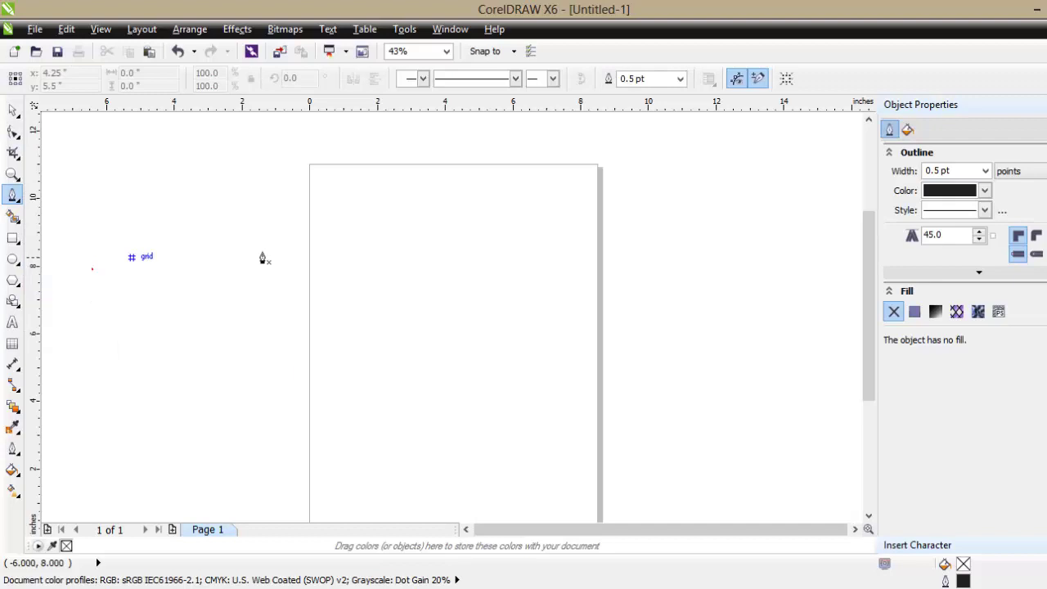
pyautogui.click(368, 259)
pyautogui.click(548, 258)
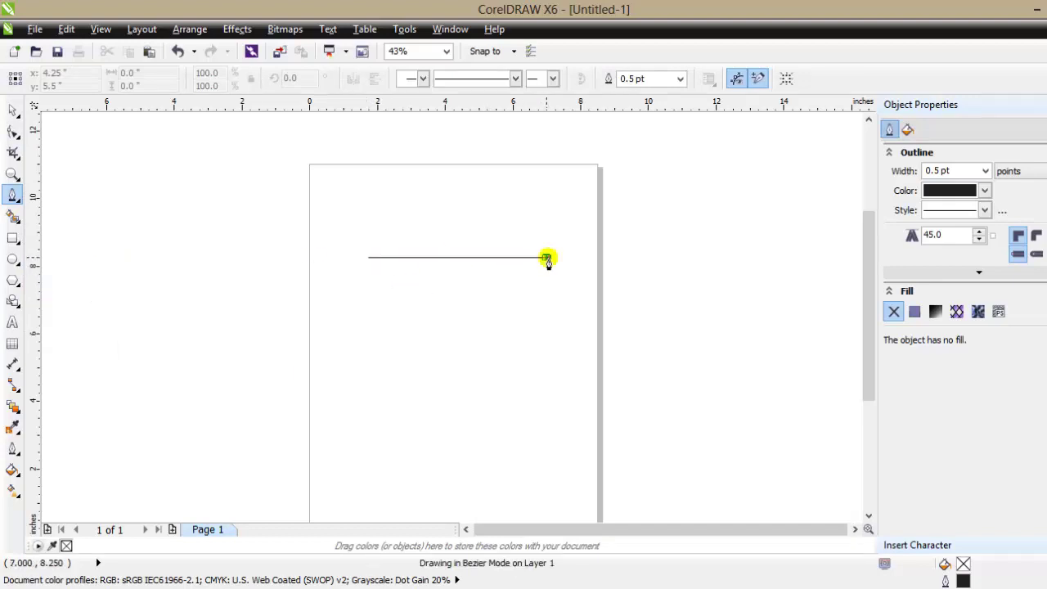
pyautogui.moveTo(547, 259); pyautogui.dragTo(588, 395)
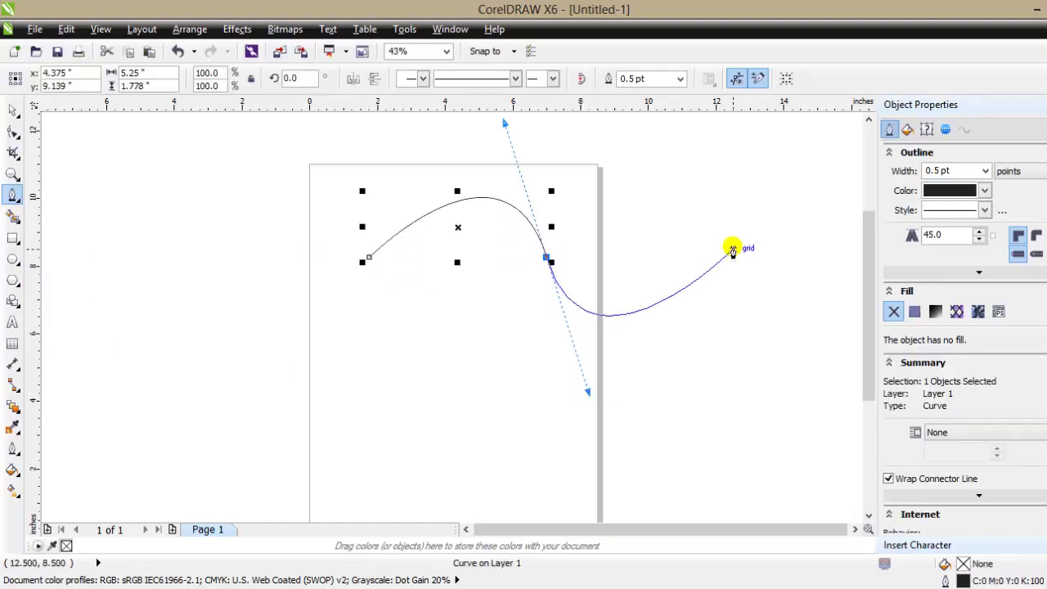
pyautogui.moveTo(733, 249); pyautogui.dragTo(718, 206)
pyautogui.press('F10')
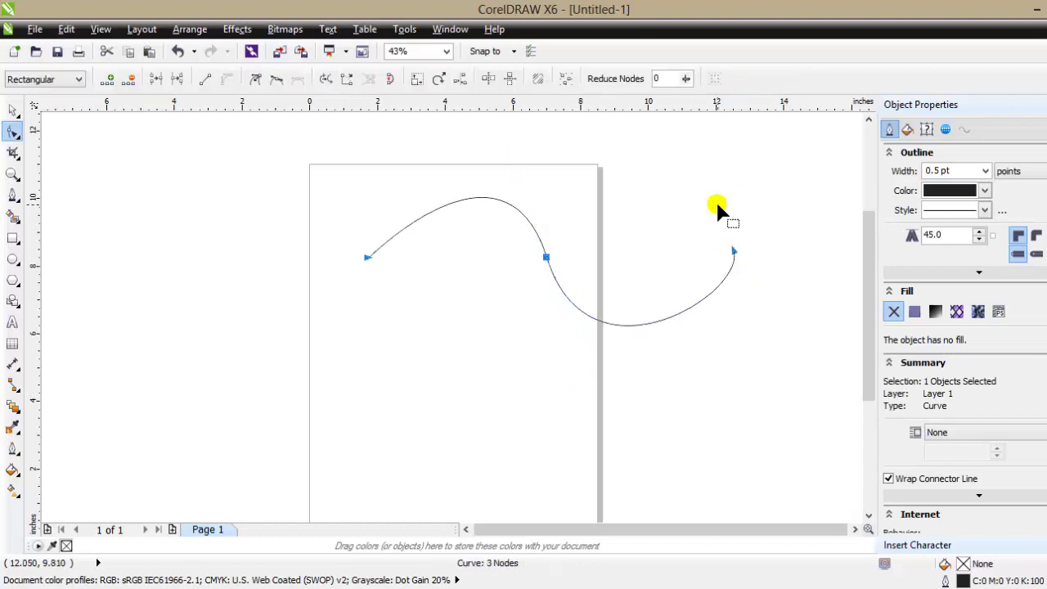
pyautogui.press('Delete')
# Start a B-Spline spiral on the page with control points at about (0.5, 9.25), (7.25, 9.5), (8, 4.5) and (0.75, 4.5) inches.
pyautogui.click(13, 196)
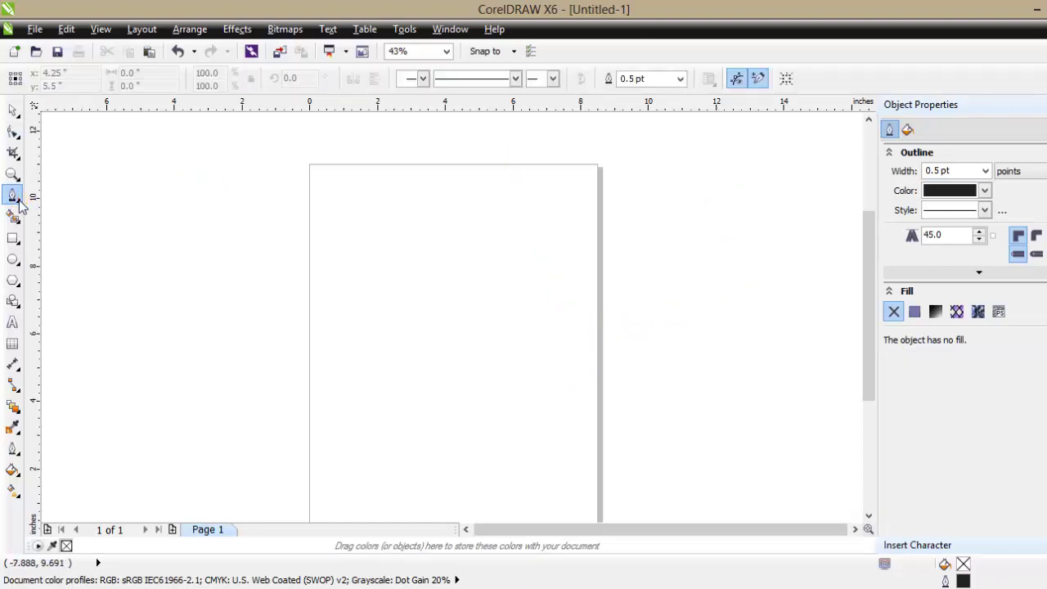
pyautogui.click(18, 201)
pyautogui.click(16, 219)
pyautogui.click(17, 200)
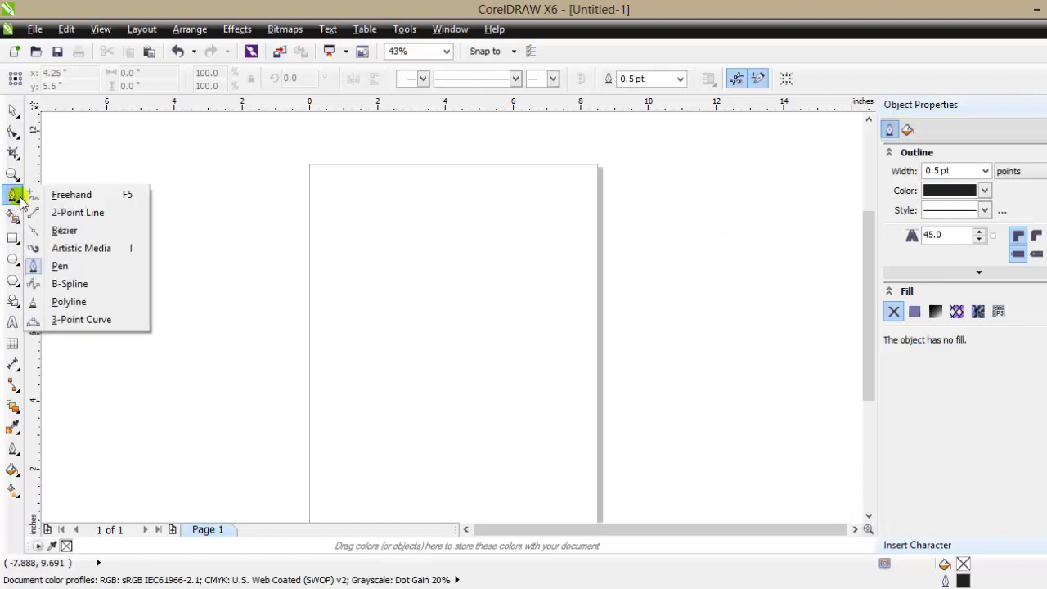
pyautogui.click(65, 284)
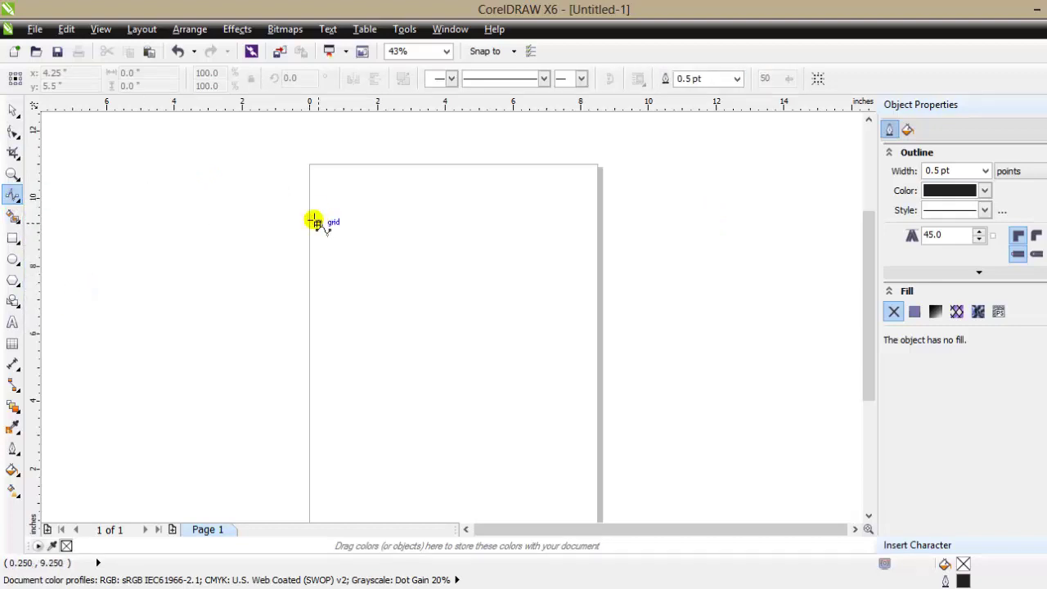
pyautogui.click(326, 223)
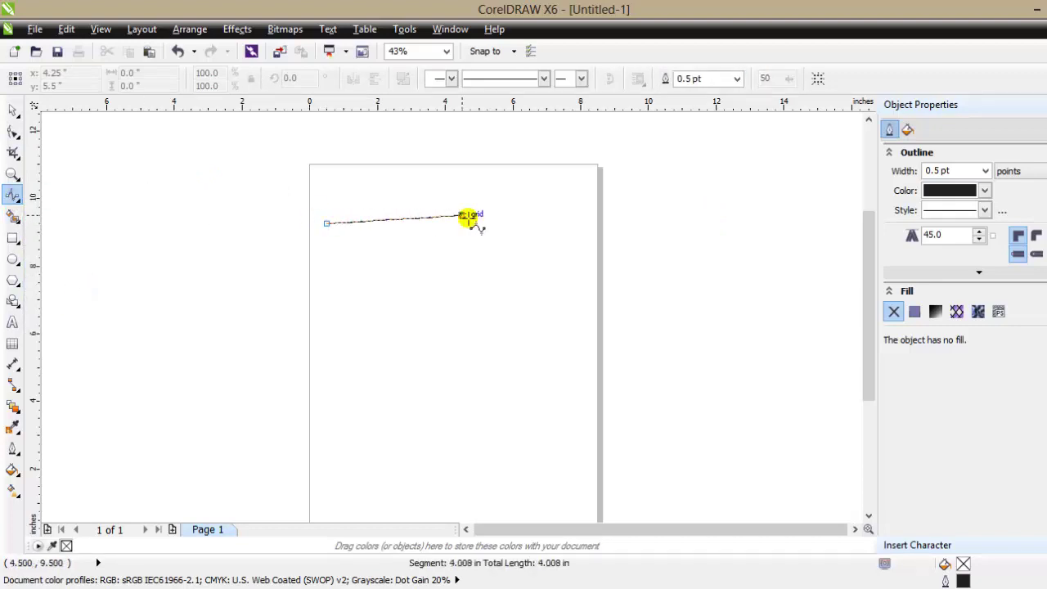
pyautogui.click(555, 214)
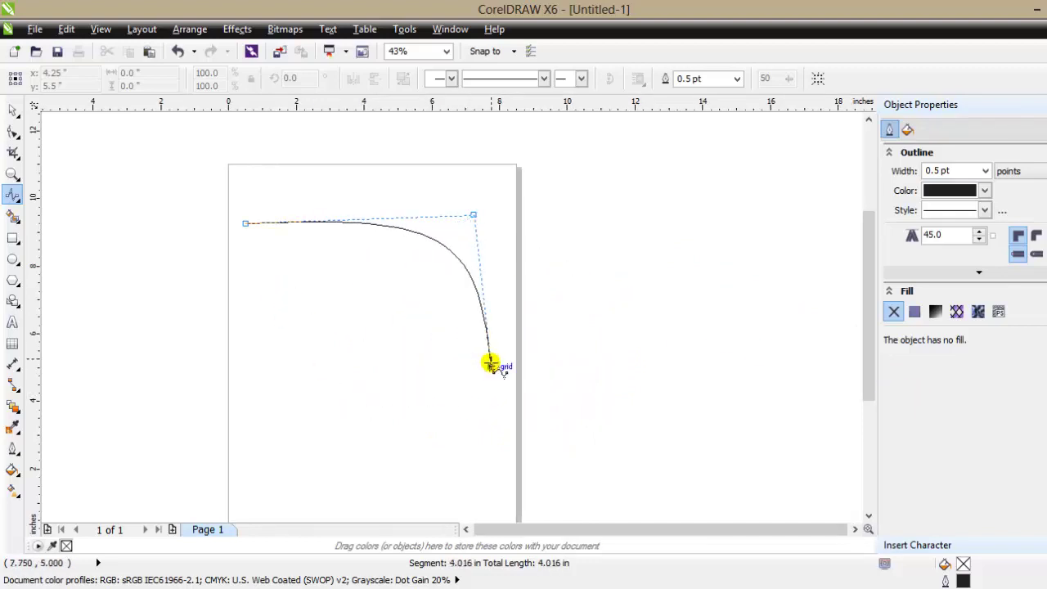
pyautogui.click(500, 383)
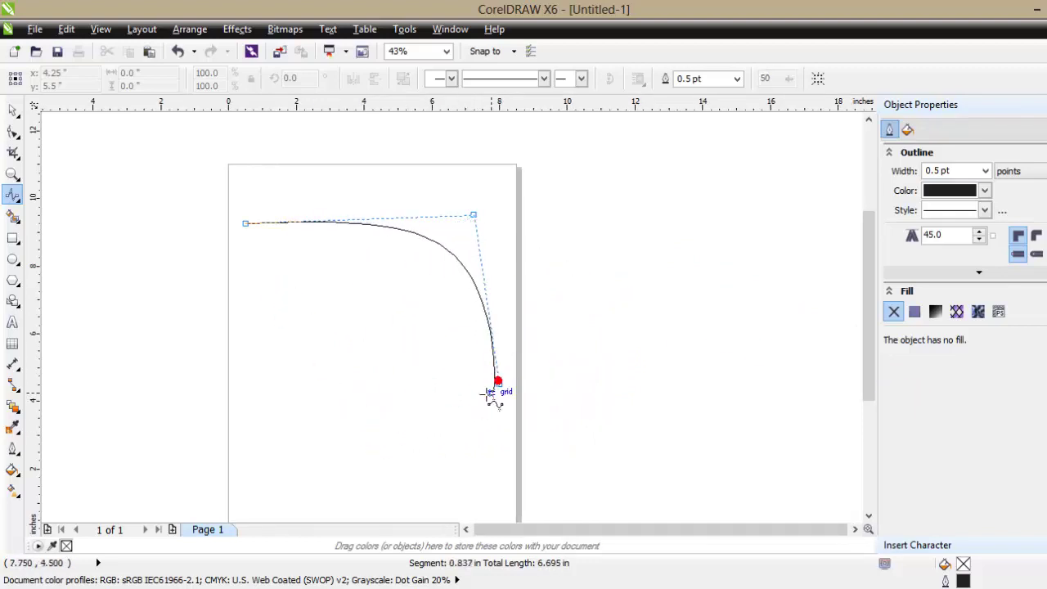
pyautogui.click(254, 382)
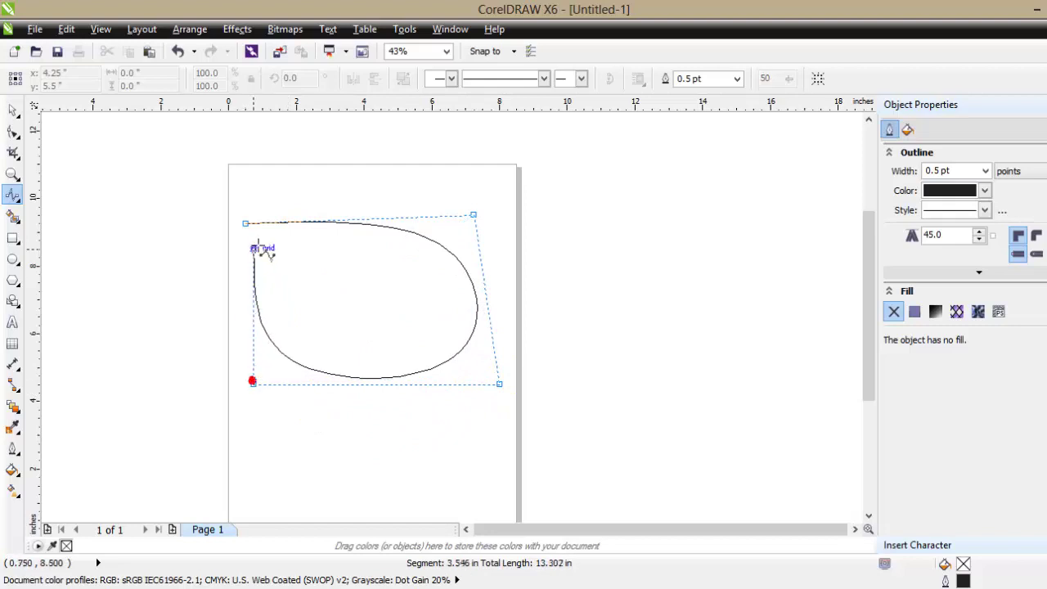
# Continue the B-Spline spiral inward through about (1, 8.75), (6, 8) and (6, 6) inches to its centre, and delete it.
pyautogui.click(261, 240)
pyautogui.click(431, 265)
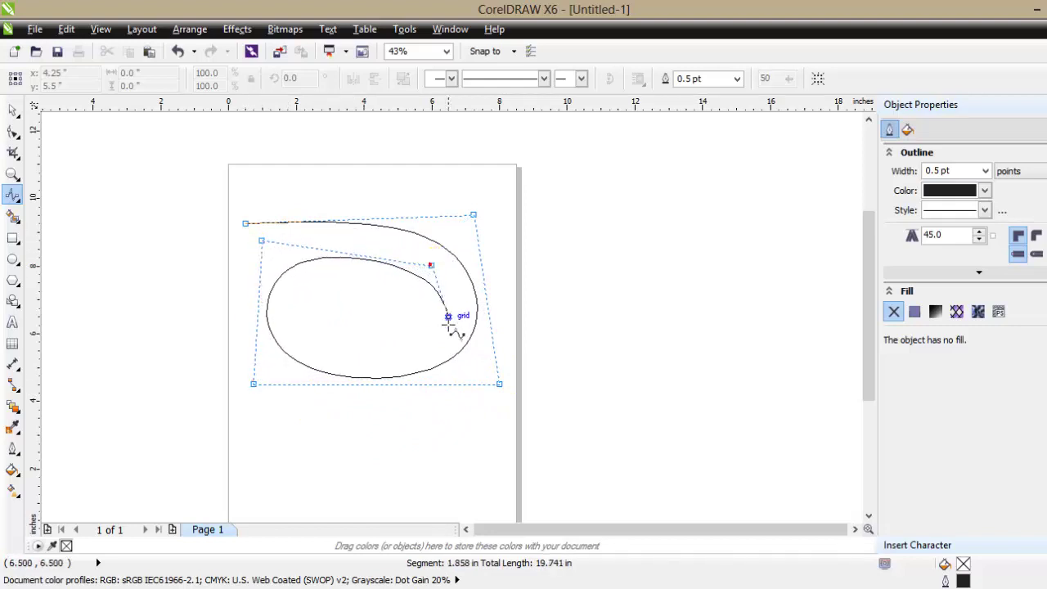
pyautogui.click(431, 333)
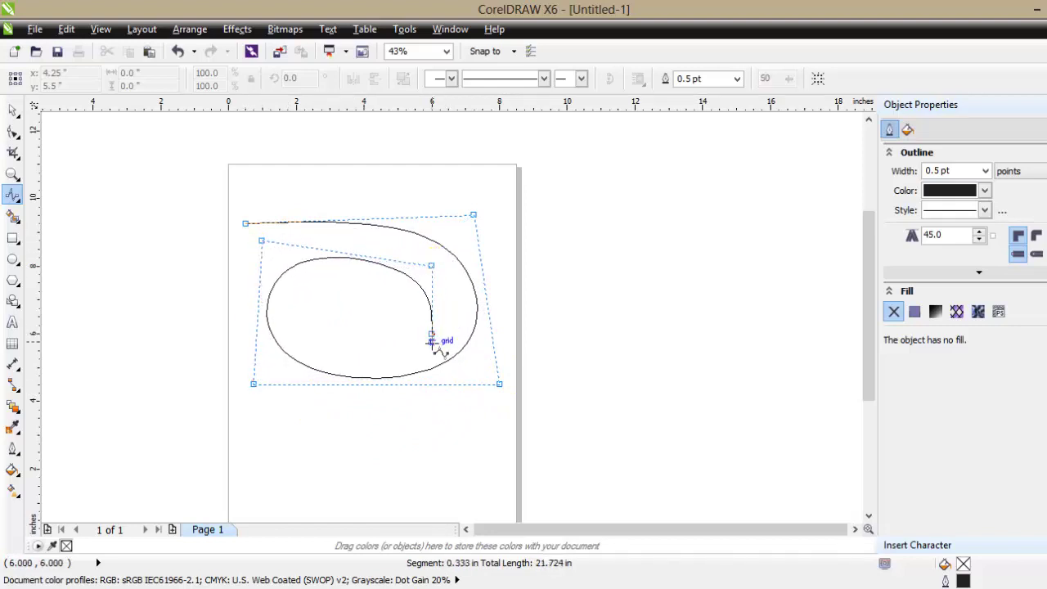
pyautogui.click(313, 291)
pyautogui.click(379, 283)
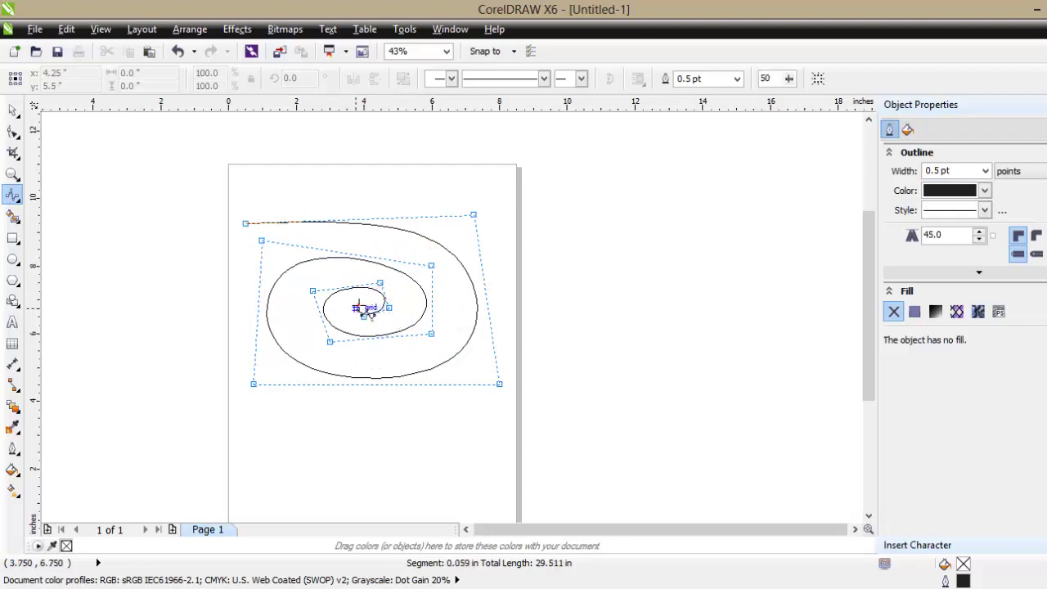
pyautogui.doubleClick(365, 313)
pyautogui.press('Delete')
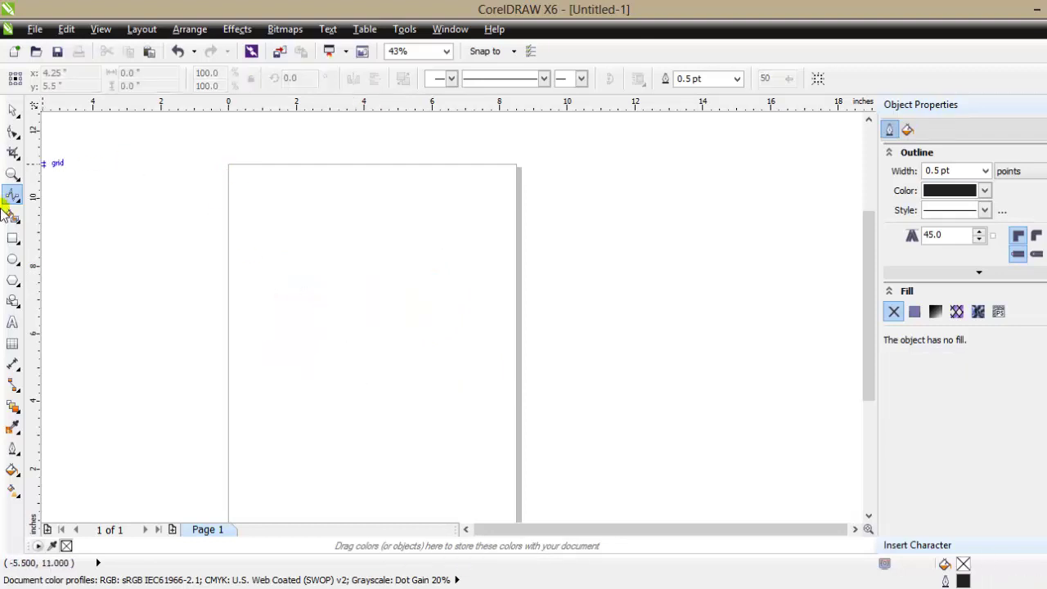
# Start a Polyline at (0.75, 8) inches with mixed straight and freehand segments on the page and a freehand arc beyond its right edge.
pyautogui.click(18, 205)
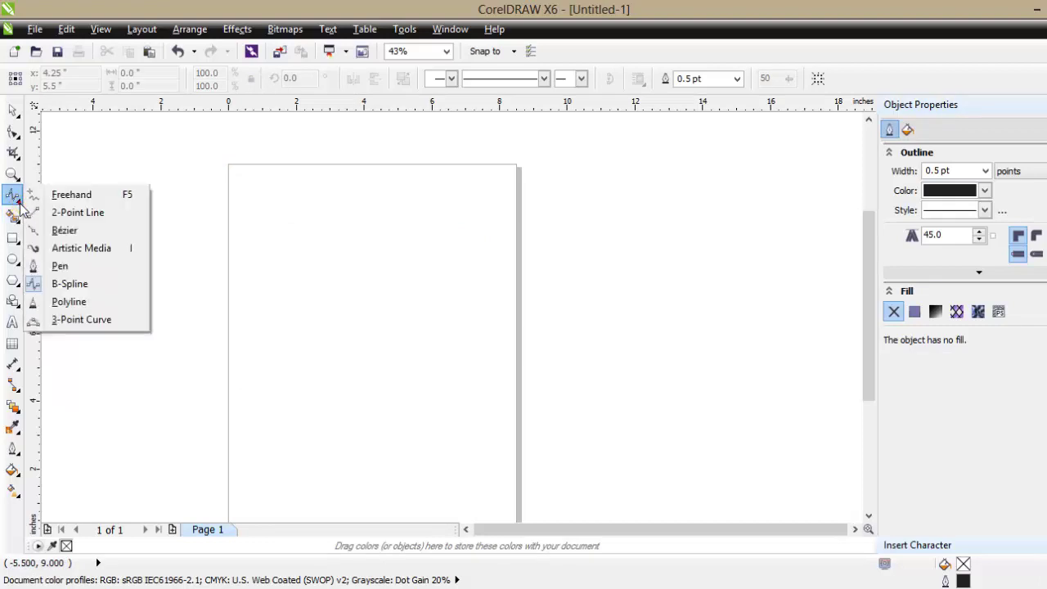
pyautogui.click(107, 303)
pyautogui.click(252, 265)
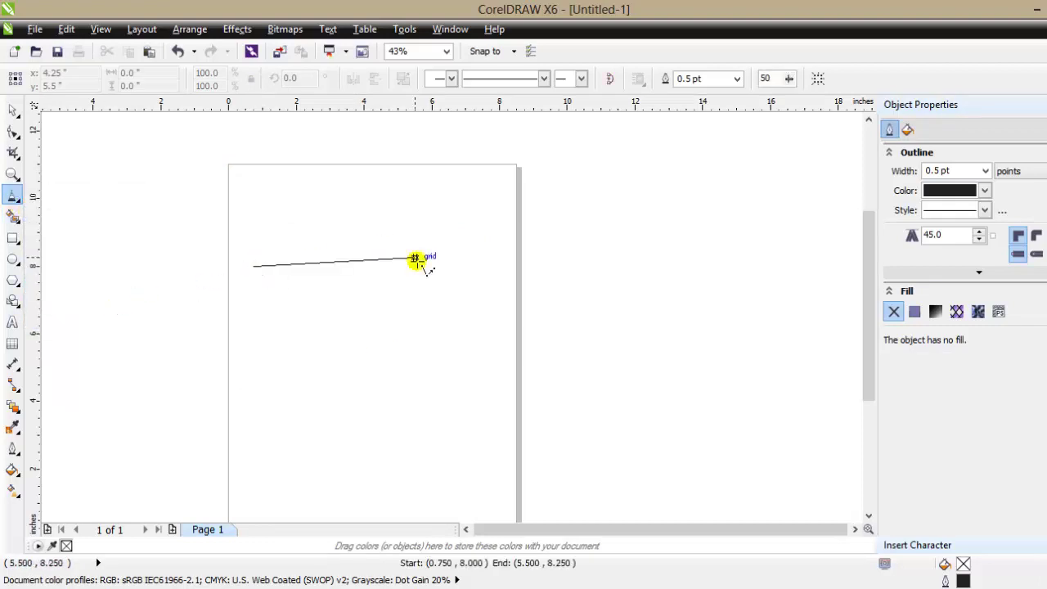
pyautogui.moveTo(448, 339); pyautogui.dragTo(463, 346)
pyautogui.click(263, 299)
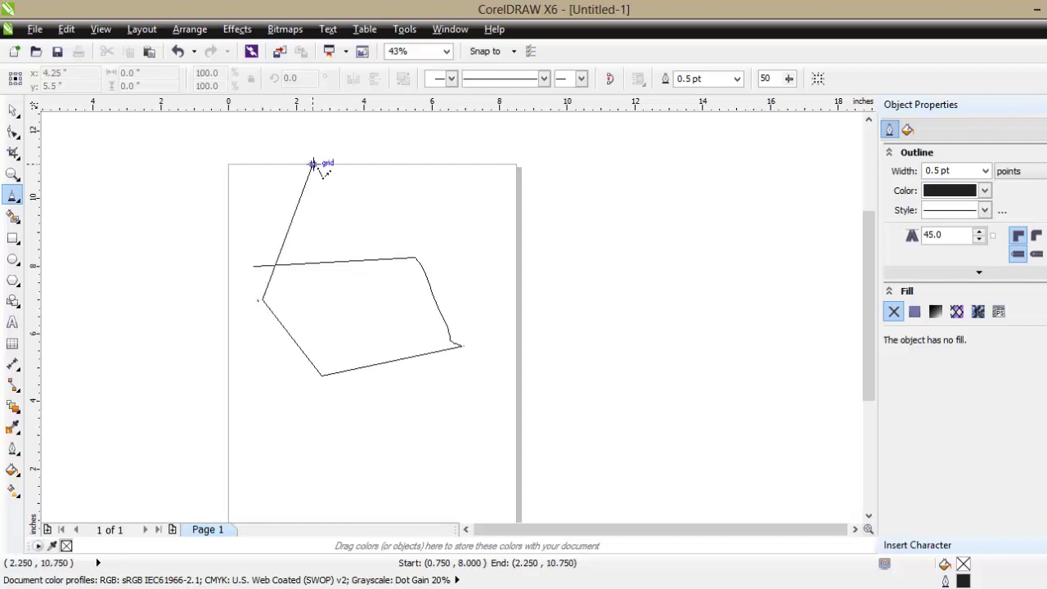
pyautogui.click(347, 209)
pyautogui.moveTo(454, 275)
pyautogui.mouseDown()
pyautogui.moveTo(594, 223)
pyautogui.moveTo(652, 403)
pyautogui.mouseUp()
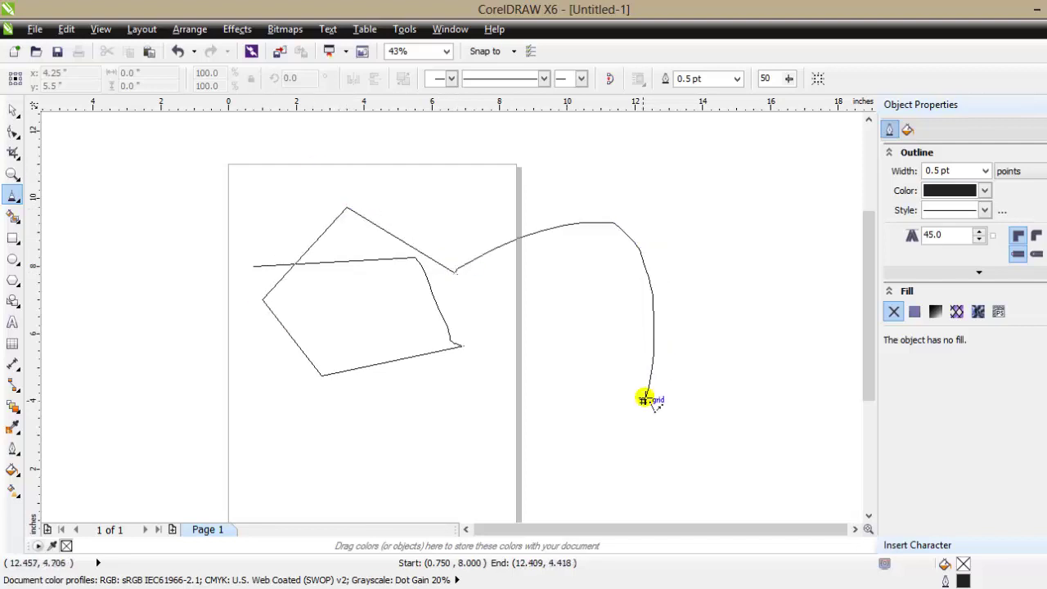
# Extend the polyline with straight zigzag segments and freehand loops on both sides of the page, and delete the whole curve.
pyautogui.moveTo(646, 399); pyautogui.dragTo(648, 398)
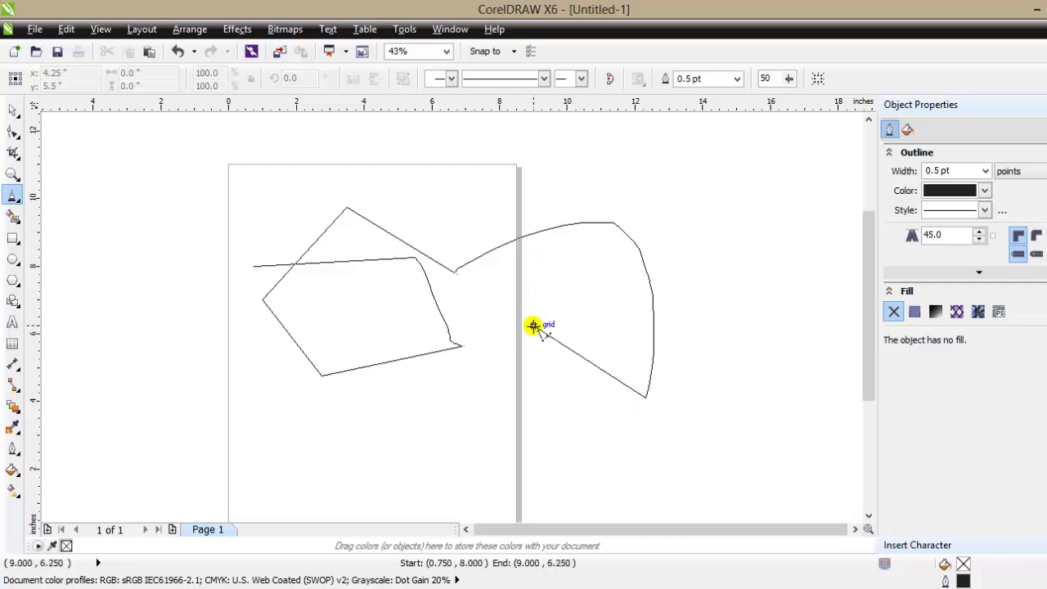
pyautogui.click(533, 360)
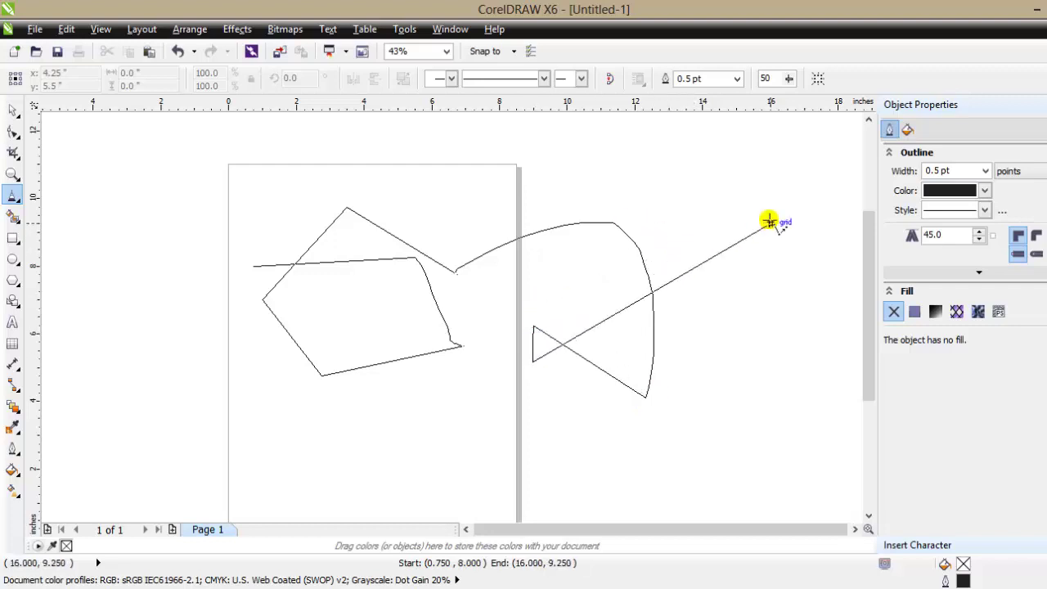
pyautogui.moveTo(778, 252)
pyautogui.mouseDown()
pyautogui.moveTo(806, 402)
pyautogui.moveTo(784, 277)
pyautogui.moveTo(740, 363)
pyautogui.moveTo(746, 434)
pyautogui.moveTo(619, 456)
pyautogui.mouseUp()
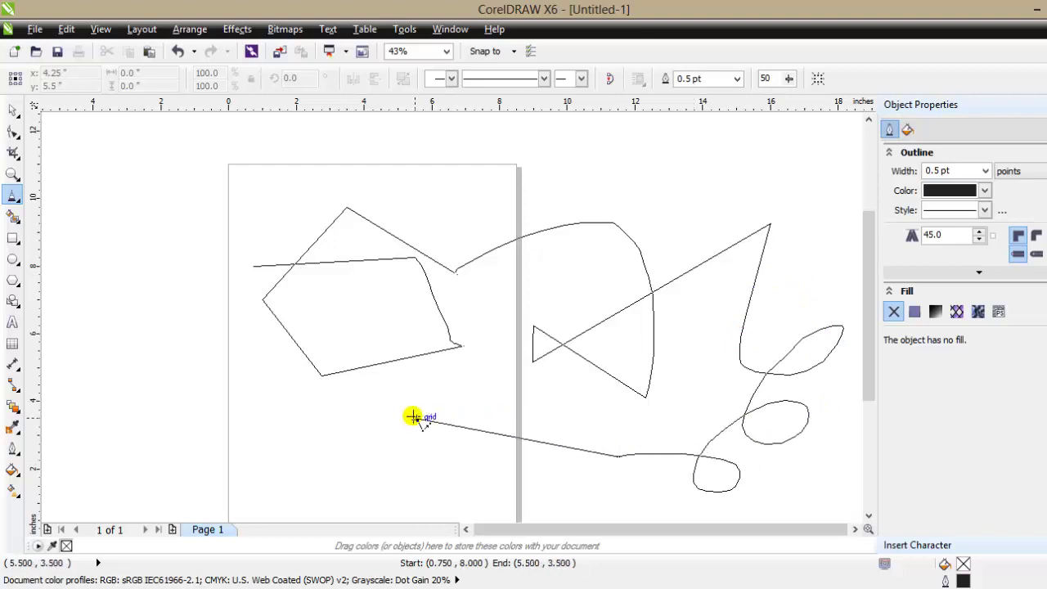
pyautogui.moveTo(200, 392); pyautogui.dragTo(330, 368)
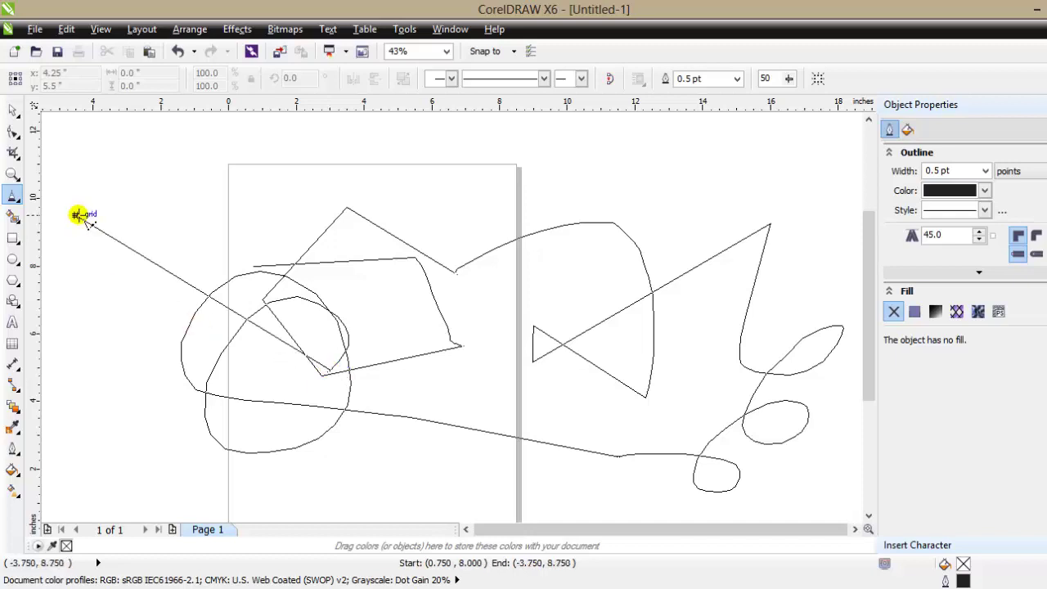
pyautogui.click(13, 109)
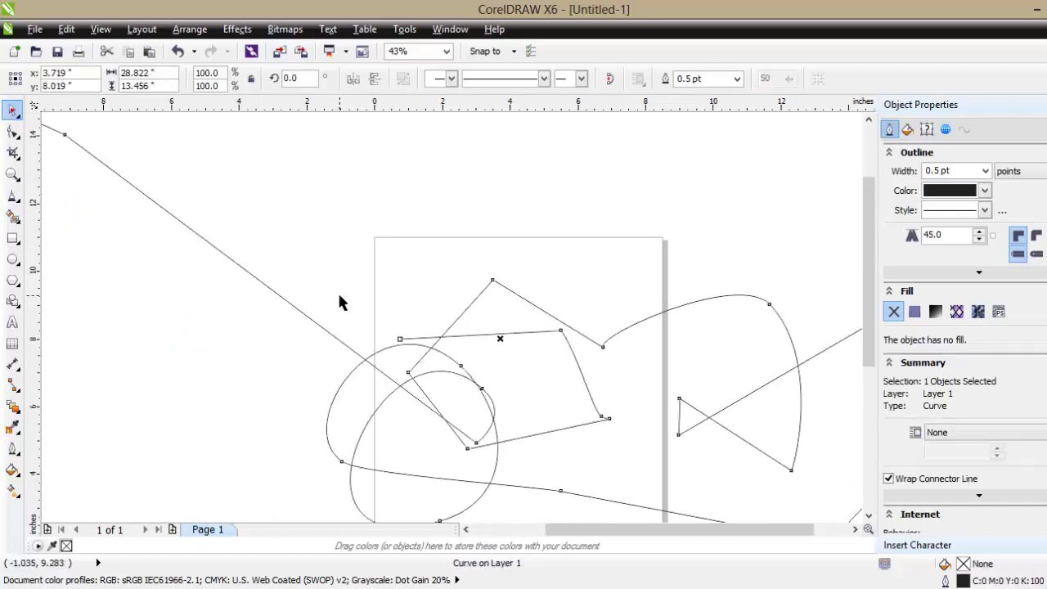
pyautogui.press('F10')
pyautogui.press('Delete')
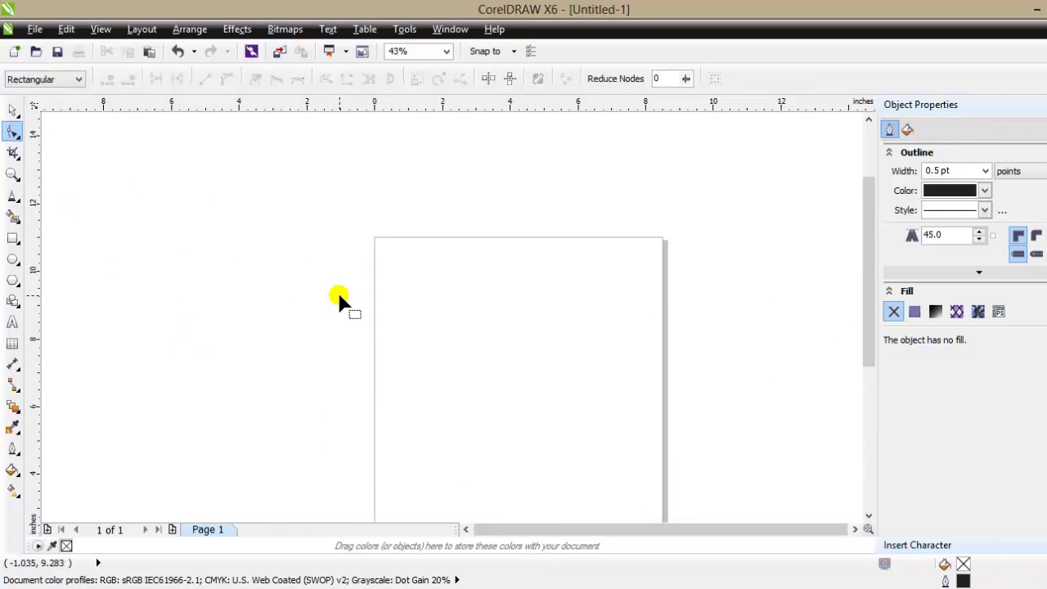
# Draw a second polyline of wavy and straight segments, about 16.6 by 7.5 inches, starting at (1.25, 10) inches, and delete it.
pyautogui.click(15, 197)
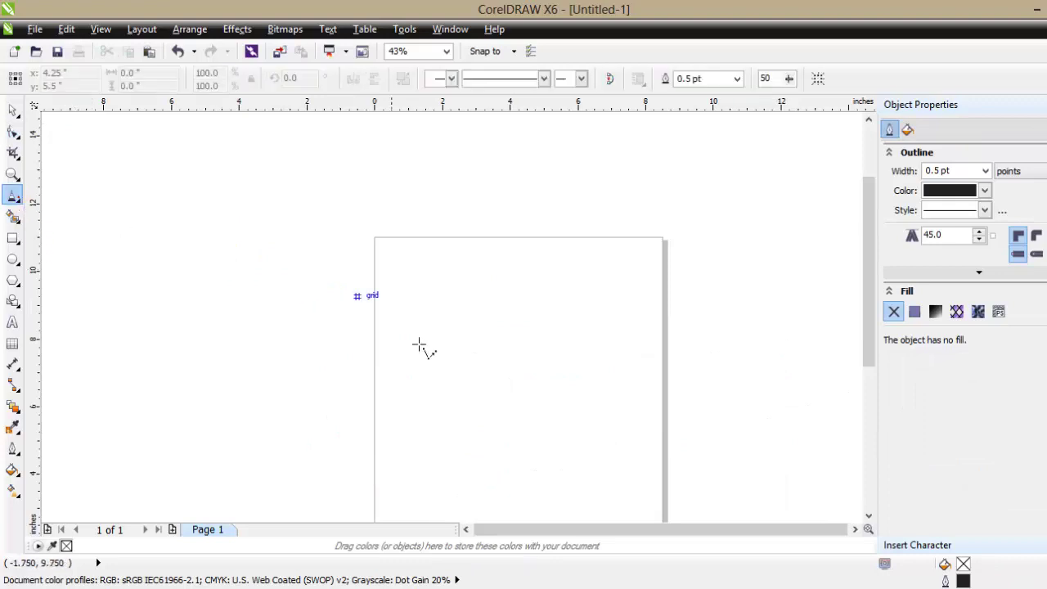
pyautogui.moveTo(418, 270)
pyautogui.mouseDown()
pyautogui.moveTo(772, 281)
pyautogui.moveTo(781, 297)
pyautogui.moveTo(761, 307)
pyautogui.moveTo(765, 339)
pyautogui.moveTo(797, 360)
pyautogui.moveTo(695, 368)
pyautogui.moveTo(693, 402)
pyautogui.moveTo(653, 406)
pyautogui.moveTo(630, 362)
pyautogui.moveTo(626, 373)
pyautogui.moveTo(555, 380)
pyautogui.moveTo(433, 346)
pyautogui.mouseUp()
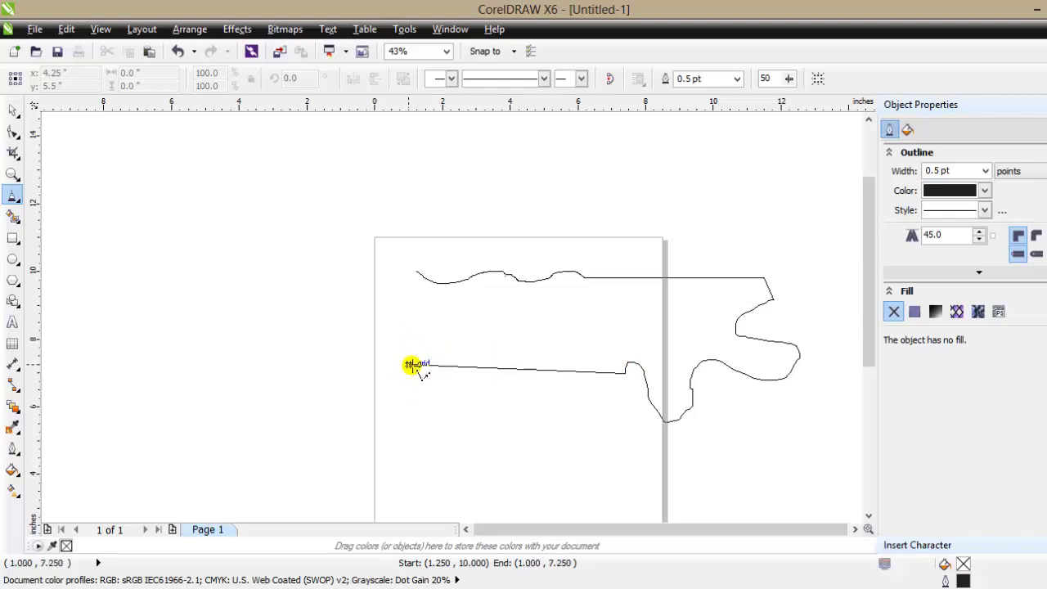
pyautogui.click(412, 366)
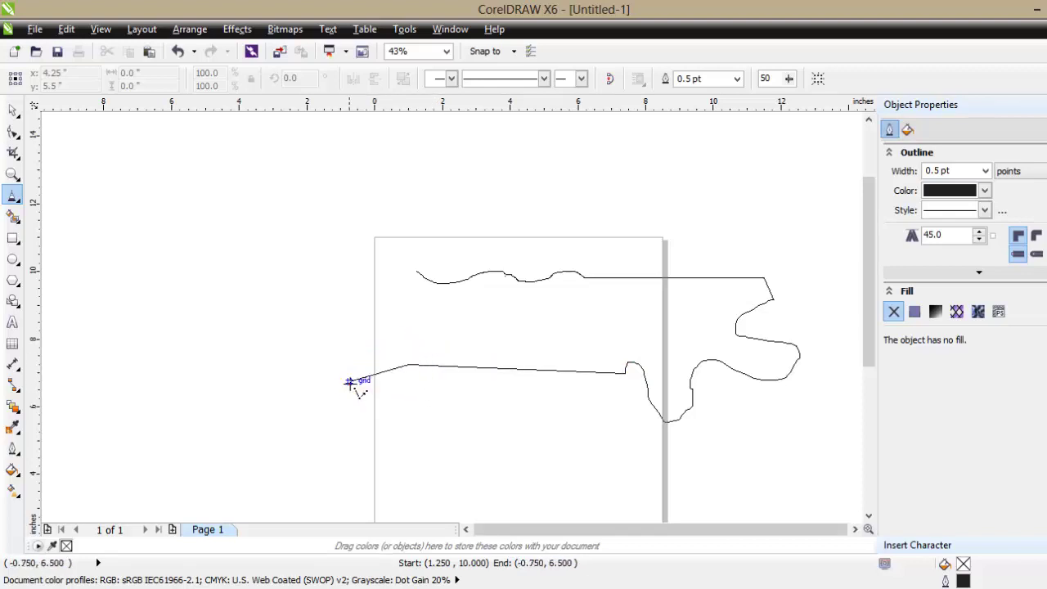
pyautogui.moveTo(352, 382)
pyautogui.mouseDown()
pyautogui.moveTo(319, 329)
pyautogui.moveTo(290, 406)
pyautogui.moveTo(239, 331)
pyautogui.moveTo(257, 250)
pyautogui.moveTo(254, 265)
pyautogui.moveTo(269, 231)
pyautogui.moveTo(401, 220)
pyautogui.moveTo(435, 203)
pyautogui.mouseUp()
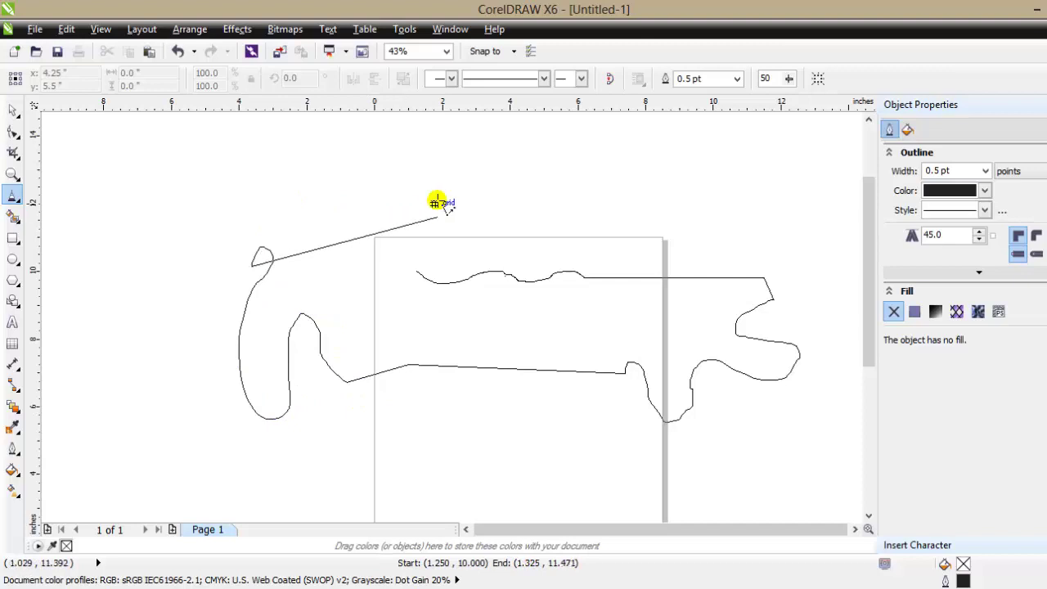
pyautogui.click(564, 169)
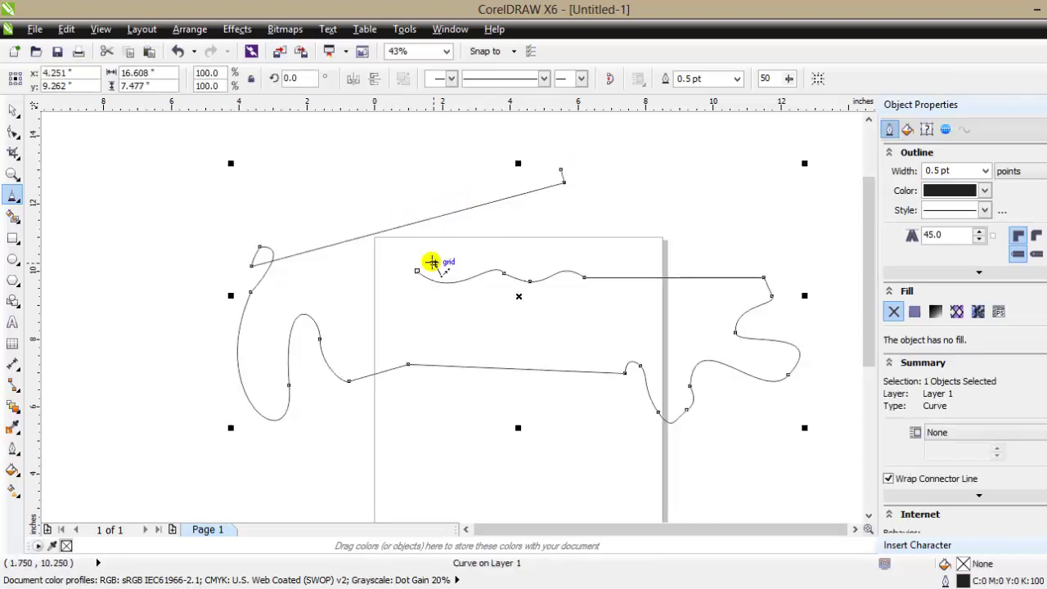
pyautogui.press('F10')
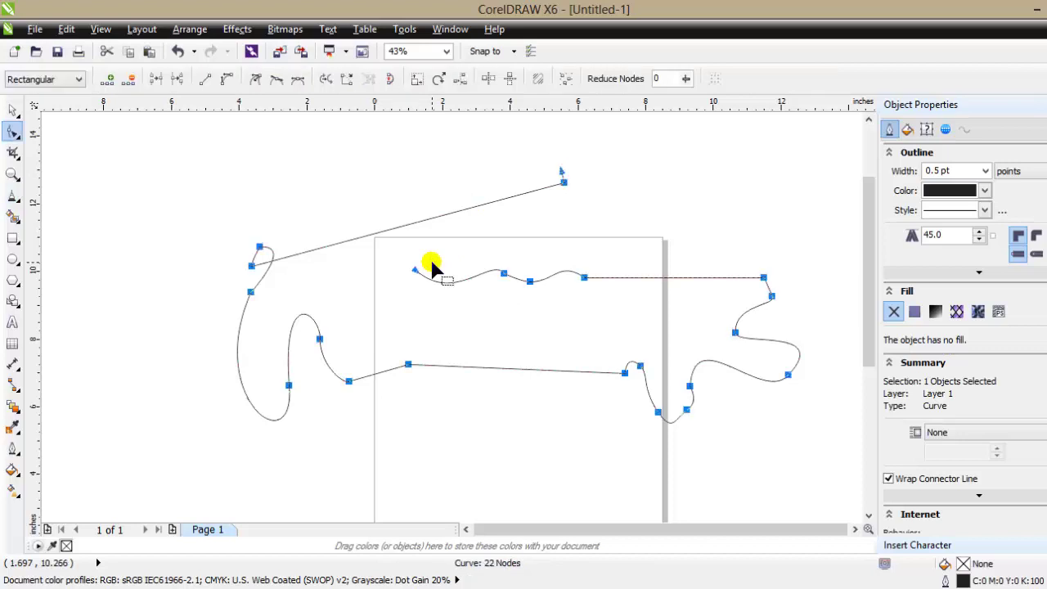
pyautogui.press('Delete')
# Draw an arch with the 3-Point Curve tool, about 7.25 by 4.75 inches, rising from the page's upper part to above its top edge.
pyautogui.click(12, 196)
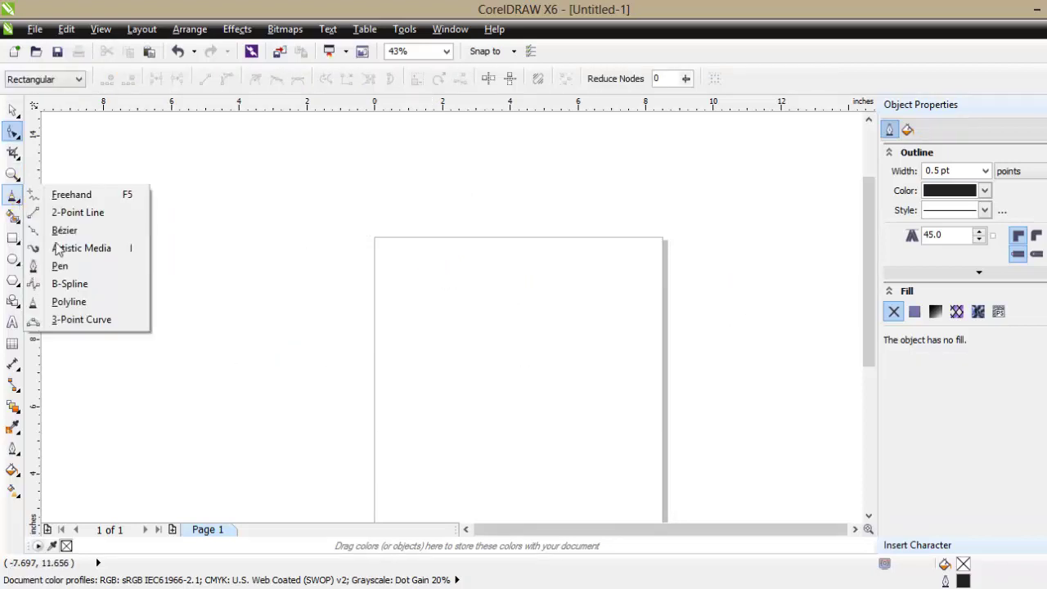
pyautogui.click(82, 320)
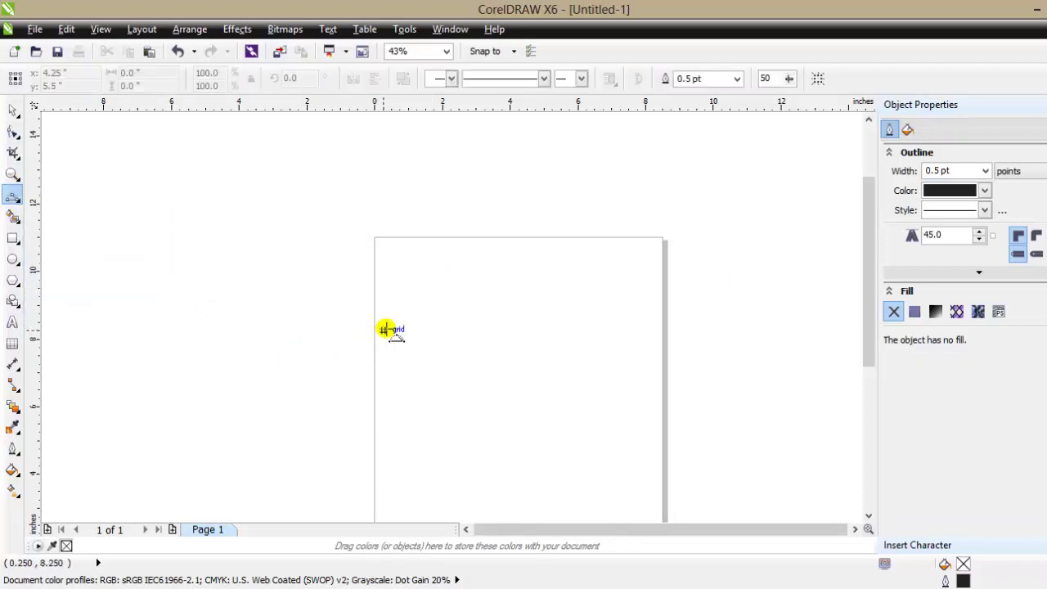
pyautogui.moveTo(388, 303); pyautogui.dragTo(637, 295)
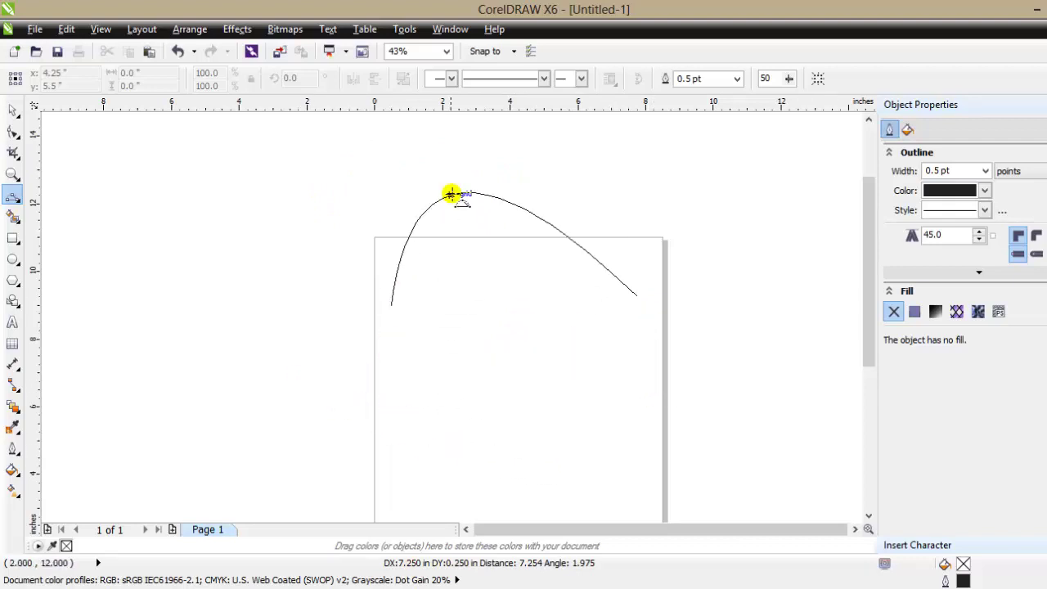
pyautogui.click(545, 151)
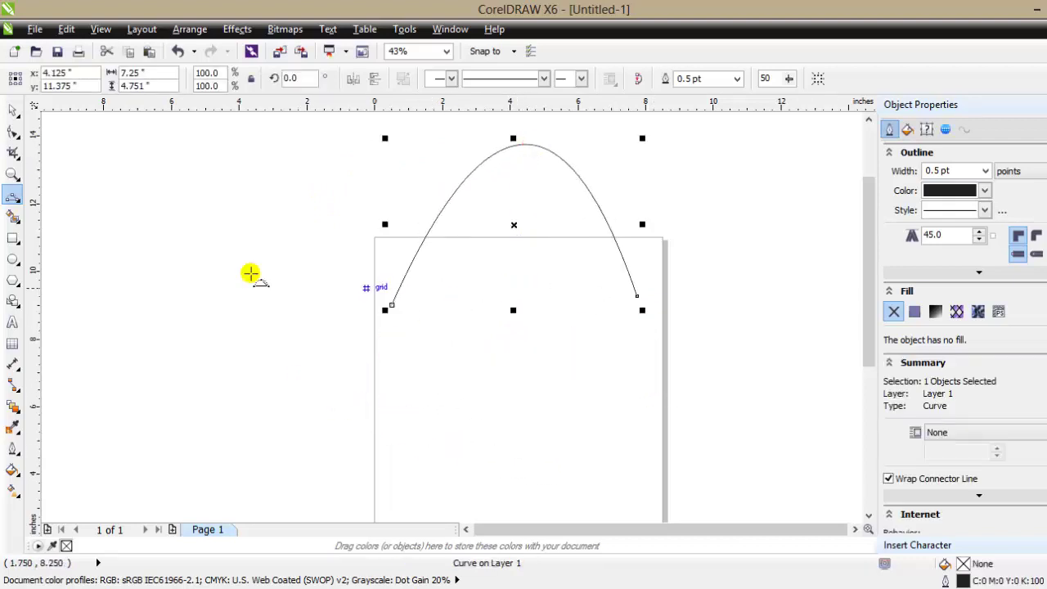
# Draw a U-shaped 3-Point curve about 7.1 by 6.9 inches beside the page's left edge, and delete both curves.
pyautogui.moveTo(111, 293); pyautogui.dragTo(357, 189)
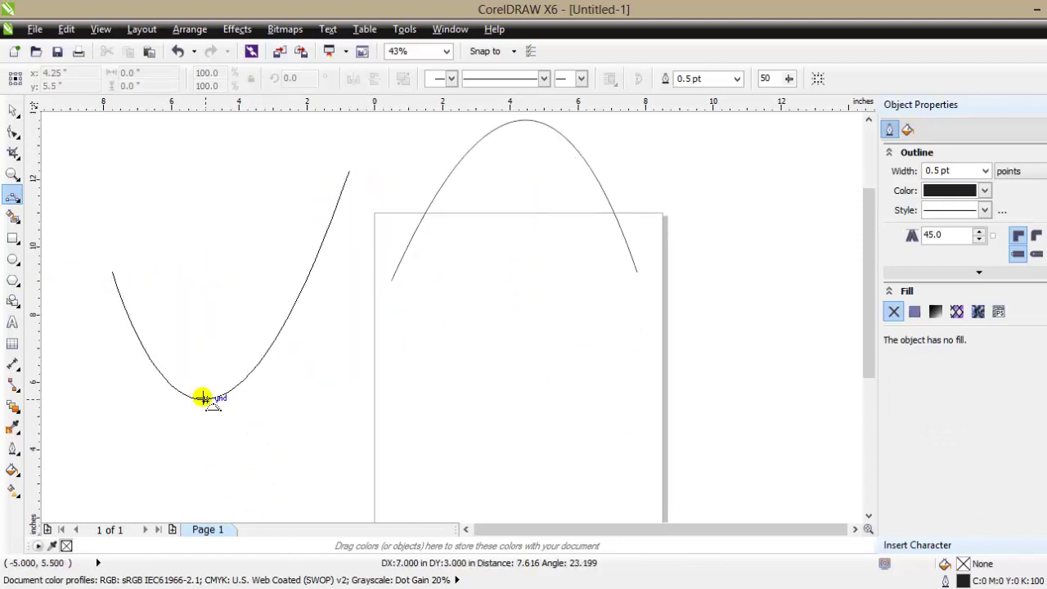
pyautogui.click(307, 400)
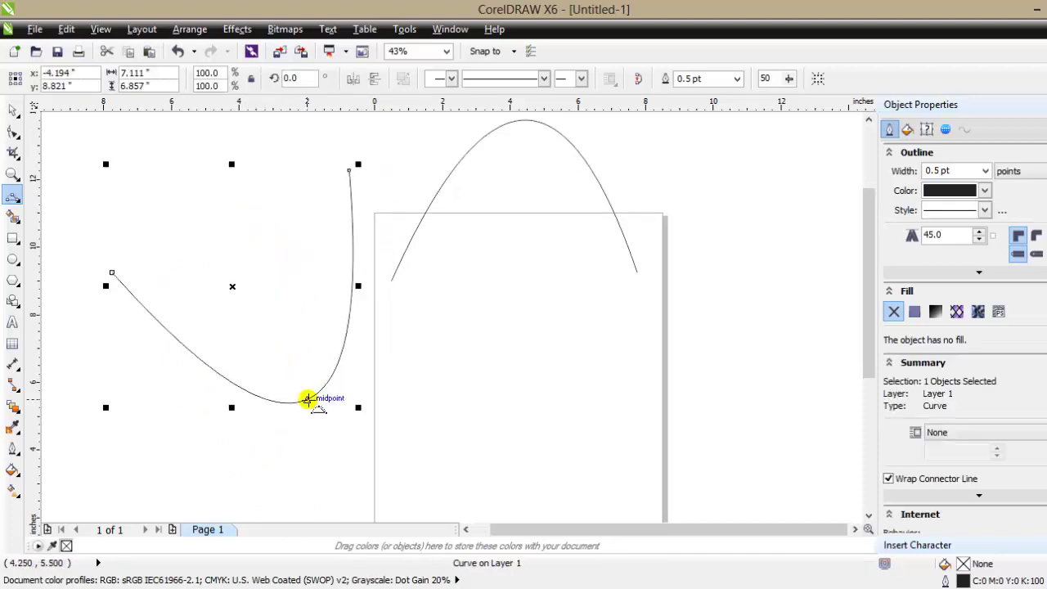
pyautogui.press('F10')
pyautogui.press('Delete')
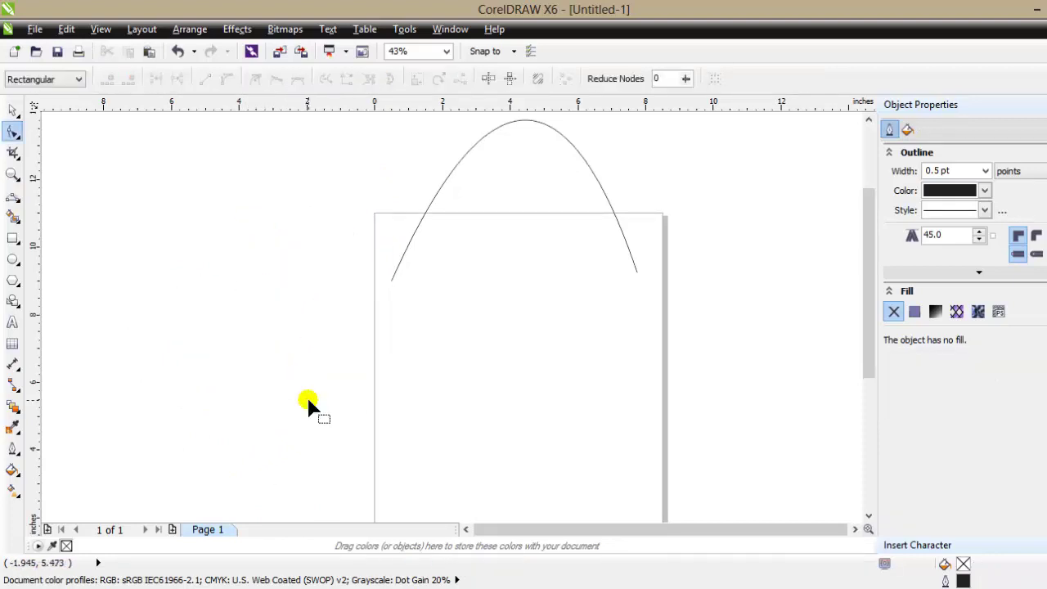
pyautogui.press('space')
pyautogui.press('Delete')
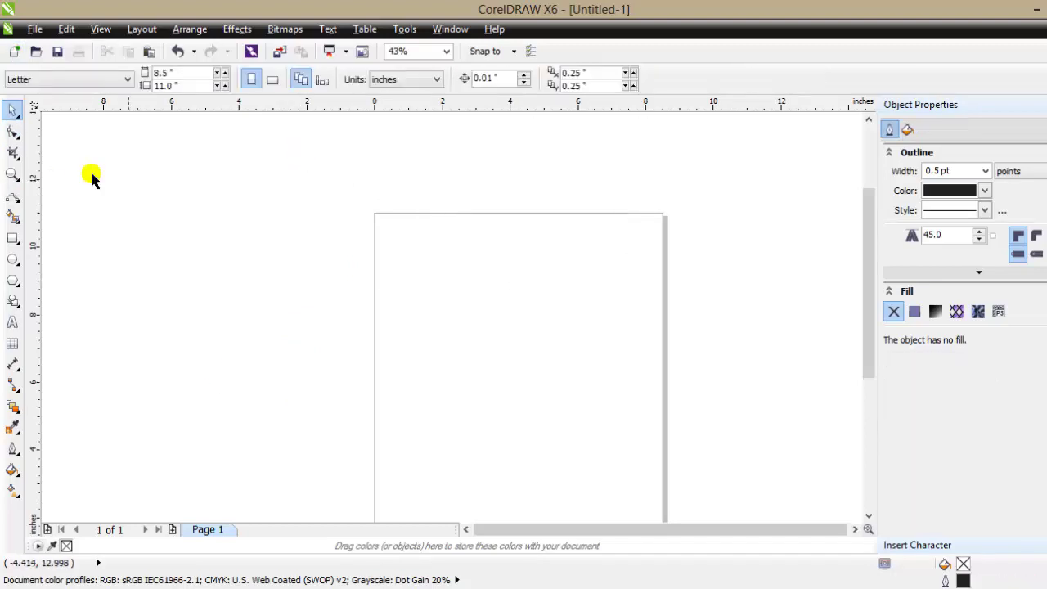
# Draw a rectangle about 4 by 2 inches in the page's upper part and another about 4.75 by 1.5 inches below it.
pyautogui.click(17, 201)
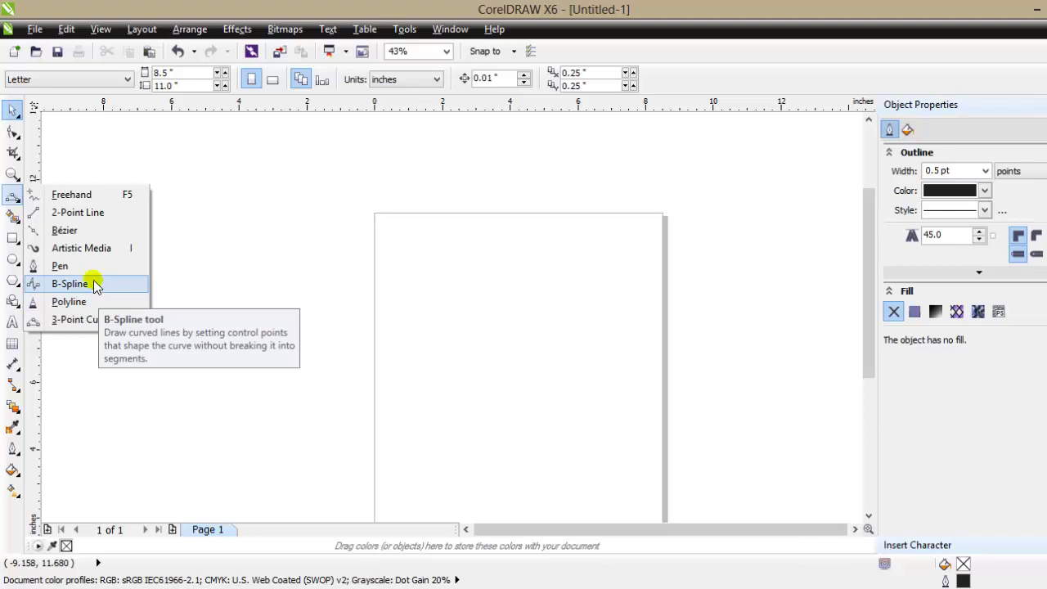
pyautogui.click(15, 217)
pyautogui.click(18, 238)
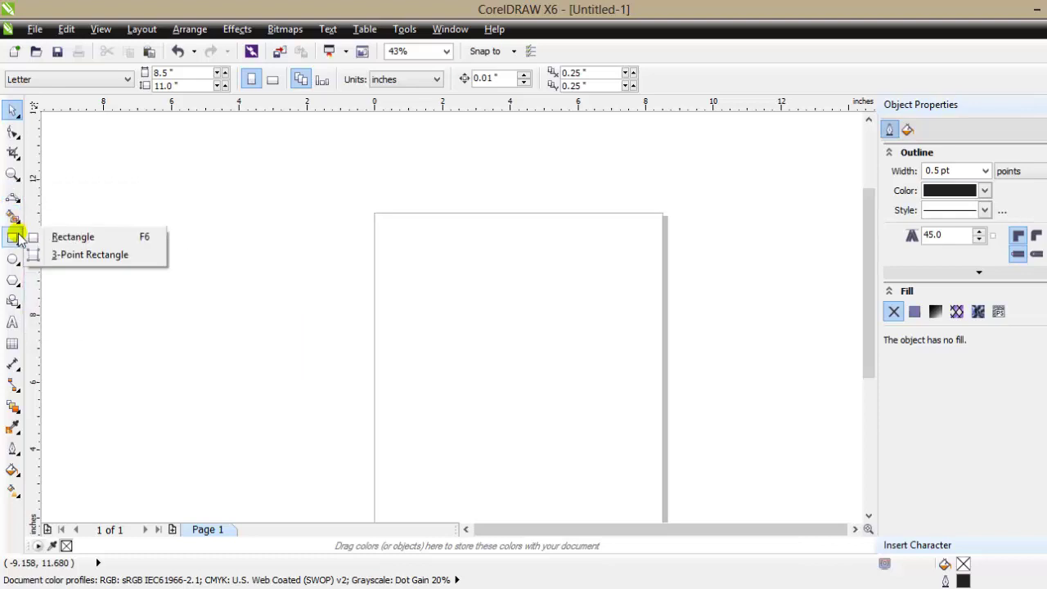
pyautogui.click(33, 237)
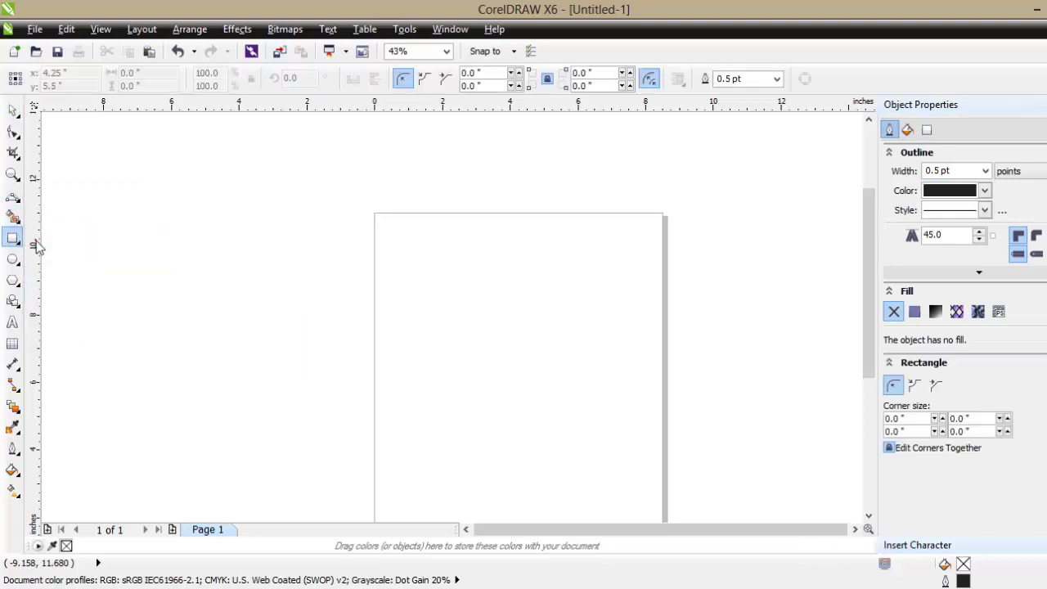
pyautogui.moveTo(417, 246); pyautogui.dragTo(553, 316)
pyautogui.moveTo(442, 374); pyautogui.dragTo(604, 425)
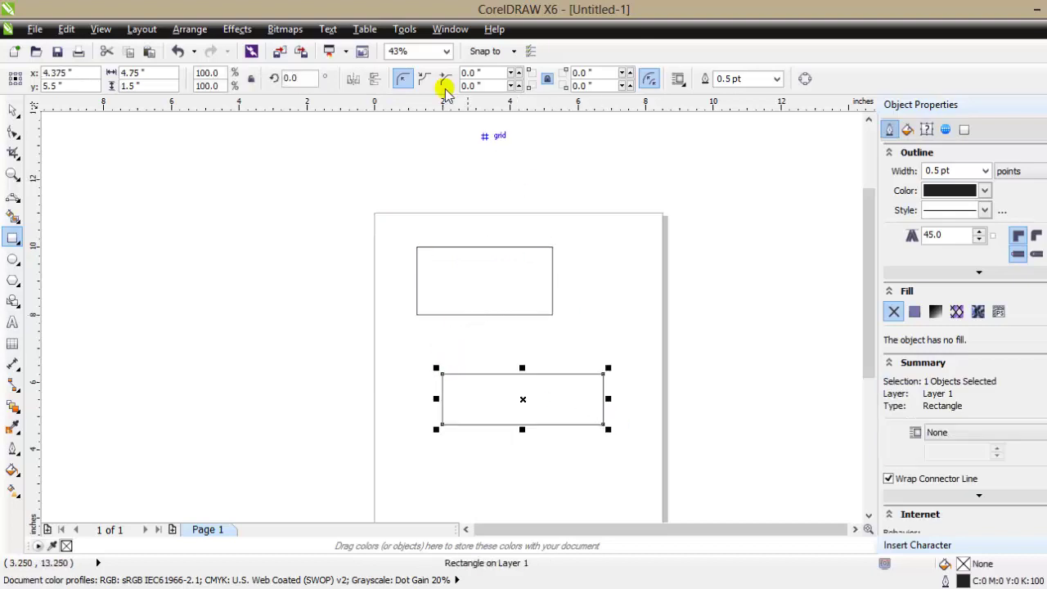
# Give the lower rectangle the scalloped corner style, and rotate and skew it freehand into a parallelogram about 5.1 by 1.7 inches.
pyautogui.click(426, 79)
pyautogui.click(14, 107)
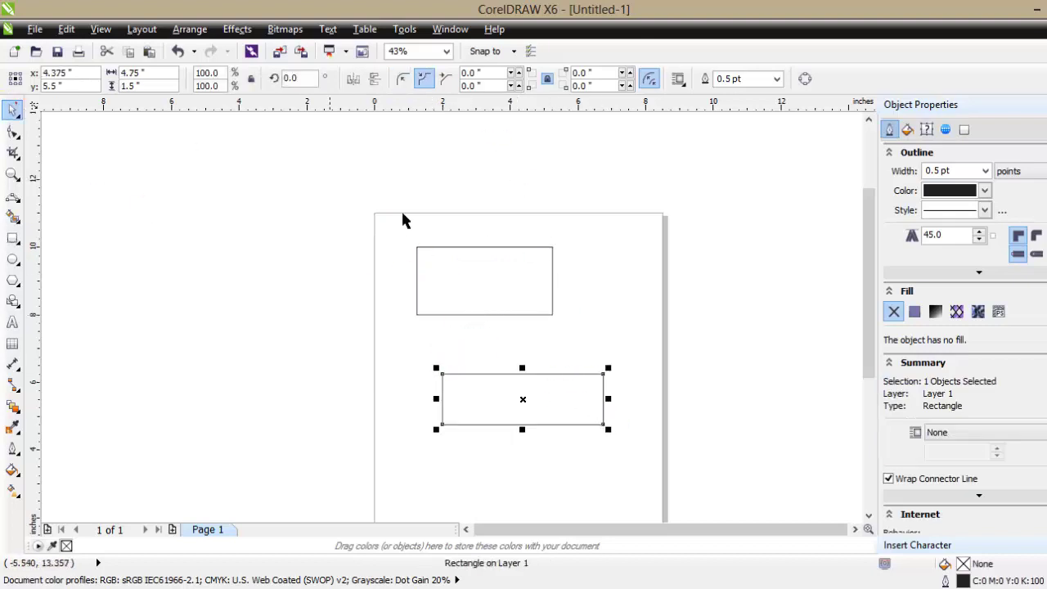
pyautogui.click(524, 374)
pyautogui.moveTo(610, 371)
pyautogui.mouseDown()
pyautogui.moveTo(556, 341)
pyautogui.moveTo(650, 379)
pyautogui.moveTo(619, 354)
pyautogui.moveTo(604, 368)
pyautogui.mouseUp()
pyautogui.moveTo(524, 364)
pyautogui.mouseDown()
pyautogui.moveTo(624, 367)
pyautogui.moveTo(466, 390)
pyautogui.moveTo(293, 379)
pyautogui.moveTo(533, 257)
pyautogui.moveTo(449, 264)
pyautogui.moveTo(480, 273)
pyautogui.moveTo(515, 369)
pyautogui.mouseUp()
pyautogui.moveTo(617, 364); pyautogui.dragTo(610, 412)
# Try rounding the skewed rectangle's corners by about 0.74 inches with the Shape tool, and undo the rounding.
pyautogui.click(403, 79)
pyautogui.press('F10')
pyautogui.hotkey('ctrl', 'z')
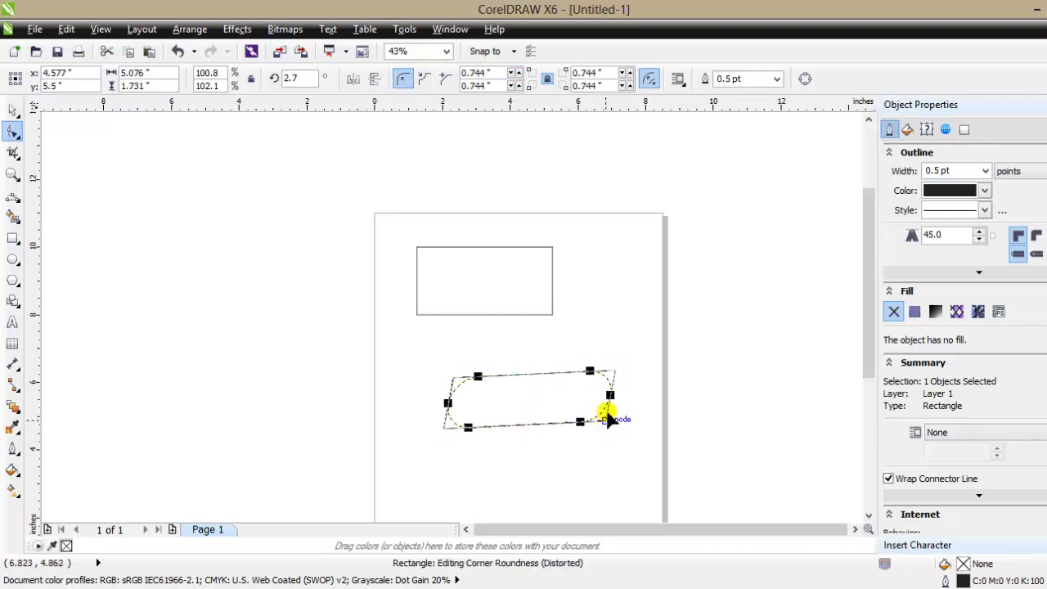
# Select all objects and delete both rectangles.
pyautogui.press('space')
pyautogui.hotkey('ctrl', 'a')
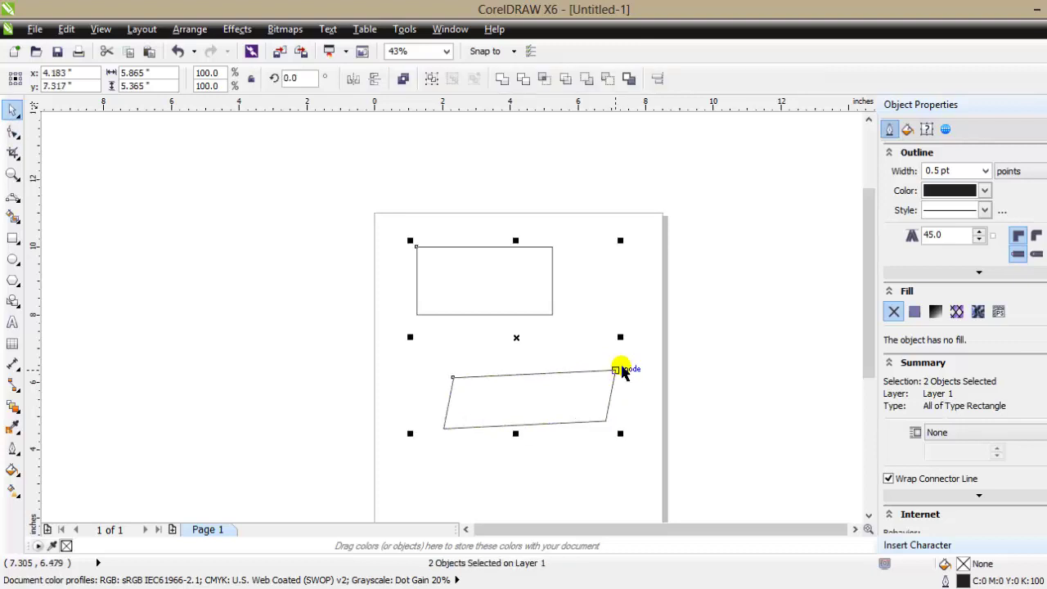
pyautogui.press('Delete')
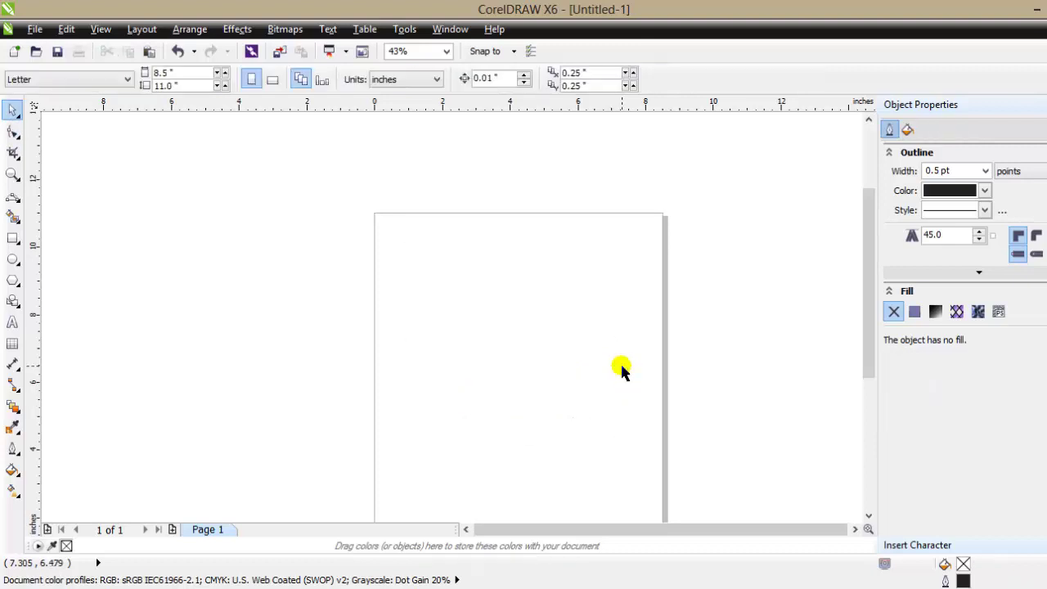
# Draw an ellipse about 3.75 by 4 inches on the page and one about 4 by 1.75 inches above it, and delete both.
pyautogui.click(12, 258)
pyautogui.moveTo(425, 256); pyautogui.dragTo(554, 390)
pyautogui.moveTo(400, 128); pyautogui.dragTo(536, 187)
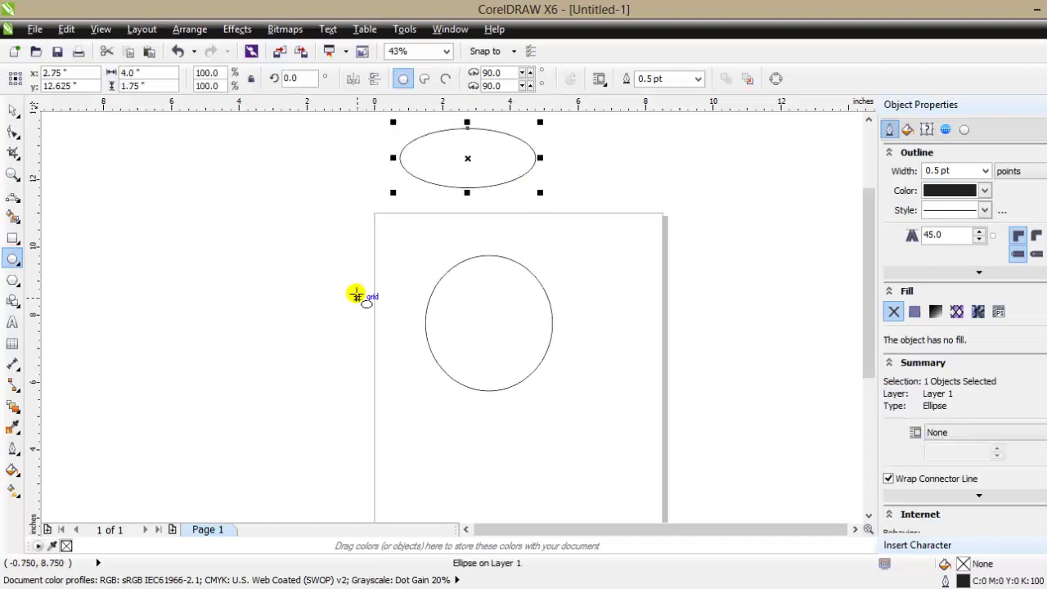
pyautogui.hotkey('ctrl', 'a')
pyautogui.press('Delete')
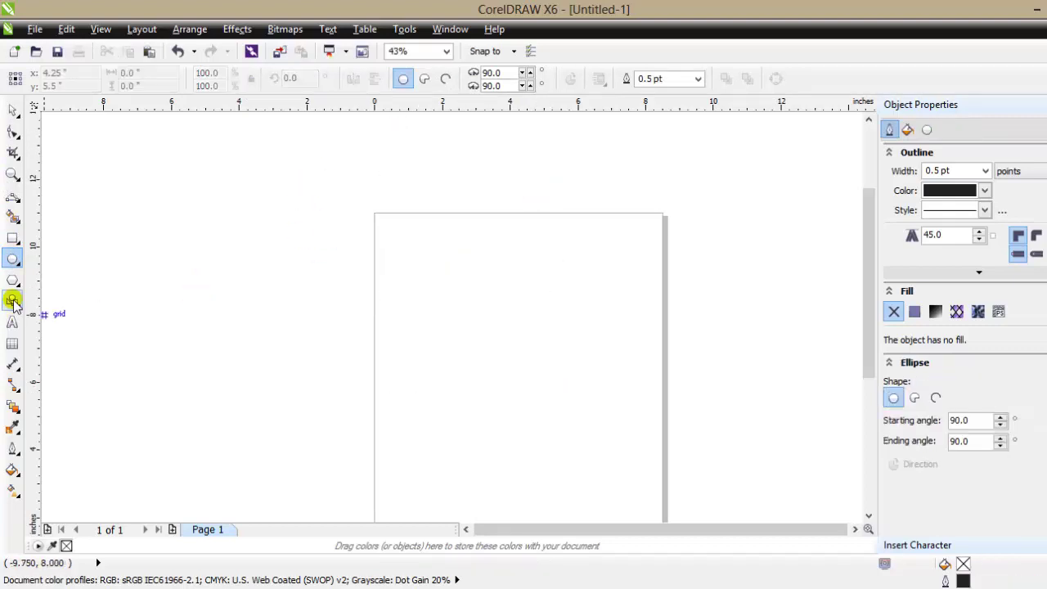
# Draw a trial ellipse and a trial rectangle in the empty area beside the page, and discard them.
pyautogui.moveTo(171, 222); pyautogui.dragTo(208, 222)
pyautogui.press('Escape')
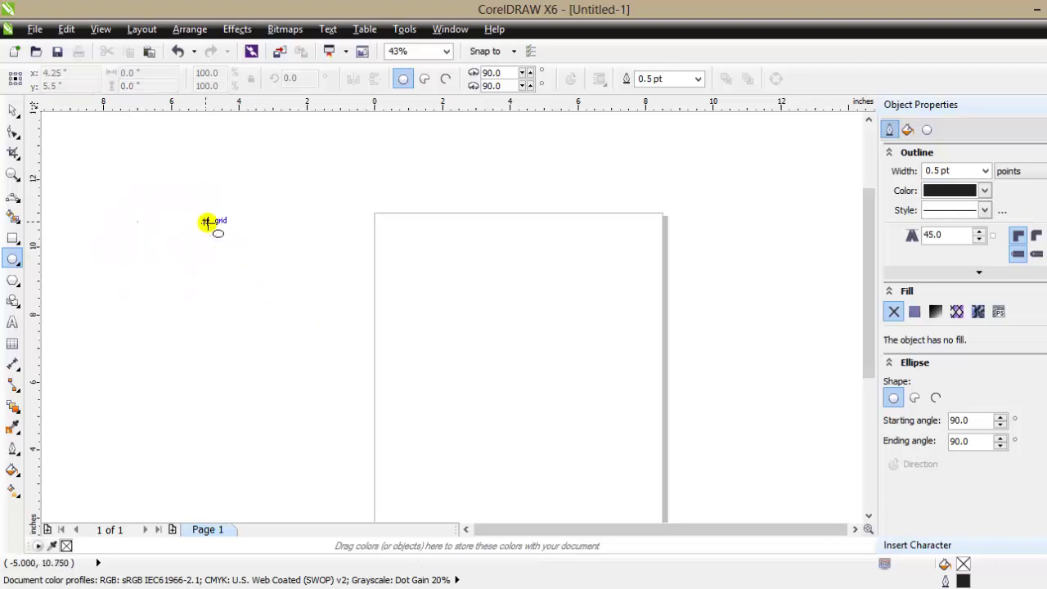
pyautogui.click(13, 238)
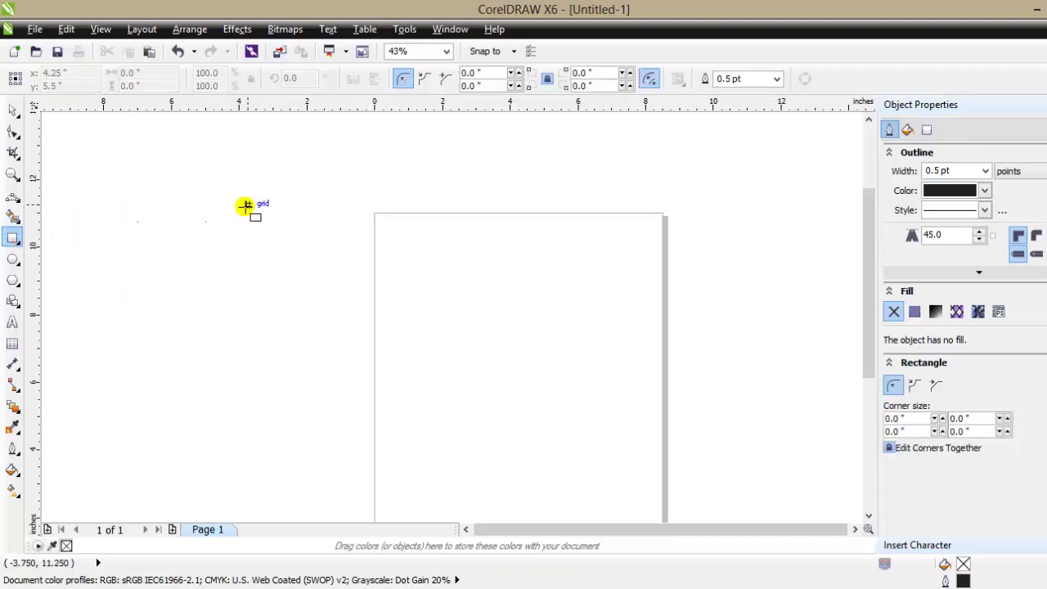
pyautogui.moveTo(245, 206); pyautogui.dragTo(280, 264)
pyautogui.press('Delete')
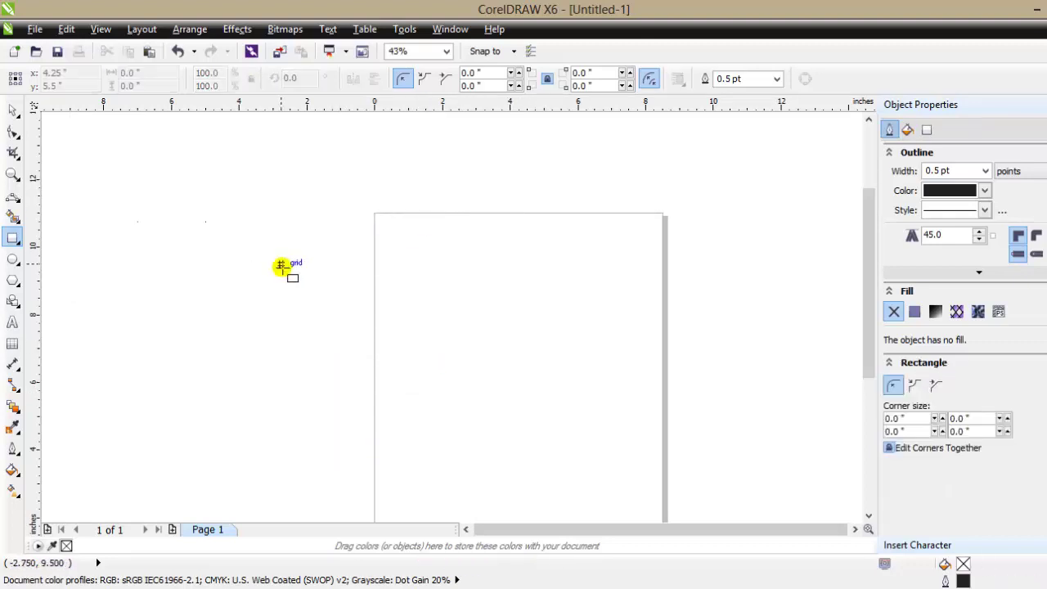
# Draw a symmetrical spiral with 4 revolutions, about 3.6 by 2.3 inches, ending at the page's left edge.
pyautogui.click(14, 283)
pyautogui.click(18, 287)
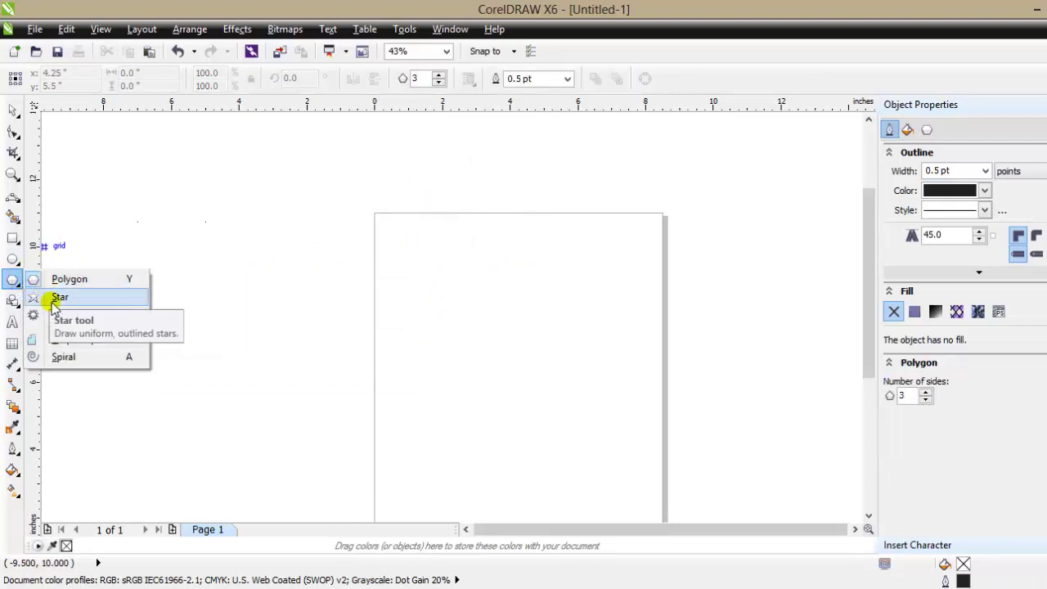
pyautogui.click(117, 356)
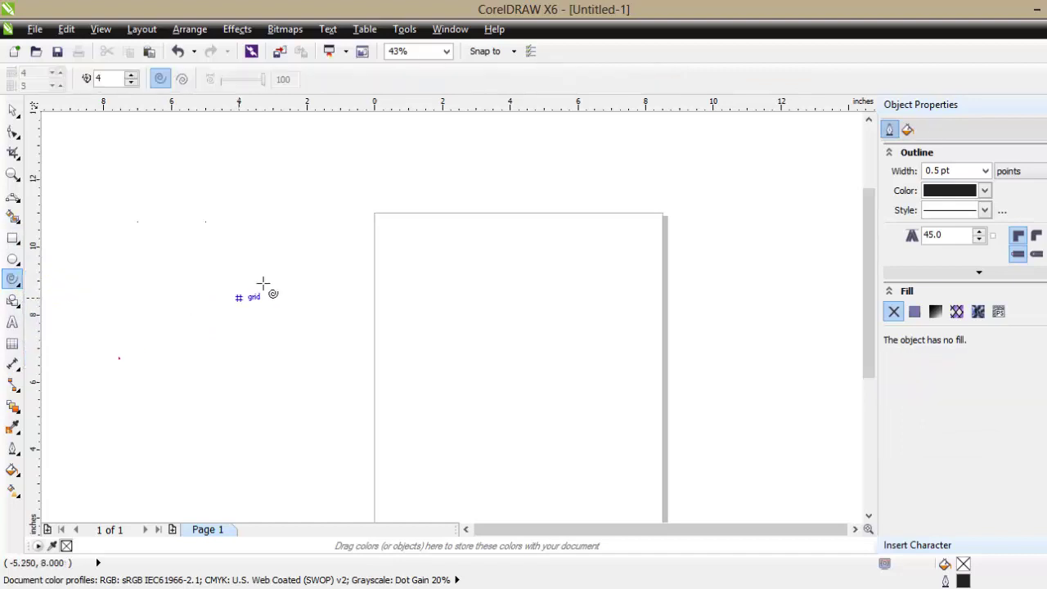
pyautogui.moveTo(258, 275); pyautogui.dragTo(379, 352)
# Draw a 5-point star about 3.6 by 1.1 inches beside the page, and a 9-point complex star about 5.4 by 3.9 inches below it.
pyautogui.click(16, 288)
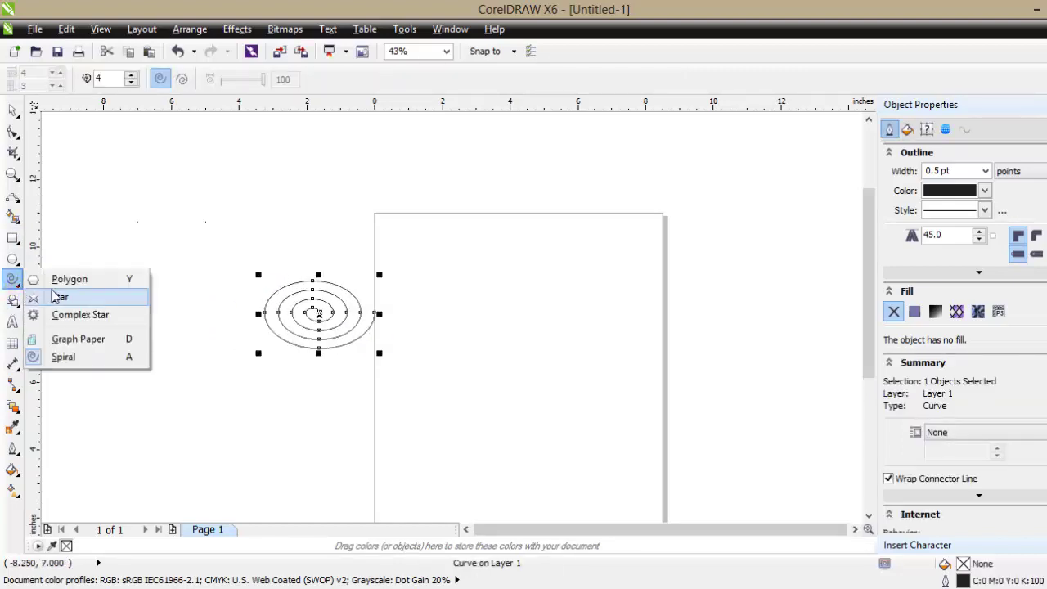
pyautogui.click(37, 295)
pyautogui.moveTo(134, 206); pyautogui.dragTo(267, 256)
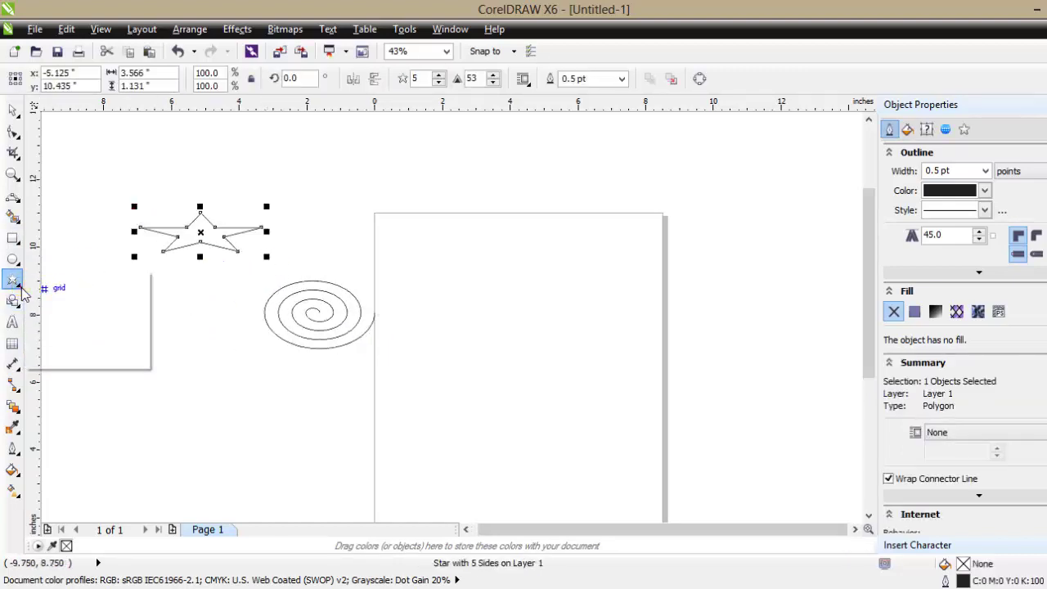
pyautogui.click(16, 284)
pyautogui.click(37, 313)
pyautogui.moveTo(107, 291); pyautogui.dragTo(302, 435)
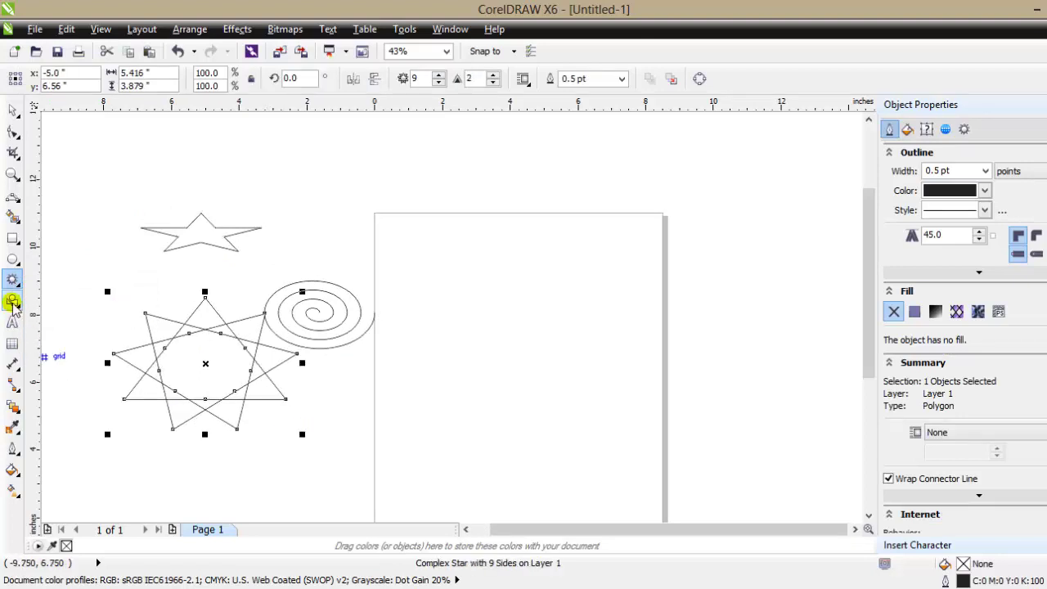
# Draw a smiley face about 4.75 inches wide on the page and a prohibition sign about 4 by 4.25 inches over its upper-right corner.
pyautogui.click(16, 303)
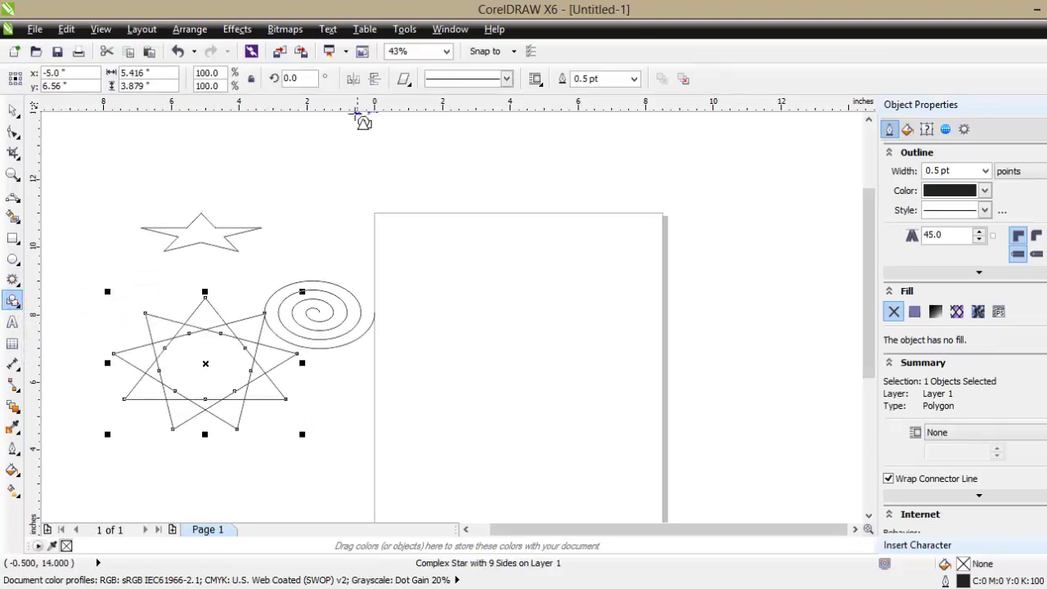
pyautogui.click(405, 80)
pyautogui.click(449, 139)
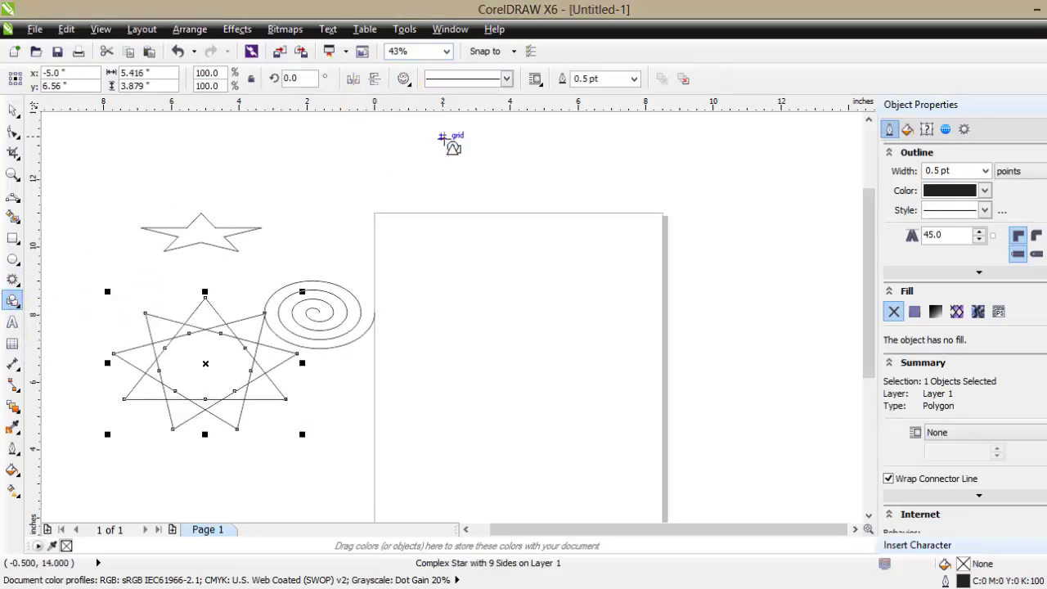
pyautogui.moveTo(385, 232); pyautogui.dragTo(554, 357)
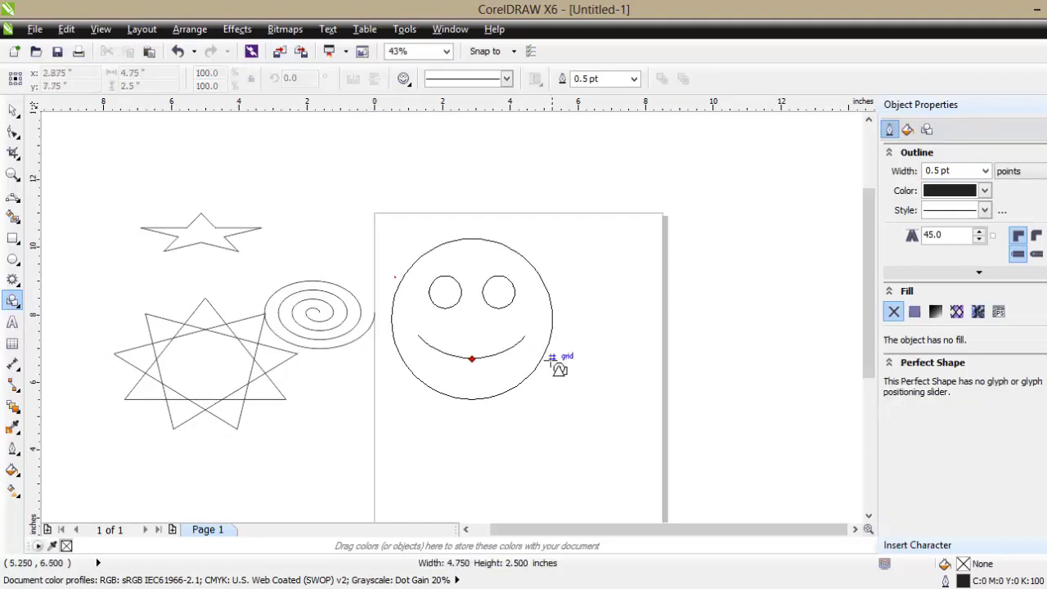
pyautogui.click(409, 83)
pyautogui.click(489, 142)
pyautogui.moveTo(534, 155); pyautogui.dragTo(681, 311)
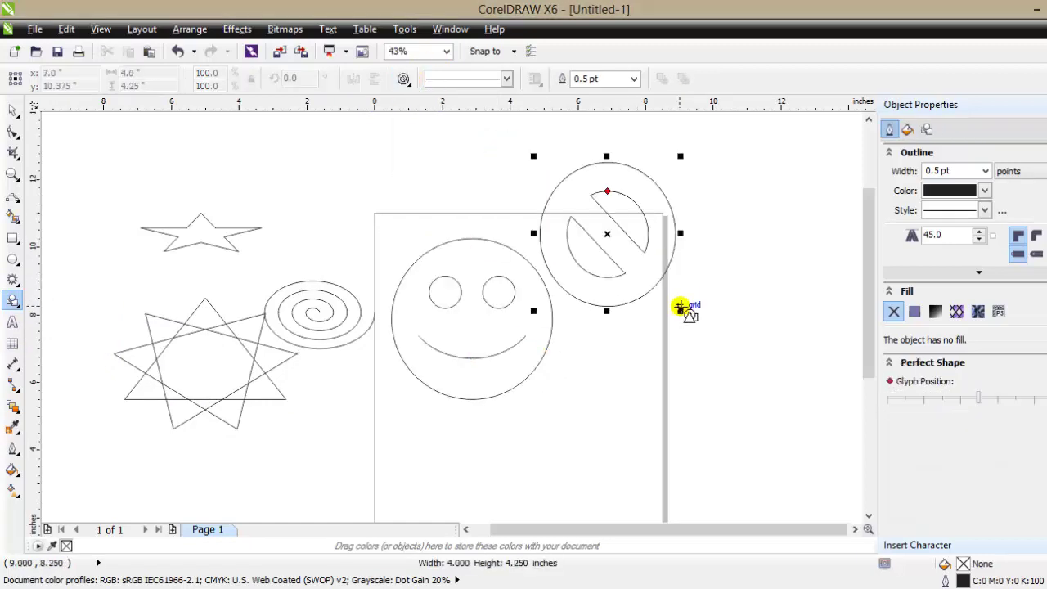
# Select all the drawn shapes and delete them.
pyautogui.press('space')
pyautogui.hotkey('ctrl', 'a')
pyautogui.press('Delete')
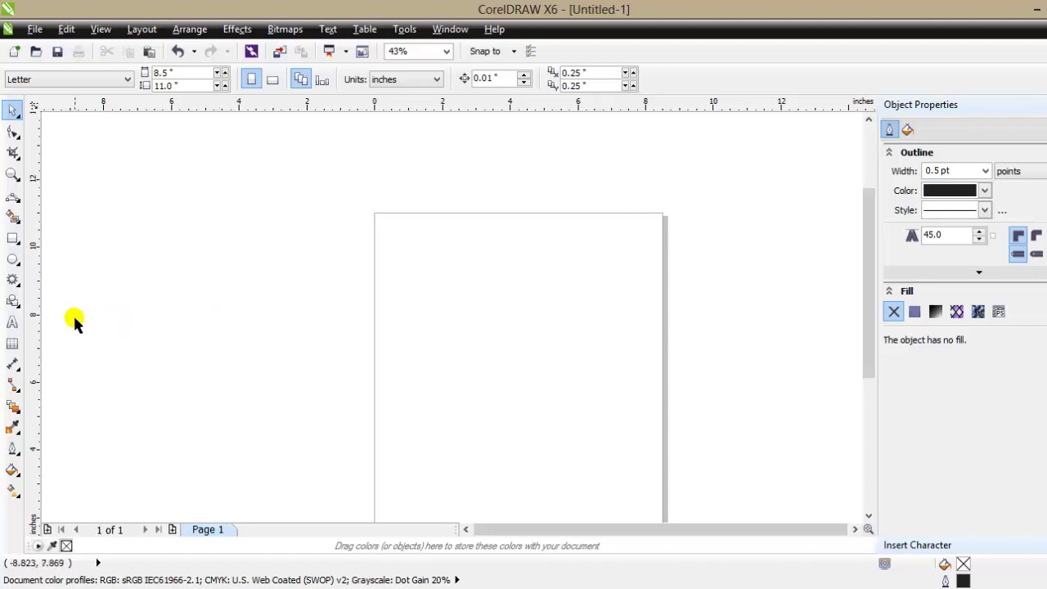
# Draw a paragraph text frame about 3.75 by 3.75 inches from the page's left edge, and delete it.
pyautogui.click(15, 323)
pyautogui.moveTo(375, 256); pyautogui.dragTo(503, 381)
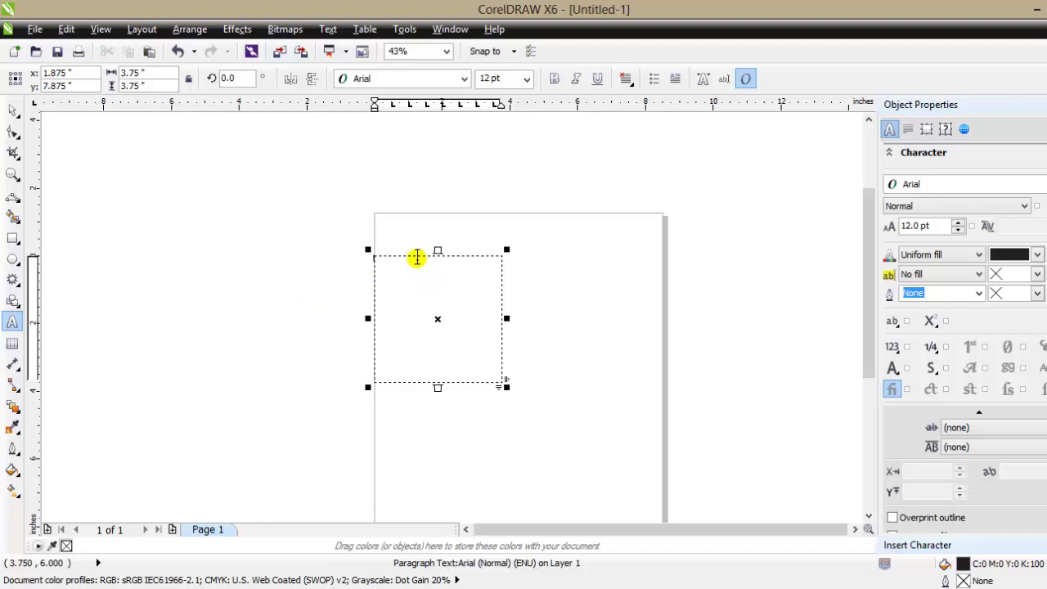
pyautogui.click(12, 109)
pyautogui.click(425, 260)
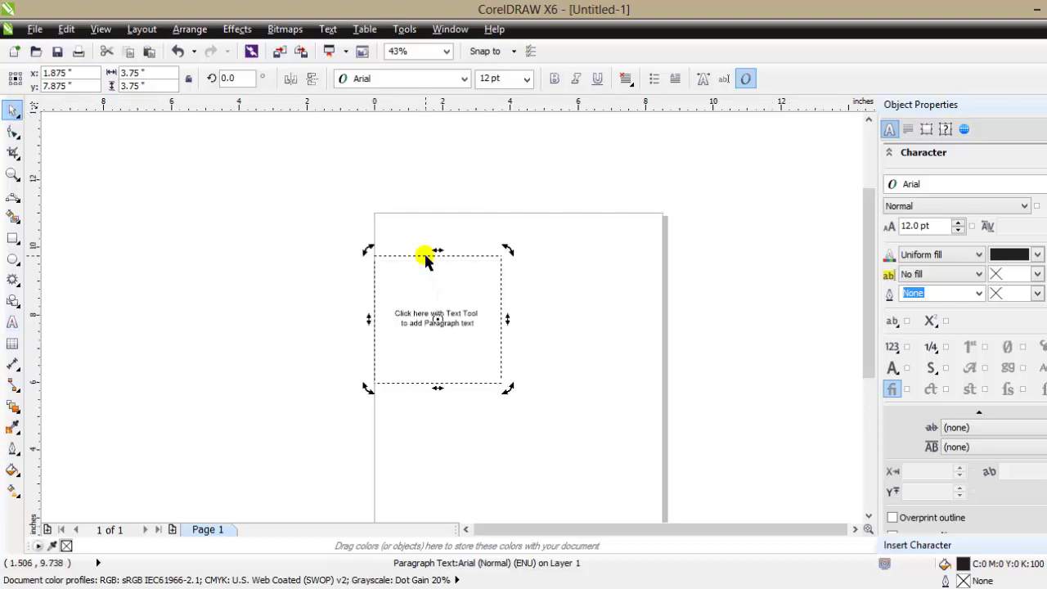
pyautogui.press('Delete')
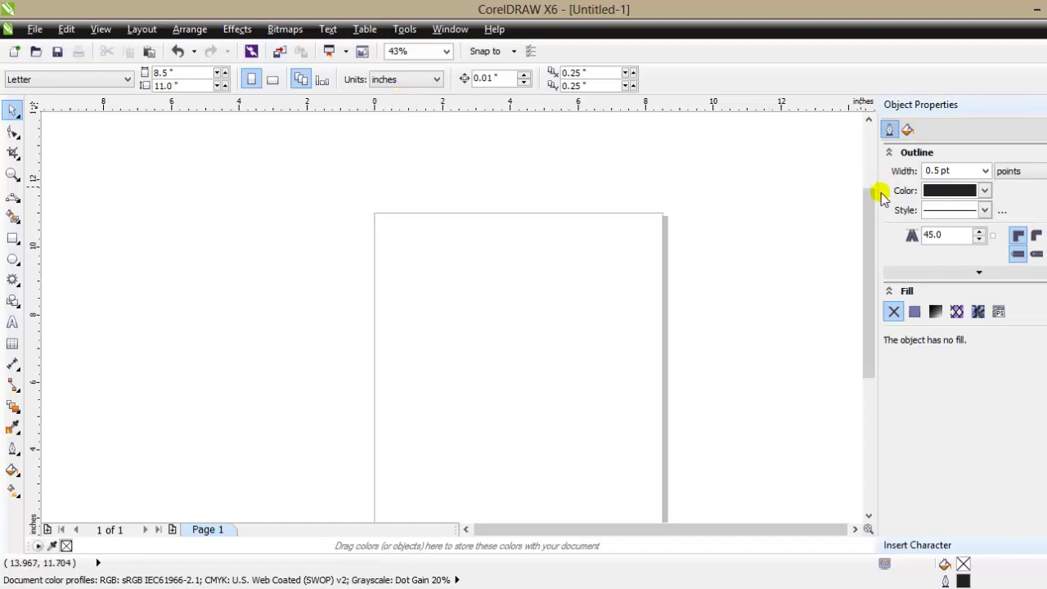
pyautogui.moveTo(866, 205); pyautogui.dragTo(869, 235)
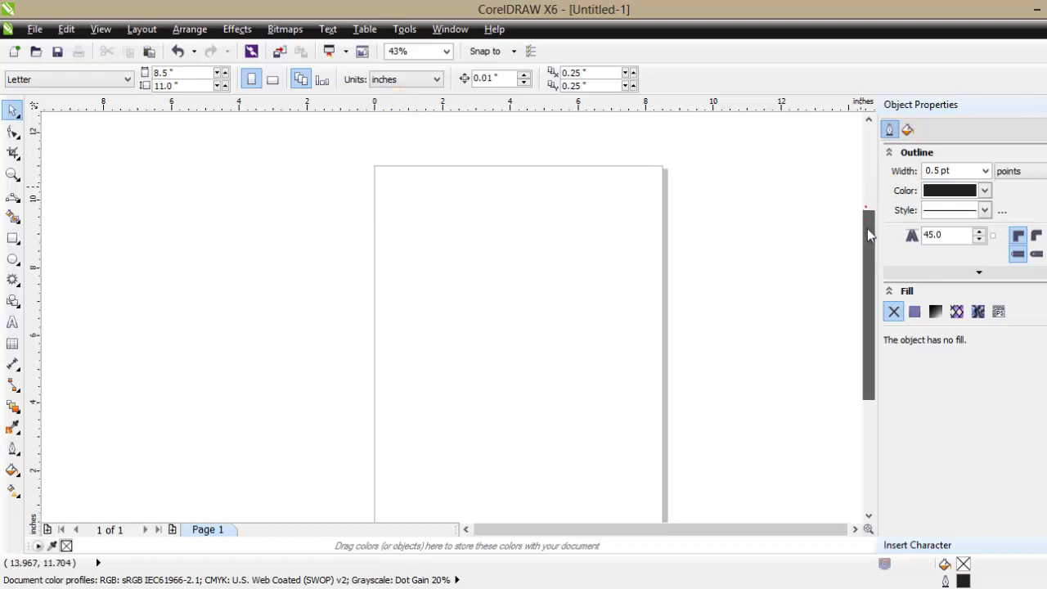
pyautogui.click(15, 199)
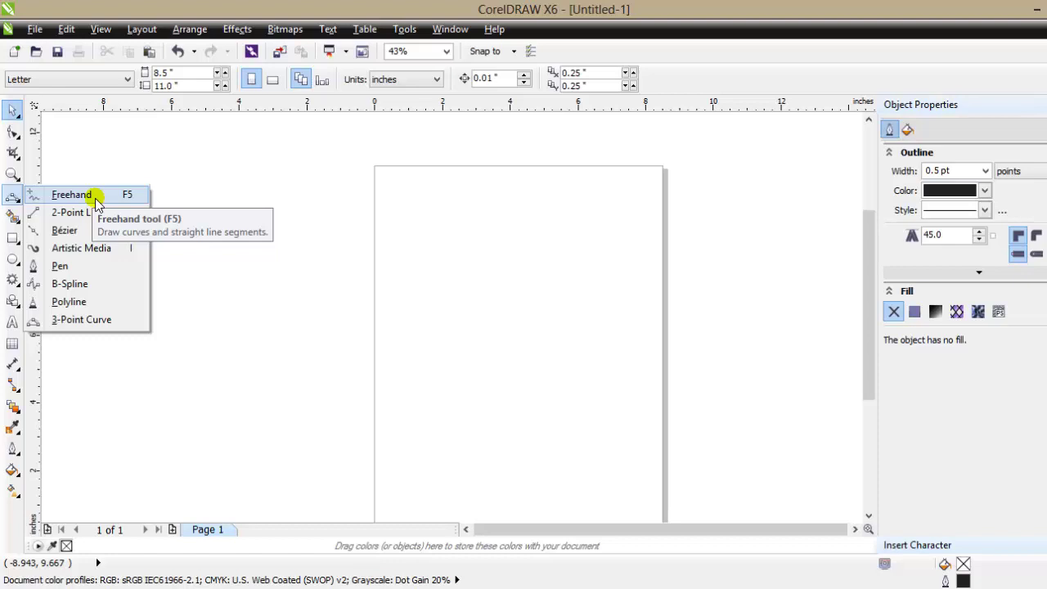
pyautogui.click(415, 384)
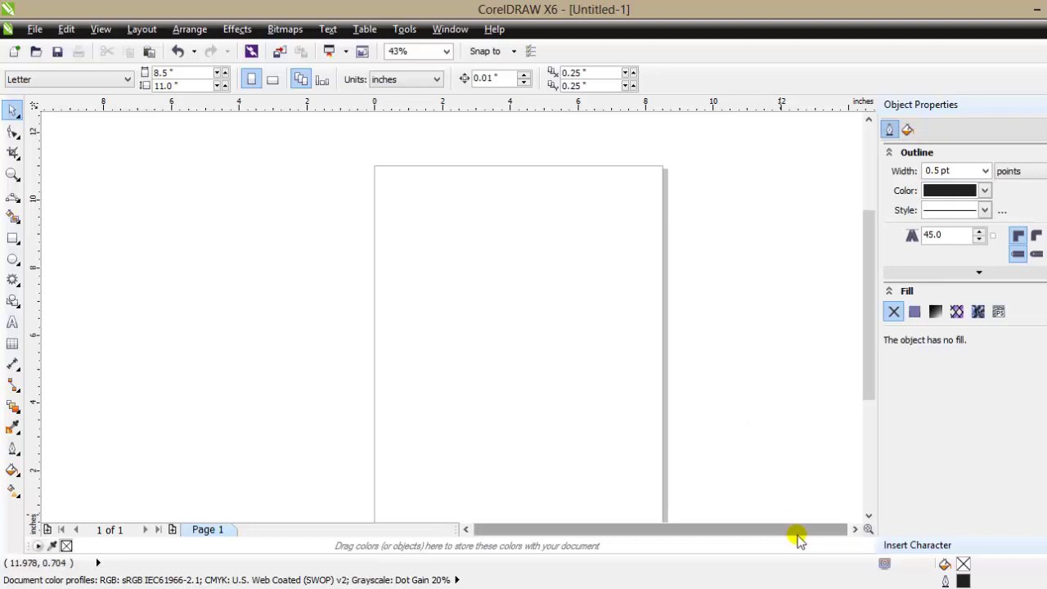
pyautogui.moveTo(821, 584)
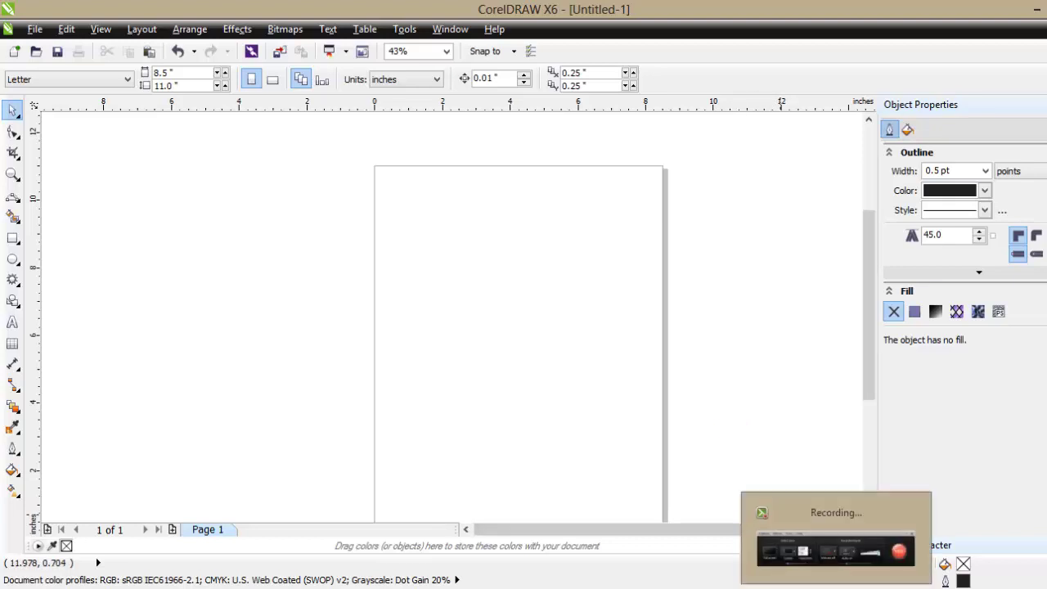